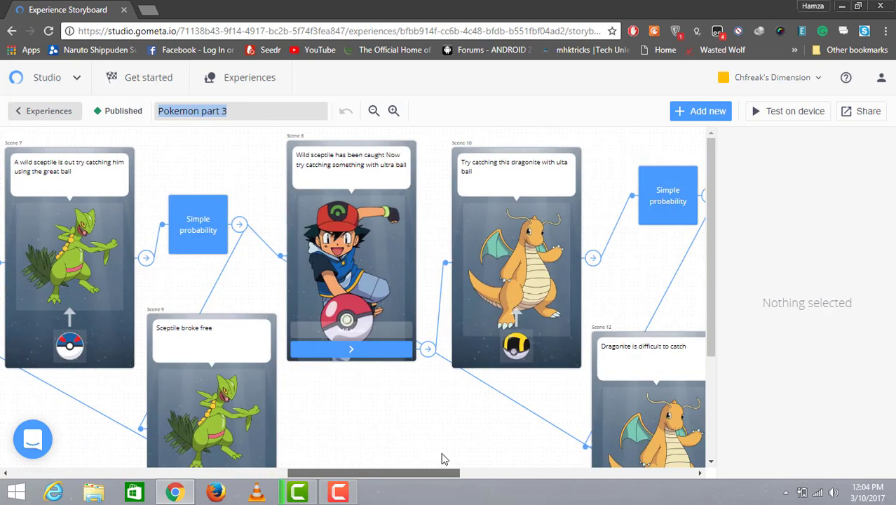
# Step: Create a new experience from the experiences list
pyautogui.hscroll(8, 527, 447)
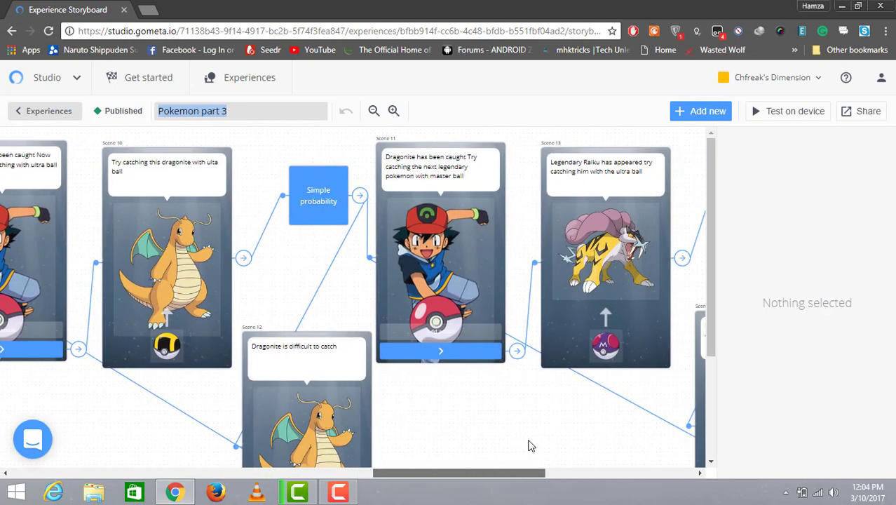
pyautogui.hscroll(6, 600, 443)
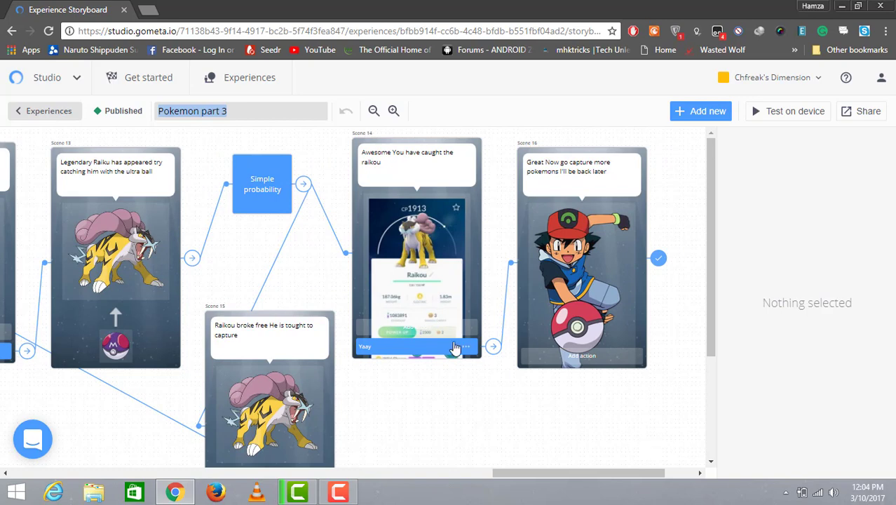
pyautogui.click(42, 114)
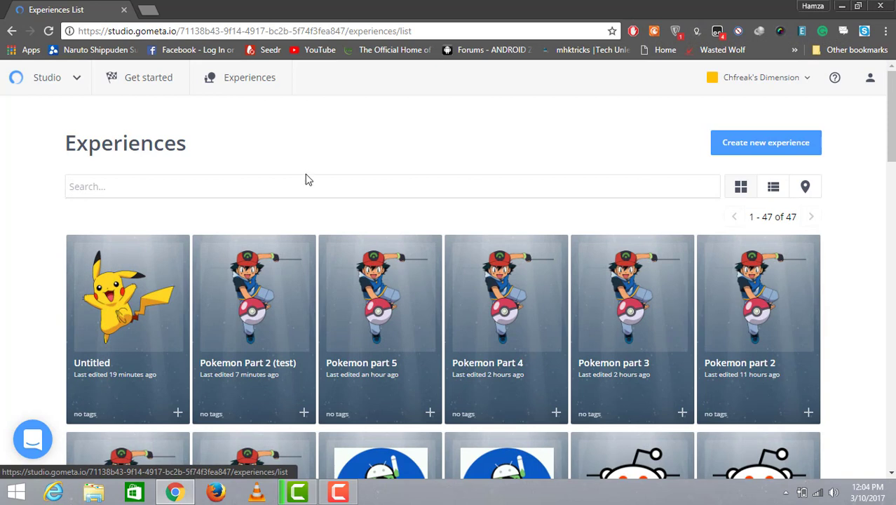
pyautogui.click(816, 146)
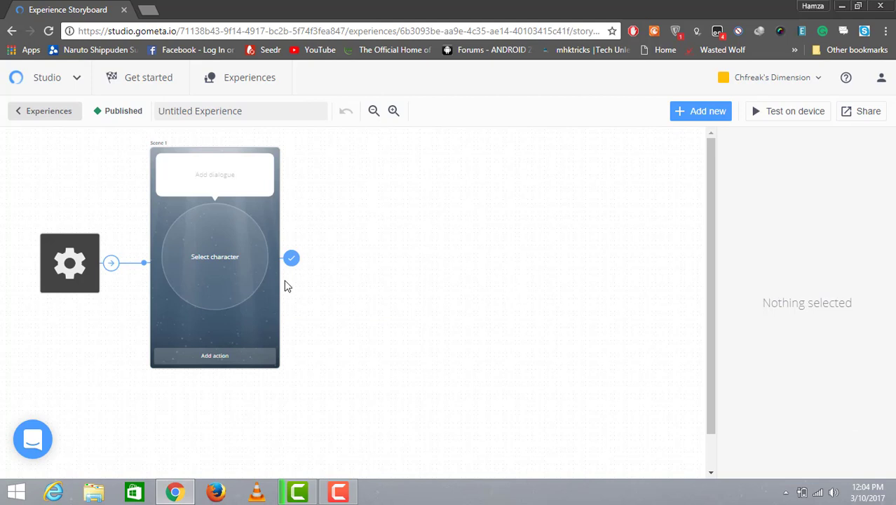
# Step: Rename the experience to "Pokeman Part 3"
pyautogui.tripleClick(283, 107)
pyautogui.press('BackSpace')
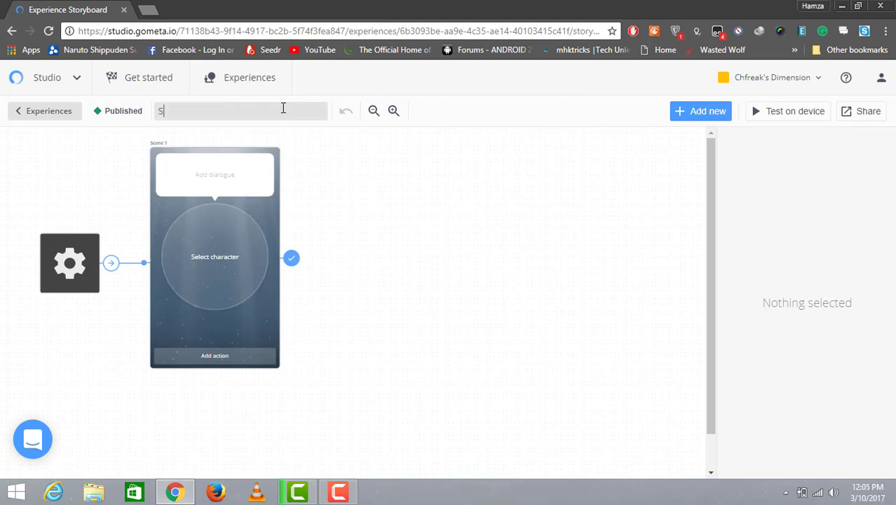
pyautogui.write('Pokeman Part 3')
pyautogui.press('Return')
# Step: Search the character library for "ash" and set Ash as Scene 1's character
pyautogui.click(234, 248)
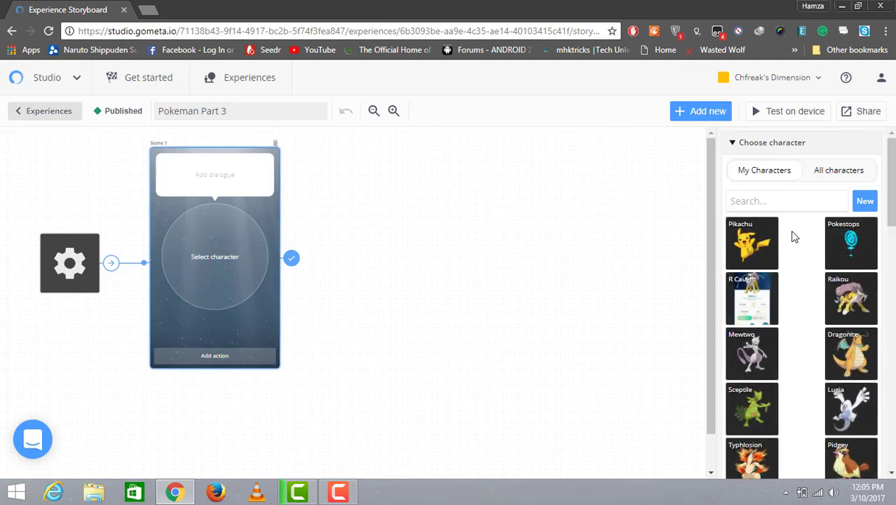
pyautogui.click(762, 203)
pyautogui.write('ash')
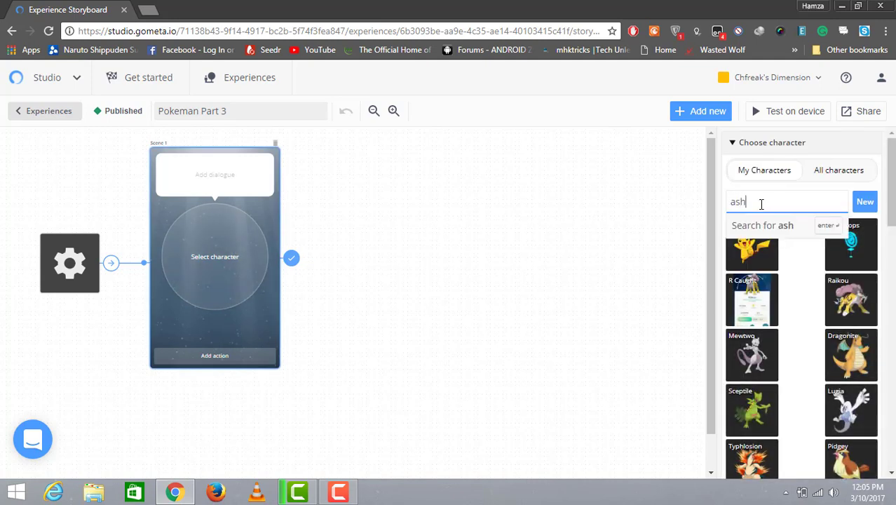
pyautogui.press('Return')
pyautogui.click(749, 257)
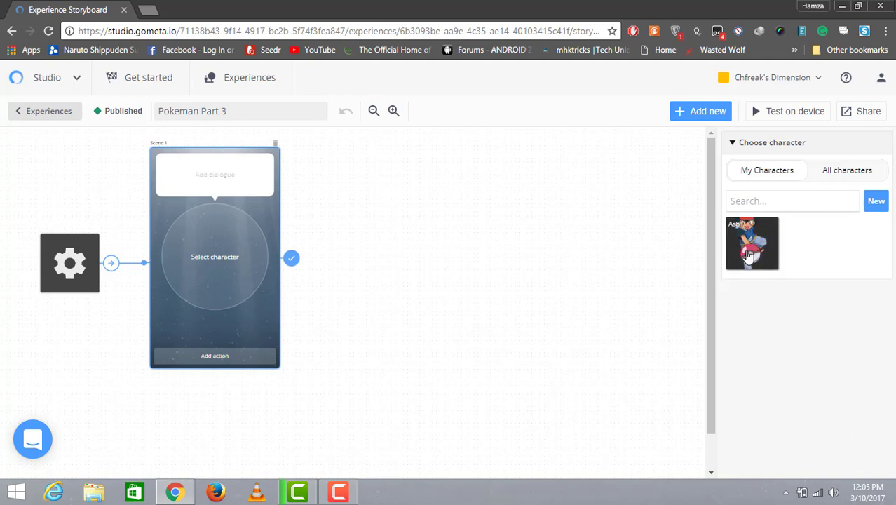
# Step: Write Scene 1's dialogue: "Hi, I'm back again, other than default pokeball i gave you their are 3 different pokeballs too"
pyautogui.click(219, 174)
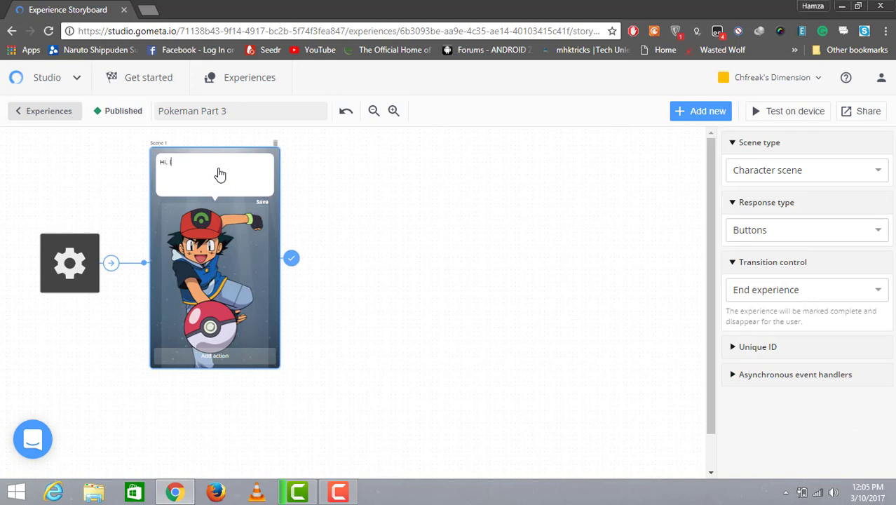
pyautogui.write("Hi, I'm back aga")
pyautogui.write('in ')
pyautogui.write('Other than')
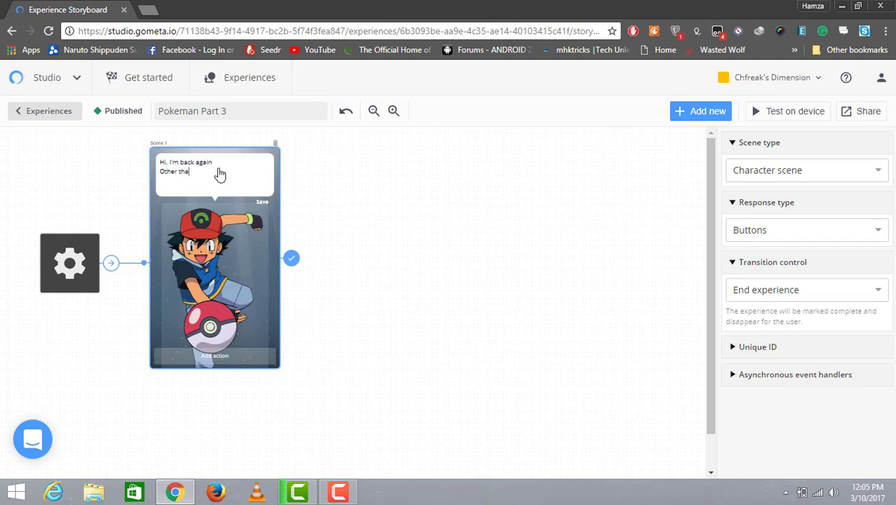
pyautogui.press('BackSpace')
pyautogui.press('BackSpace')
pyautogui.press('BackSpace')
pyautogui.press('BackSpace')
pyautogui.press('BackSpace')
pyautogui.press('BackSpace')
pyautogui.press('BackSpace')
pyautogui.press('BackSpace')
pyautogui.press('BackSpace')
pyautogui.press('BackSpace')
pyautogui.press('BackSpace')
pyautogui.press('BackSpace')
pyautogui.press('BackSpace')
pyautogui.press('BackSpace')
pyautogui.write('in')
pyautogui.write('Do y')
pyautogui.press('BackSpace')
pyautogui.write('Y')
pyautogui.write('other than de')
pyautogui.write('fault')
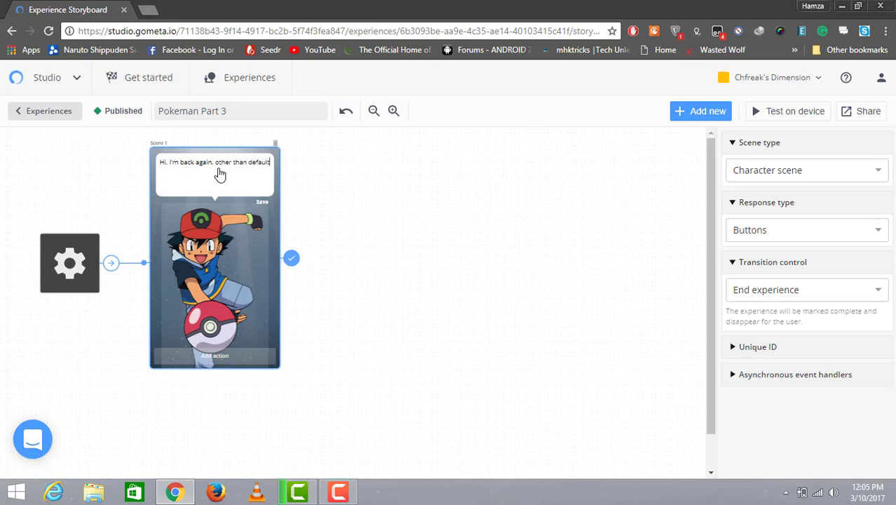
pyautogui.write('. pokeball i gave you their are ')
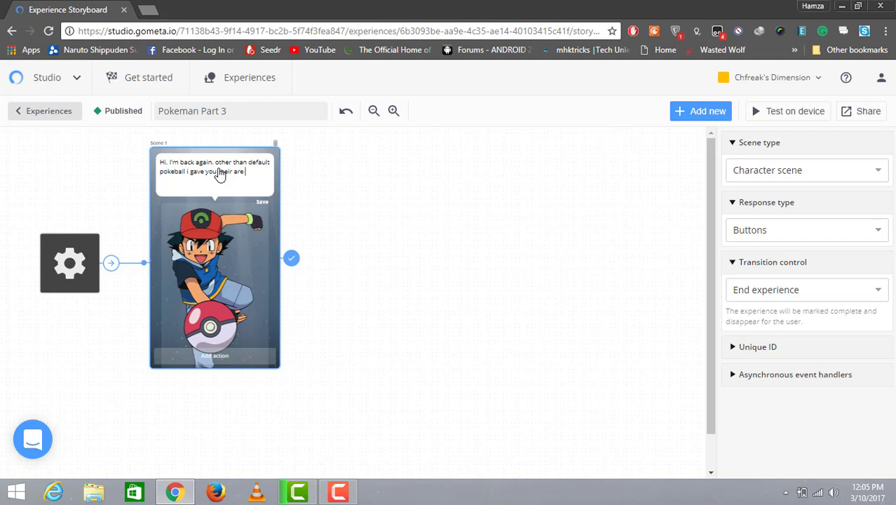
pyautogui.write('3 dufferent pokeballs so')
# Step: Correct the dialogue's capitalization and spelling, then append ". Would you like to know about them"
pyautogui.click(216, 163)
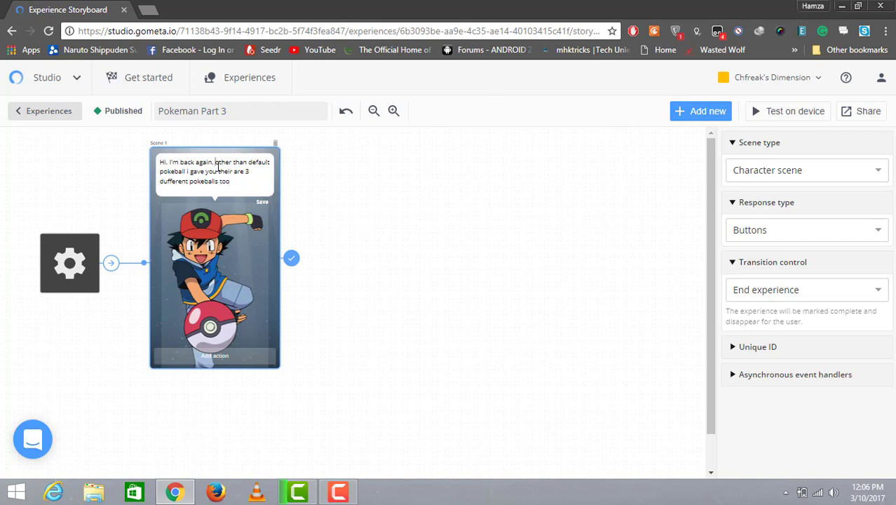
pyautogui.press('BackSpace')
pyautogui.write('O')
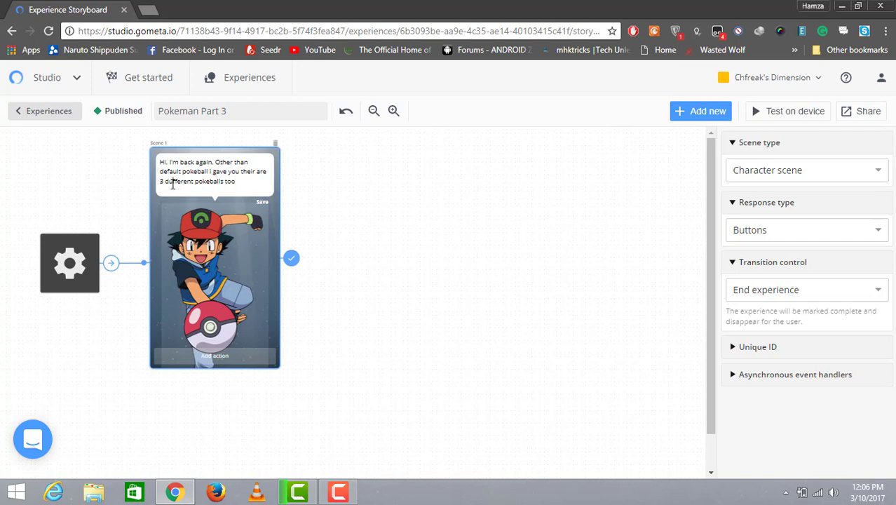
pyautogui.click(172, 184)
pyautogui.press('BackSpace')
pyautogui.write('i')
pyautogui.click(249, 179)
pyautogui.write('. Would')
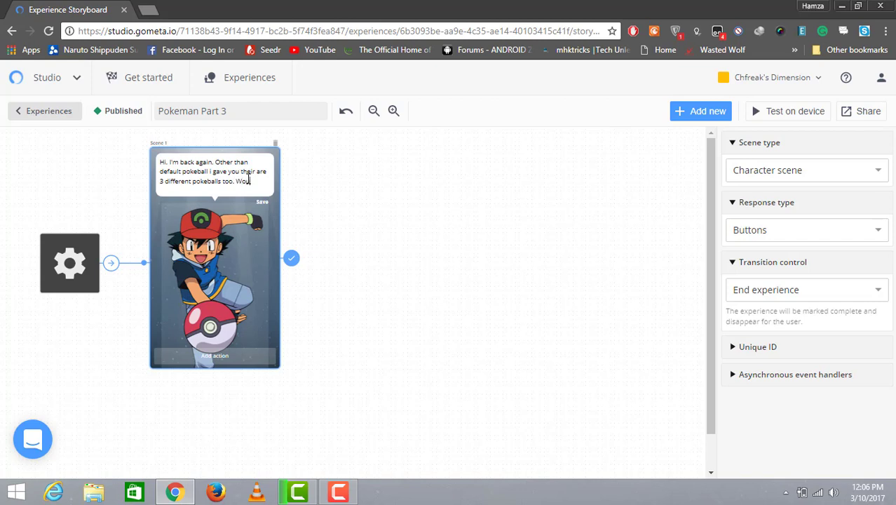
pyautogui.press('BackSpace')
pyautogui.press('BackSpace')
pyautogui.write('ld you like to kn')
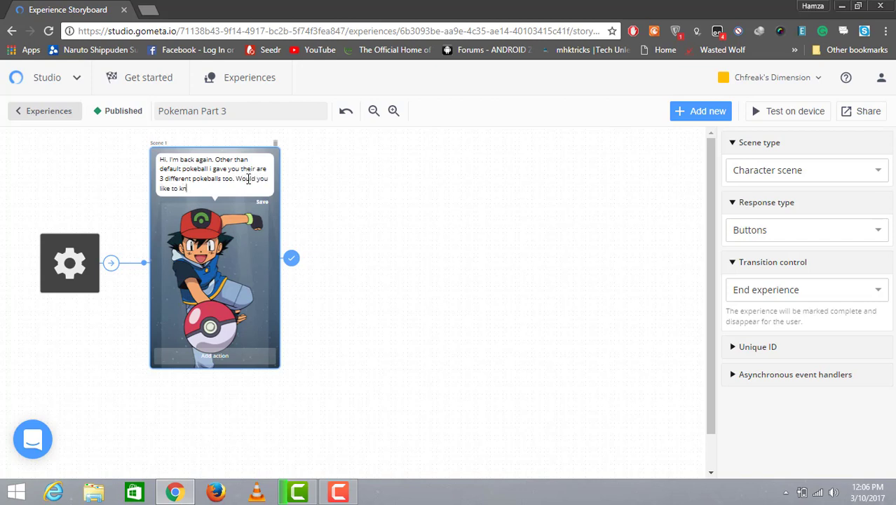
pyautogui.write('ow about them')
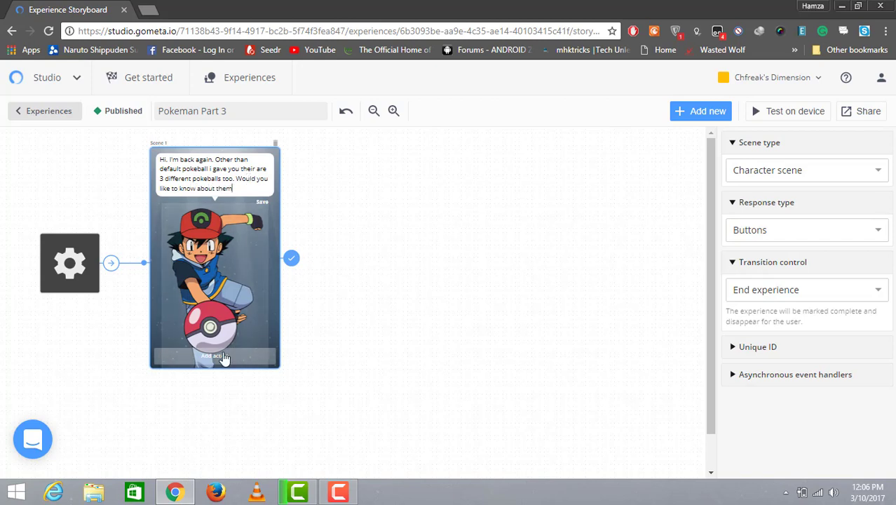
# Step: Add a "Yes" button to Scene 1 that transitions to a new Character scene
pyautogui.click(235, 352)
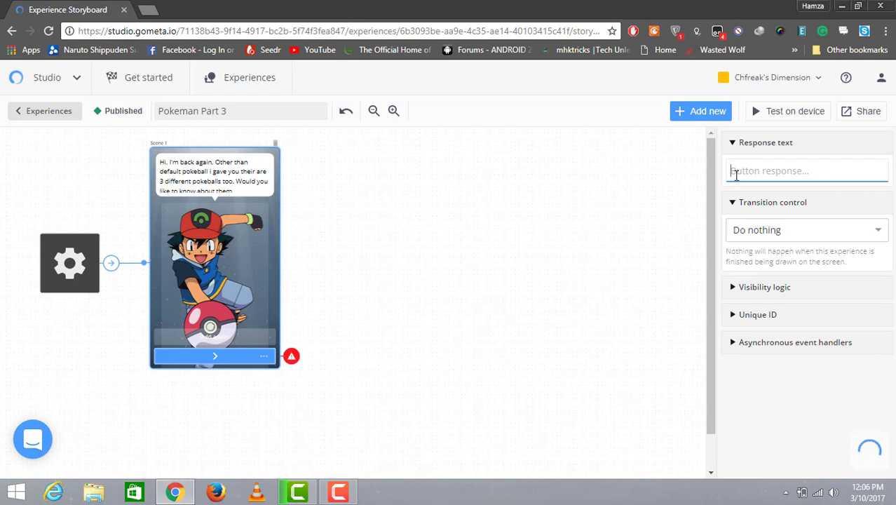
pyautogui.write('Yes')
pyautogui.click(831, 240)
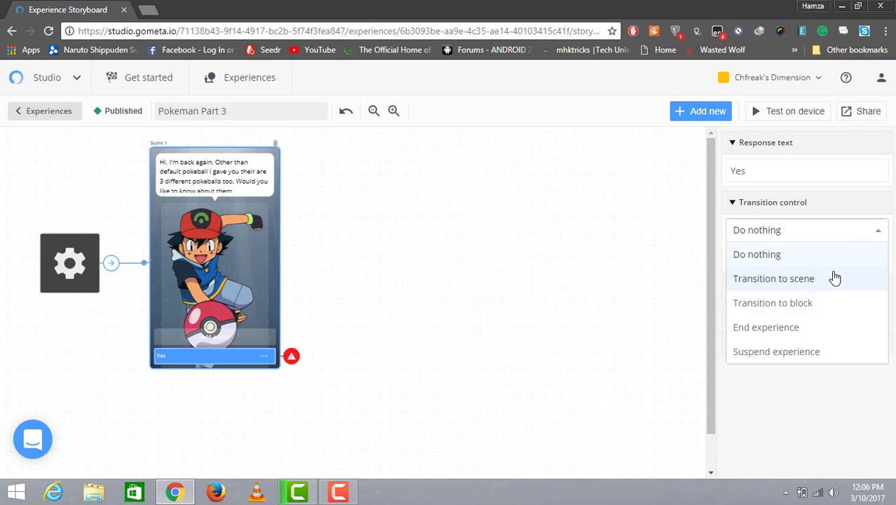
pyautogui.click(836, 278)
pyautogui.click(842, 260)
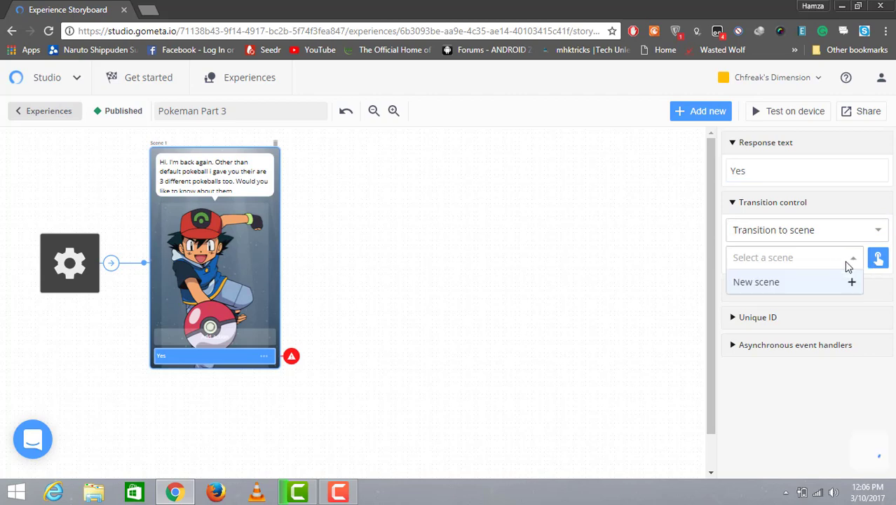
pyautogui.click(801, 289)
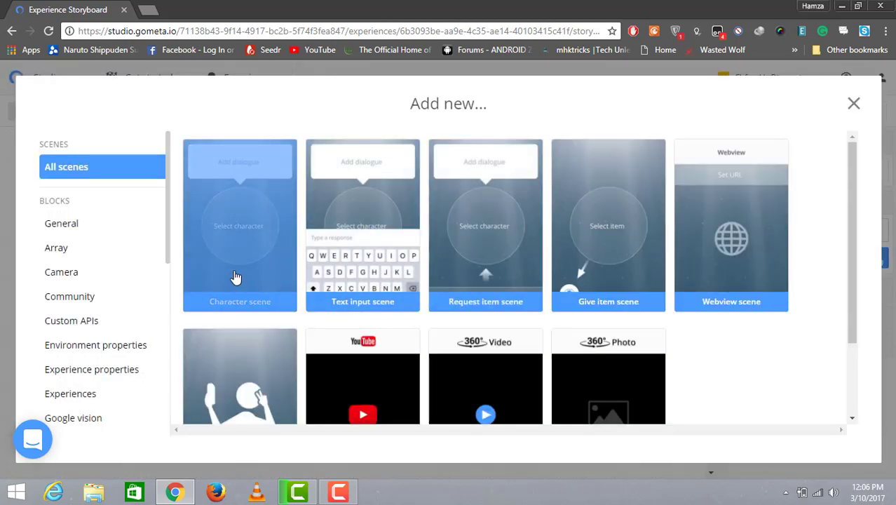
pyautogui.click(236, 278)
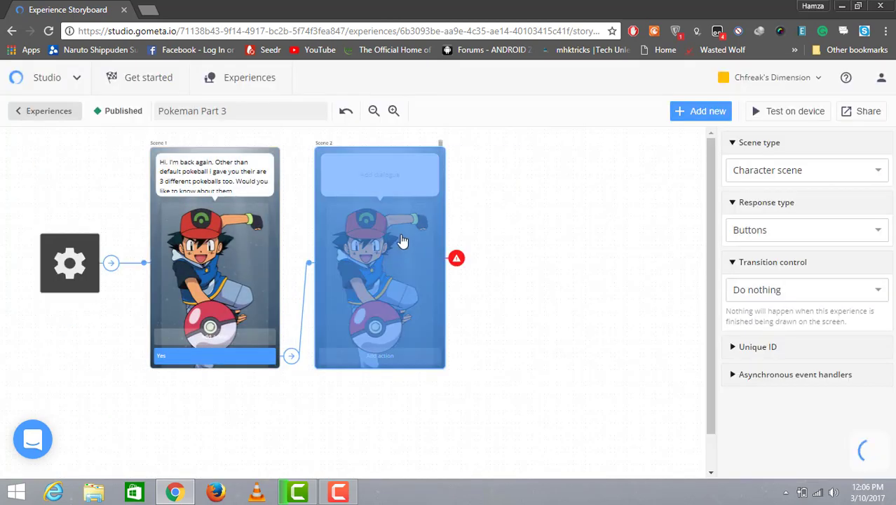
# Step: Write Scene 2's dialogue: "Great so following are the types of pokeballs"
pyautogui.click(354, 182)
pyautogui.write('So')
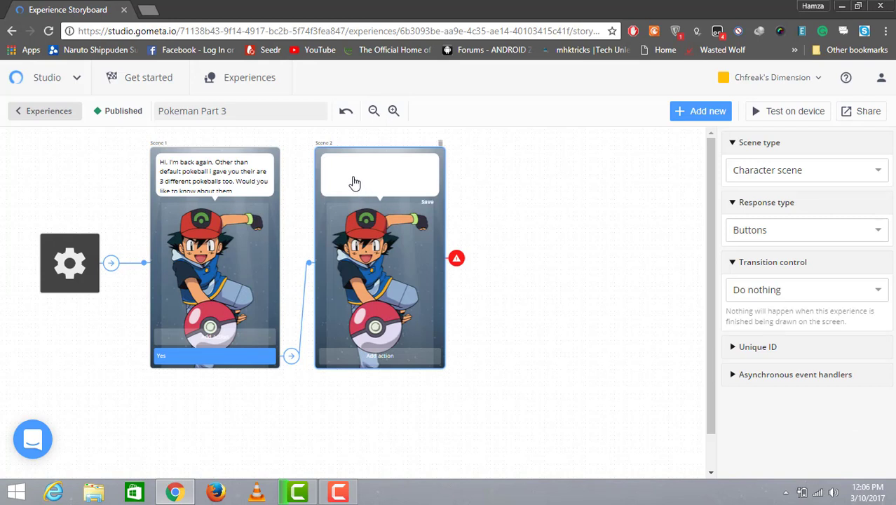
pyautogui.write('Yo')
pyautogui.press('BackSpace')
pyautogui.press('BackSpace')
pyautogui.write('U')
pyautogui.press('BackSpace')
pyautogui.write('Gr')
pyautogui.write('eat so the')
pyautogui.write('re')
pyautogui.press('BackSpace')
pyautogui.write('se')
pyautogui.press('BackSpace')
pyautogui.write('ollowing are the types of')
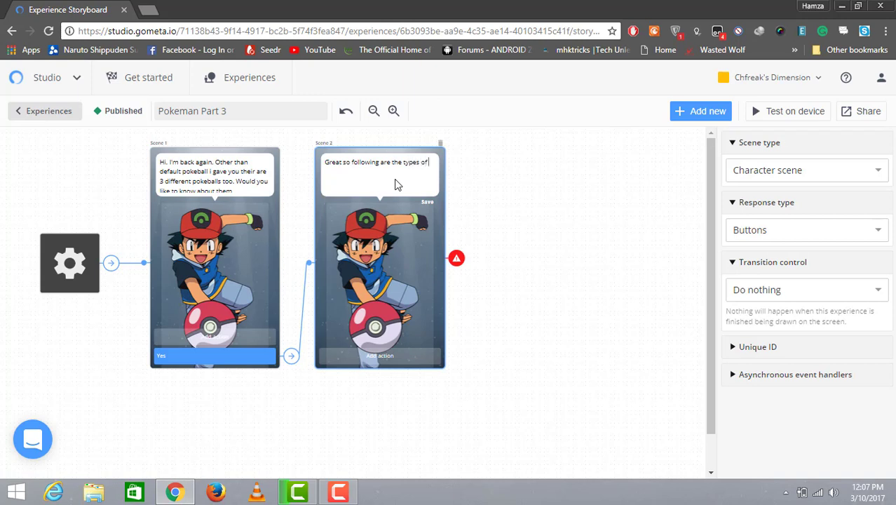
pyautogui.write(' pokeballs ')
pyautogui.write('Great')
pyautogui.write(' B')
pyautogui.write('all')
# Step: List Great Ball, Ultra Ball and Master Ball on separate lines in Scene 2's dialogue
pyautogui.press('Return')
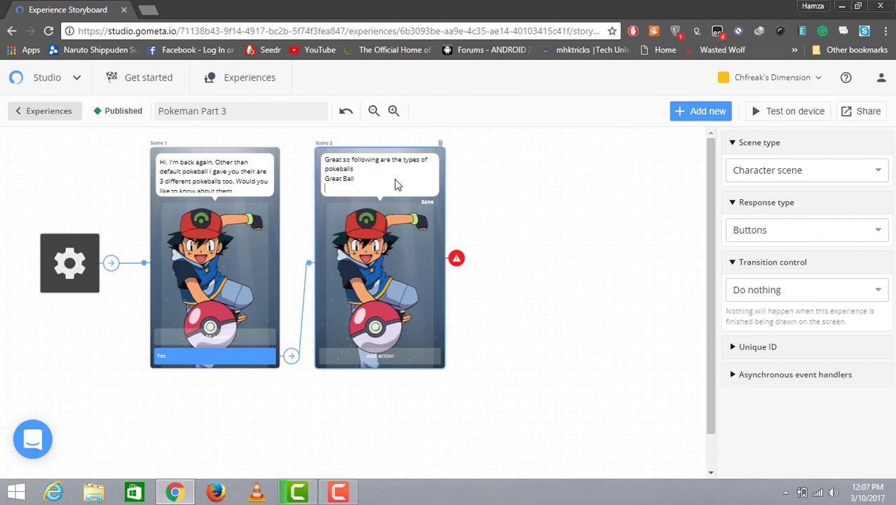
pyautogui.write('Ultra Ball')
pyautogui.press('Return')
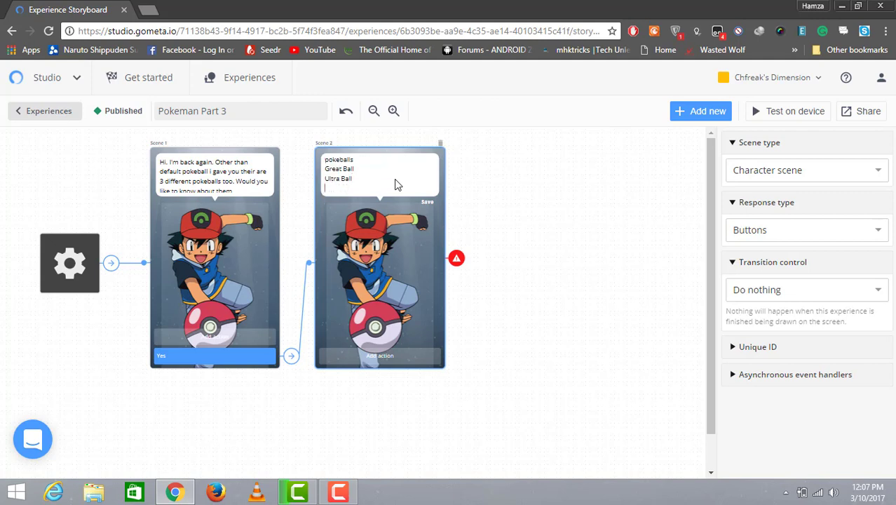
pyautogui.write('Master bBall')
# Step: Add an action button to Scene 2
pyautogui.click(412, 359)
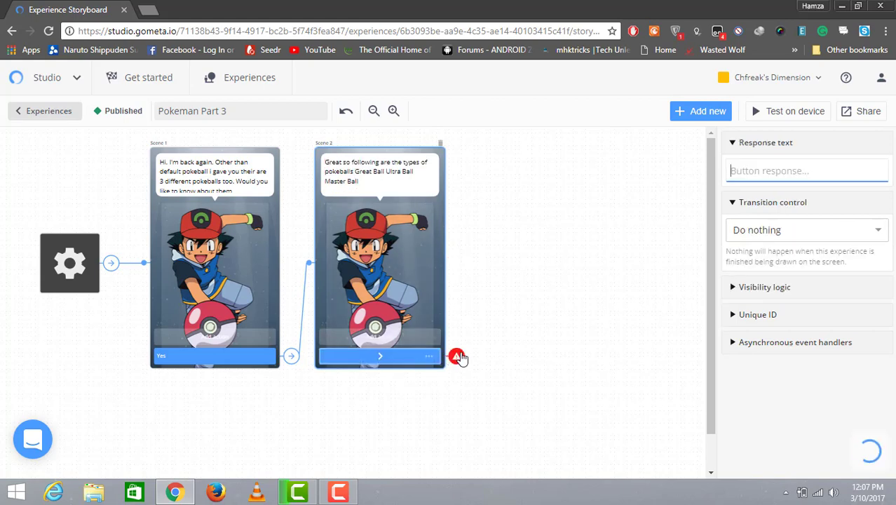
pyautogui.click(799, 234)
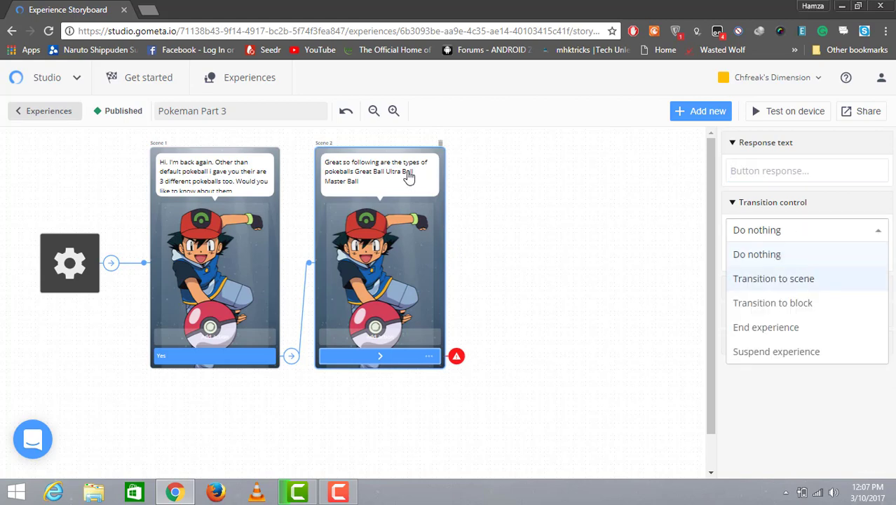
pyautogui.click(406, 176)
# Step: Append "I'll be giving you all of those" on a new line of Scene 2's dialogue
pyautogui.click(395, 181)
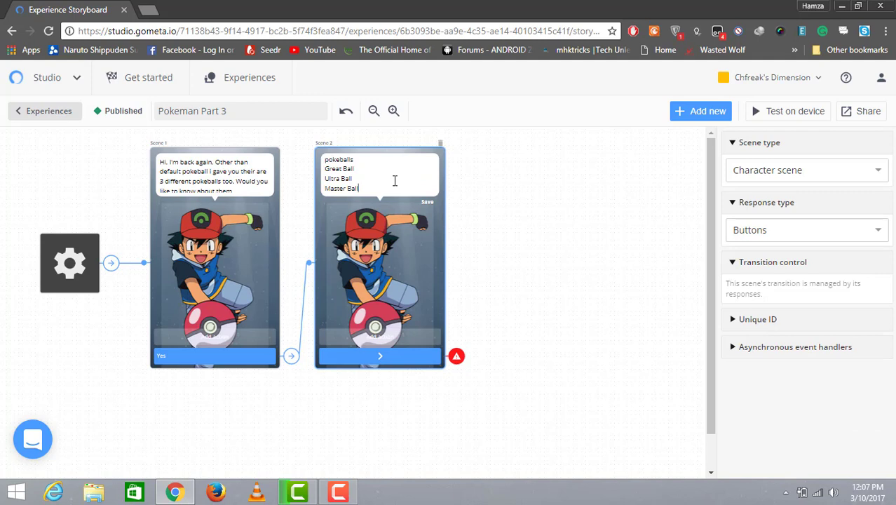
pyautogui.press('Return')
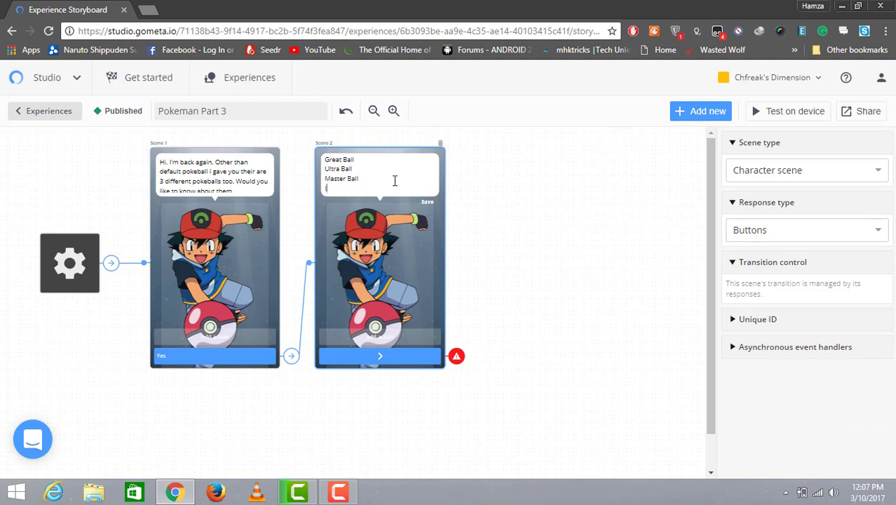
pyautogui.write("I'll be giv")
pyautogui.write('ing you allo')
pyautogui.write('f')
pyautogui.write(' of those')
# Step: Set Scene 2's button to transition to a new Give item scene
pyautogui.click(394, 365)
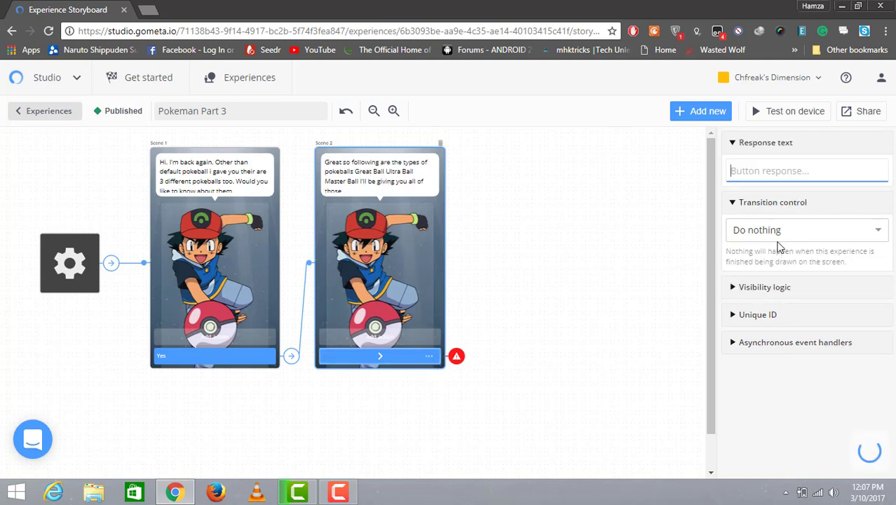
pyautogui.click(800, 230)
pyautogui.click(795, 279)
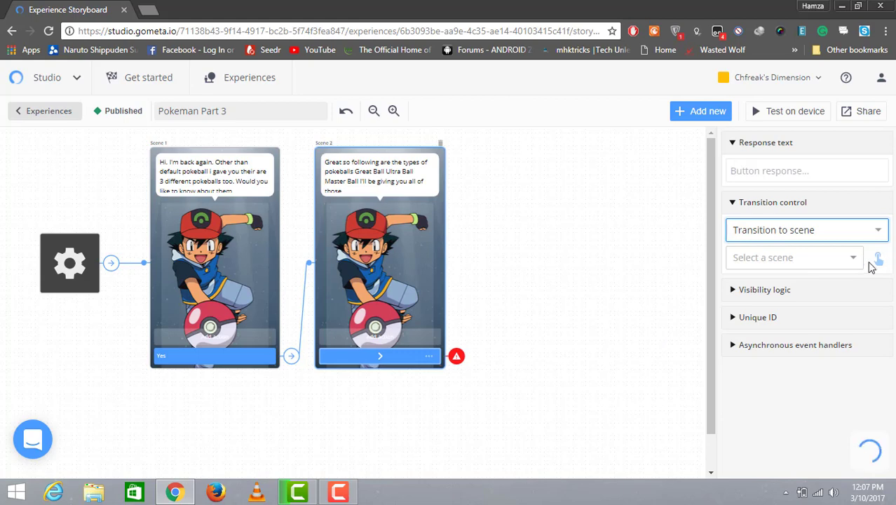
pyautogui.click(877, 259)
pyautogui.click(857, 259)
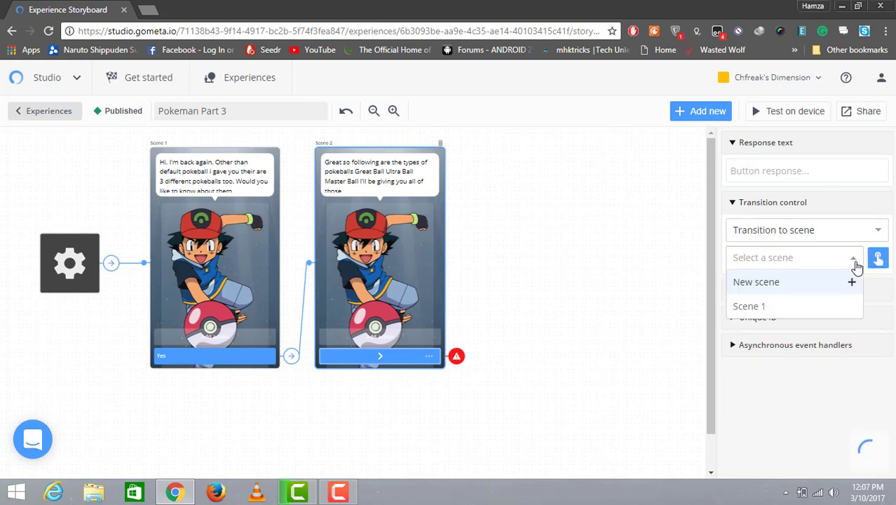
pyautogui.click(791, 286)
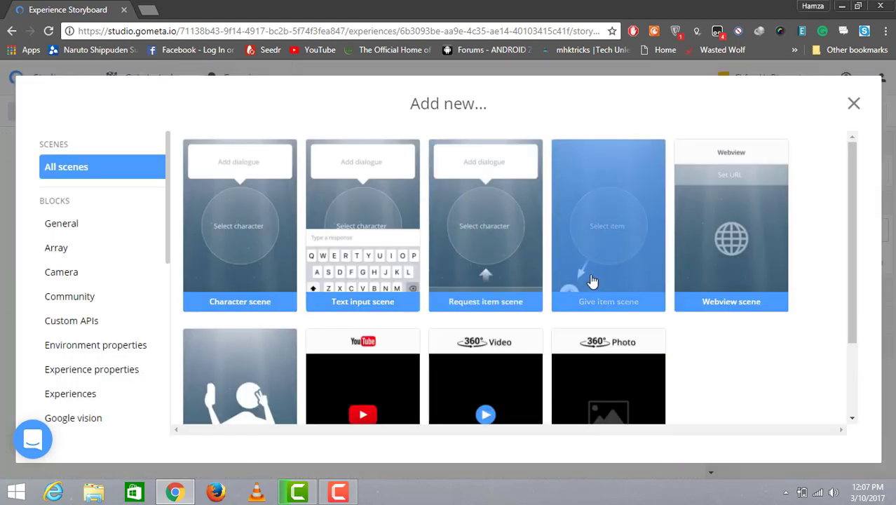
pyautogui.click(577, 306)
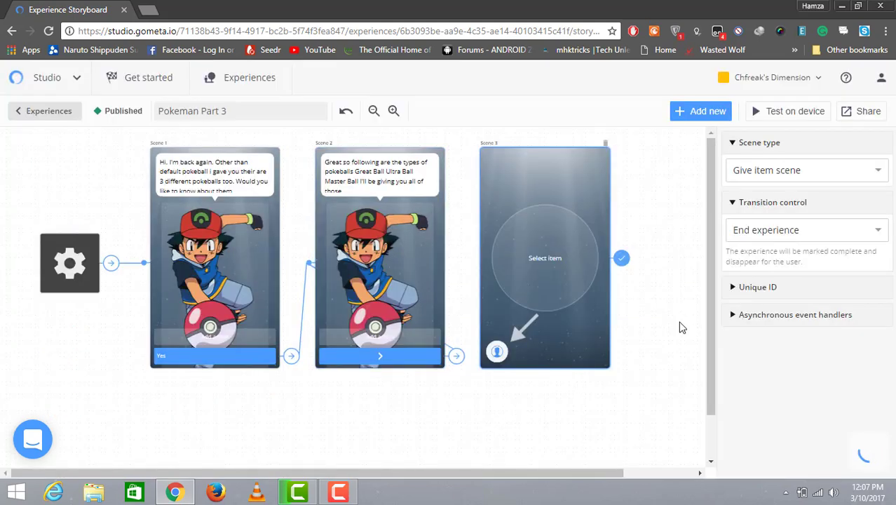
# Step: Set Scene 3 to transition to a new Give item scene
pyautogui.click(828, 237)
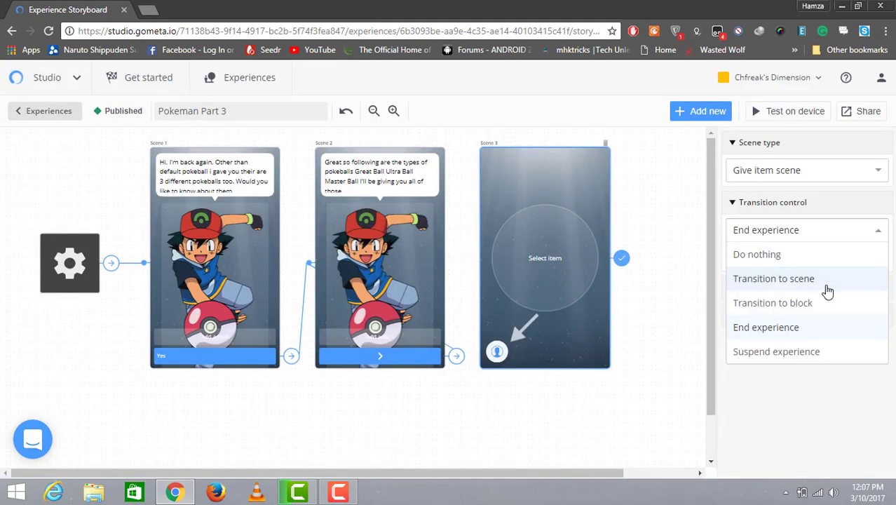
pyautogui.click(826, 283)
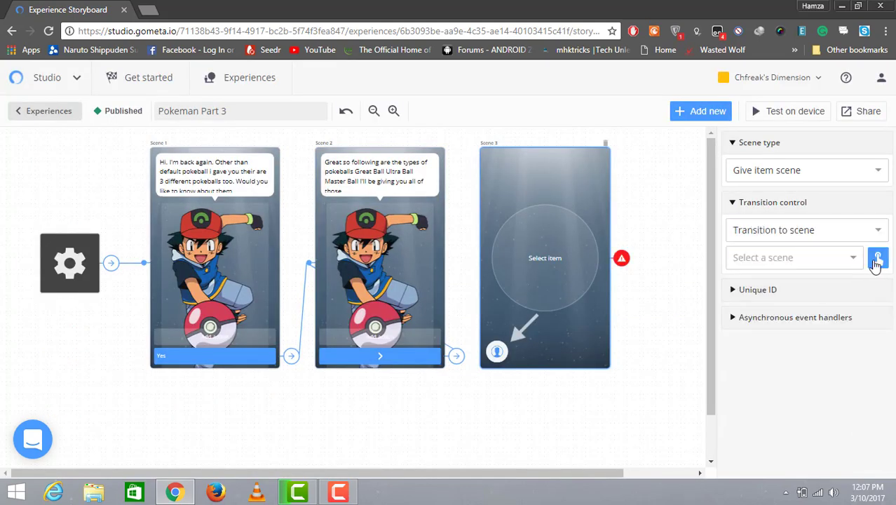
pyautogui.click(854, 260)
pyautogui.click(756, 282)
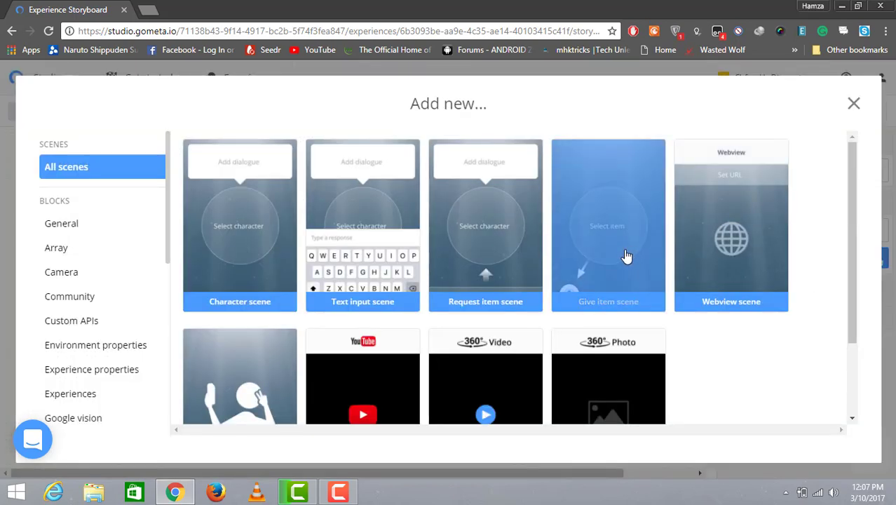
pyautogui.click(619, 257)
# Step: Set Scene 4 to transition to another new Give item scene
pyautogui.click(868, 241)
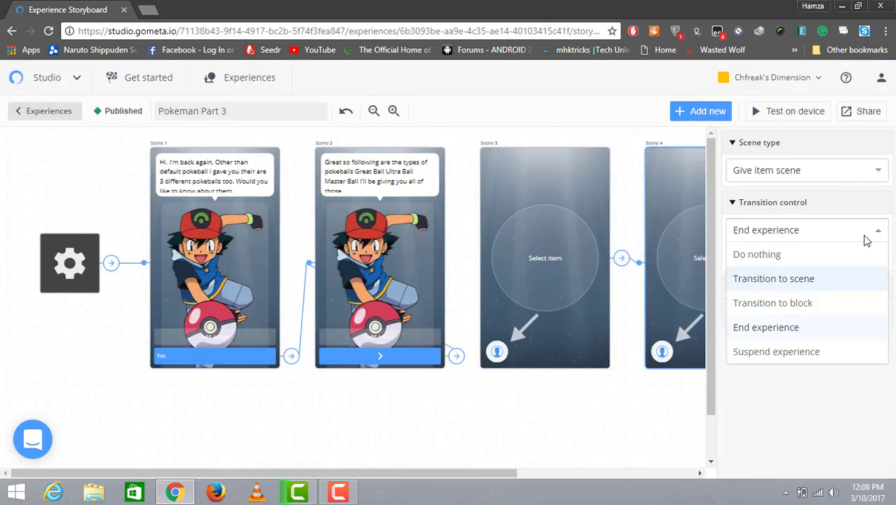
pyautogui.moveTo(463, 475); pyautogui.dragTo(567, 459)
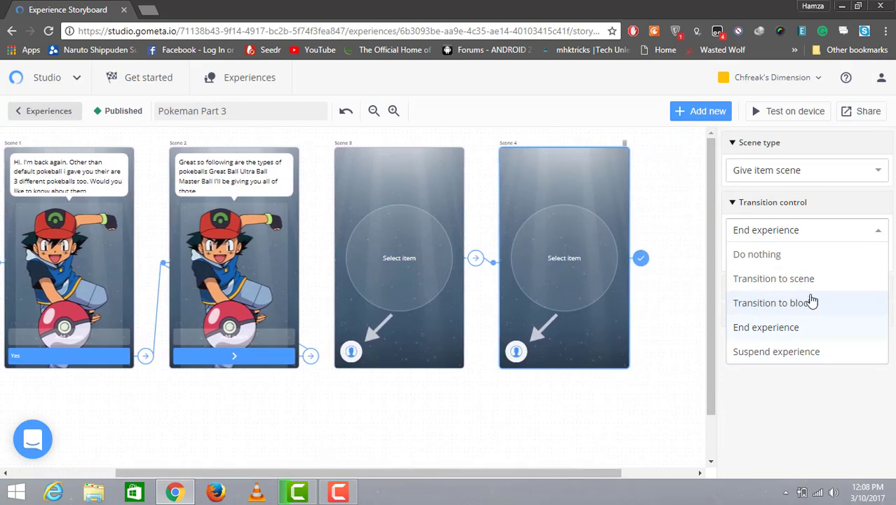
pyautogui.click(831, 281)
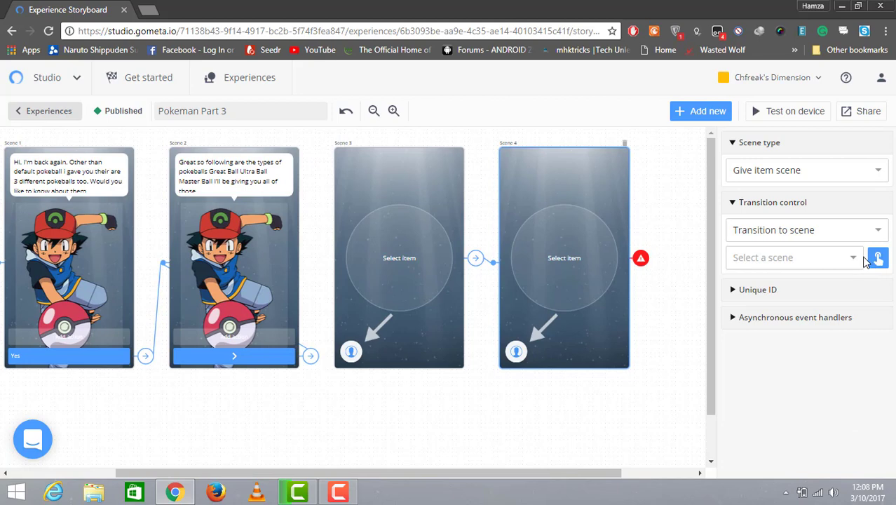
pyautogui.click(862, 260)
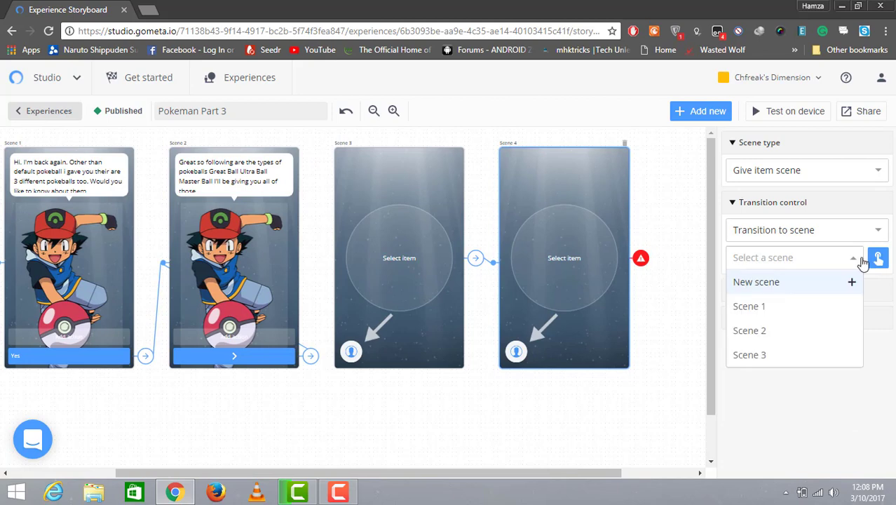
pyautogui.click(801, 289)
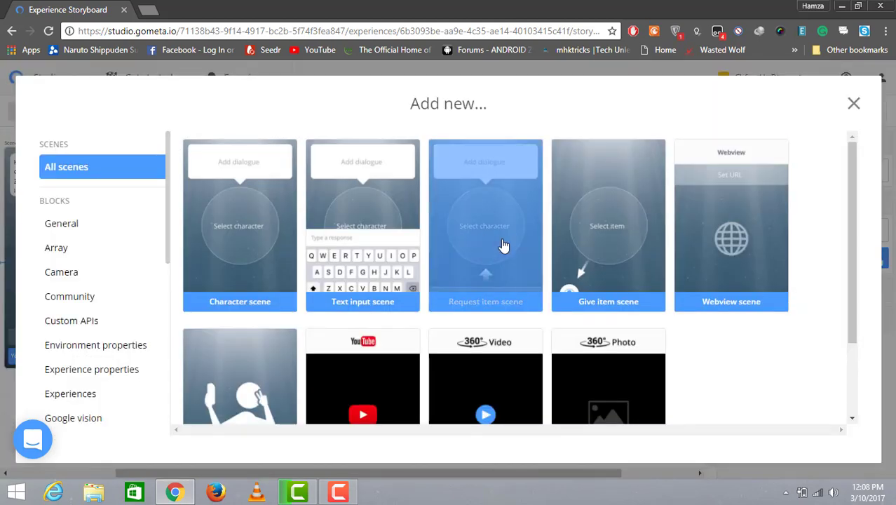
pyautogui.click(607, 250)
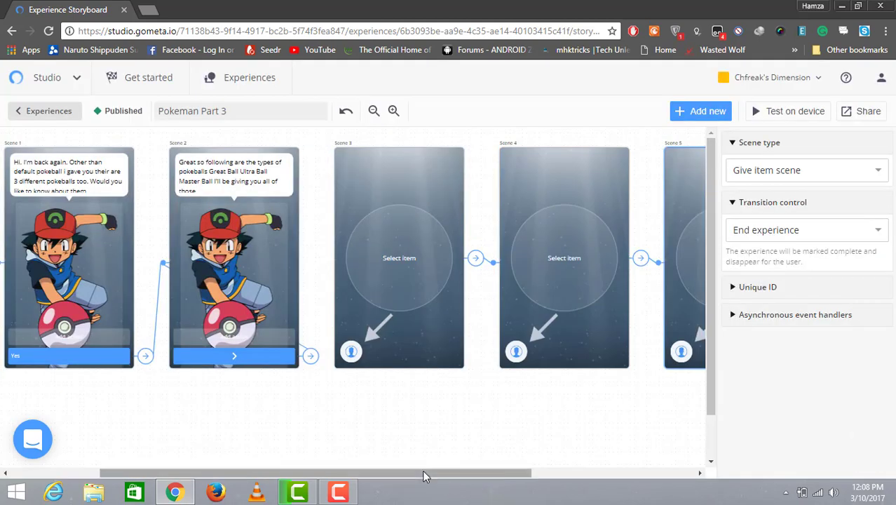
# Step: Link Scene 2's button to Scene 3 by picking the scene on the storyboard
pyautogui.click(312, 361)
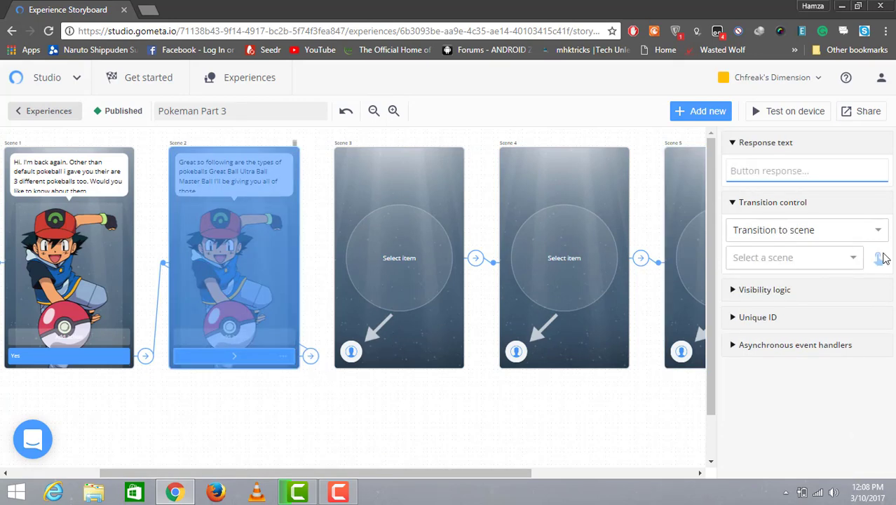
pyautogui.click(881, 258)
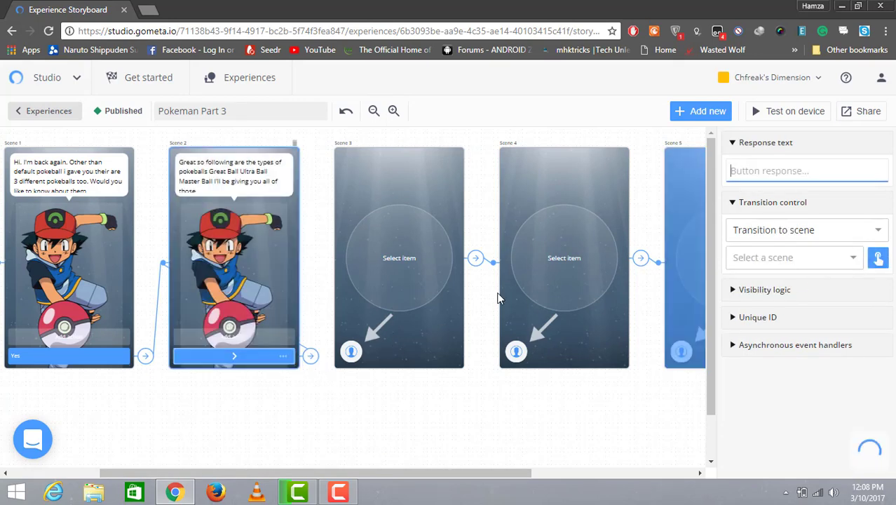
pyautogui.click(393, 267)
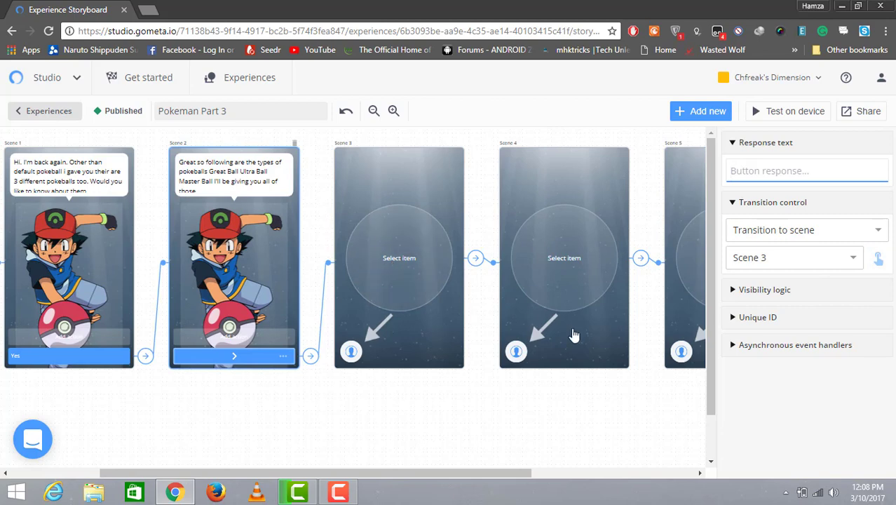
# Step: Assign the Great Ball, Ultra Ball and Master Ball items to Scenes 3, 4 and 5 respectively
pyautogui.moveTo(395, 472); pyautogui.dragTo(561, 459)
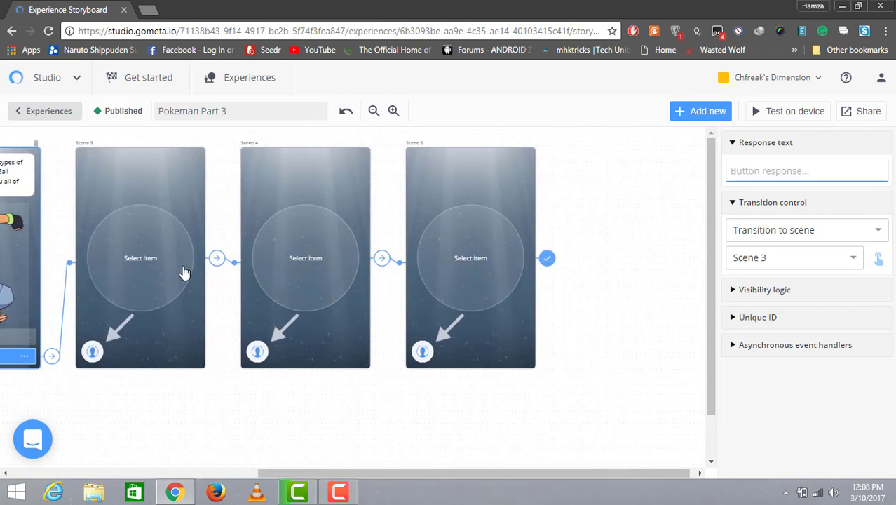
pyautogui.click(162, 274)
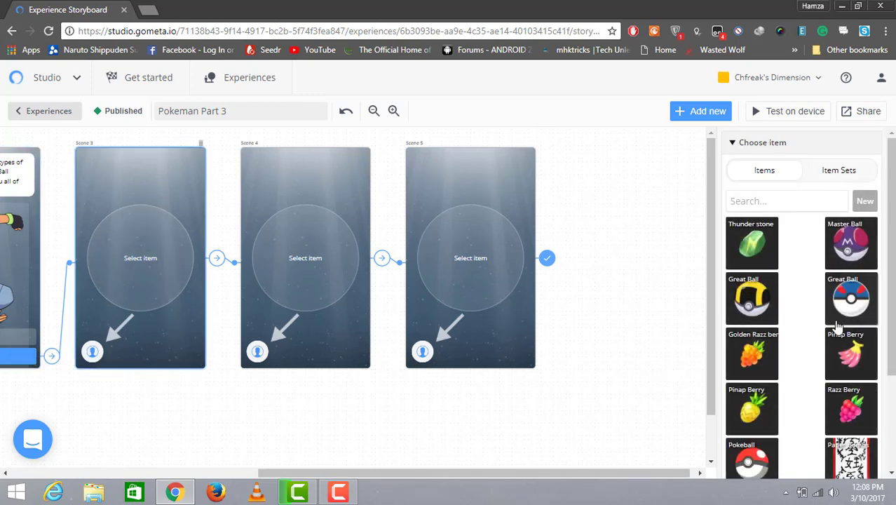
pyautogui.click(851, 300)
pyautogui.click(350, 273)
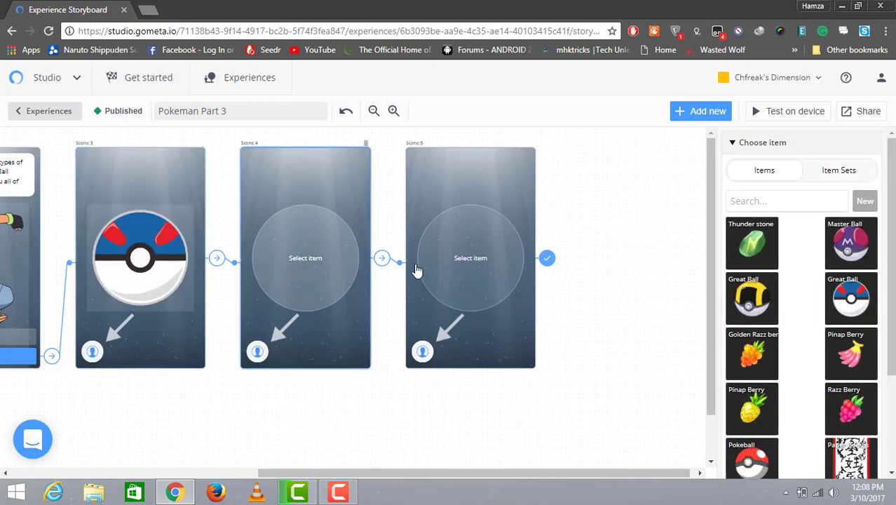
pyautogui.click(767, 302)
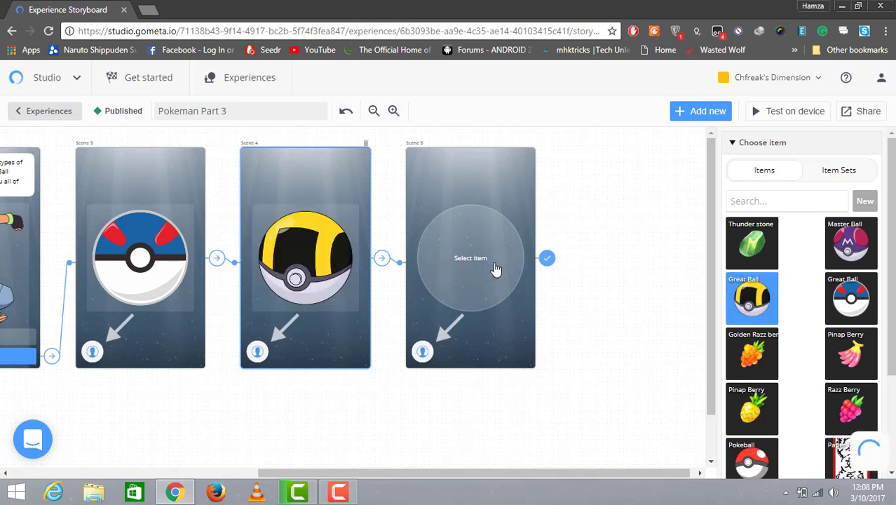
pyautogui.click(496, 271)
pyautogui.click(855, 253)
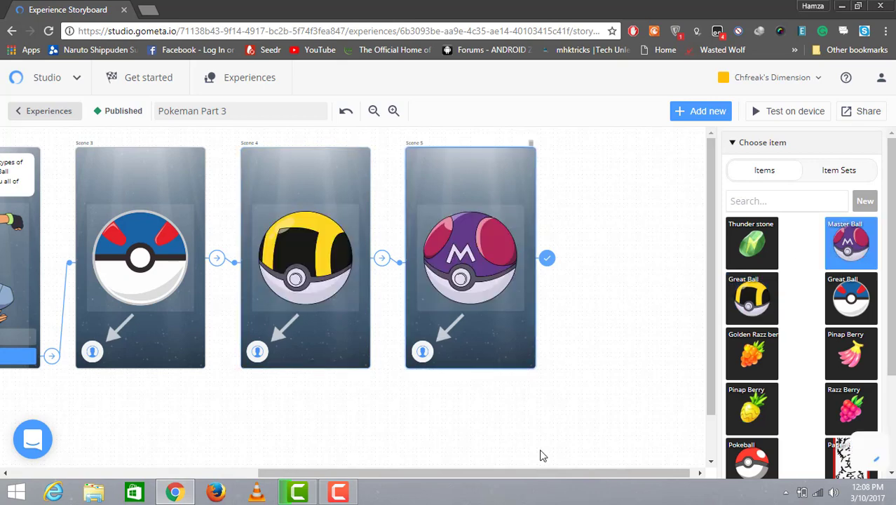
# Step: Set Scene 5 to transition to a new Character scene
pyautogui.moveTo(510, 473); pyautogui.dragTo(599, 346)
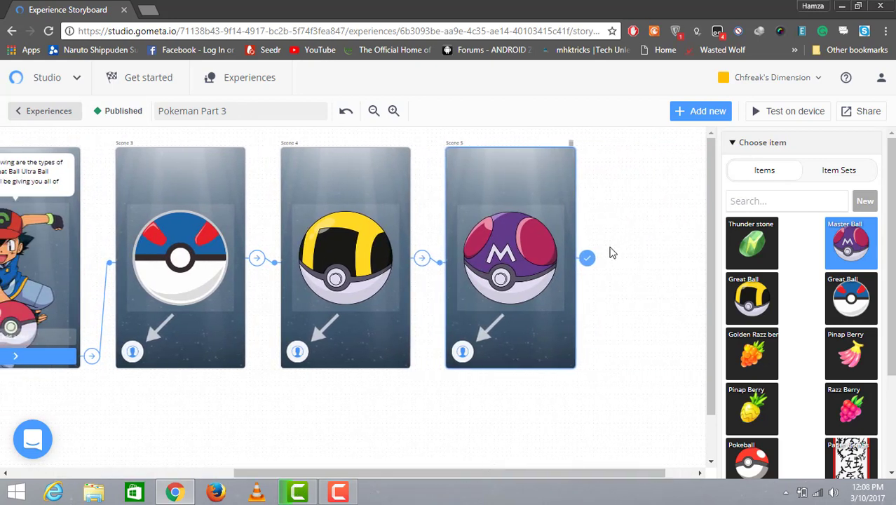
pyautogui.click(588, 259)
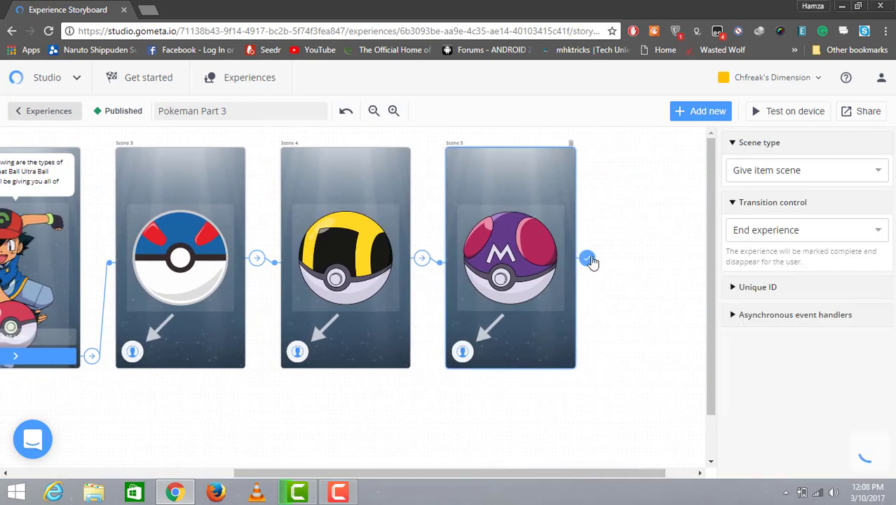
pyautogui.click(774, 233)
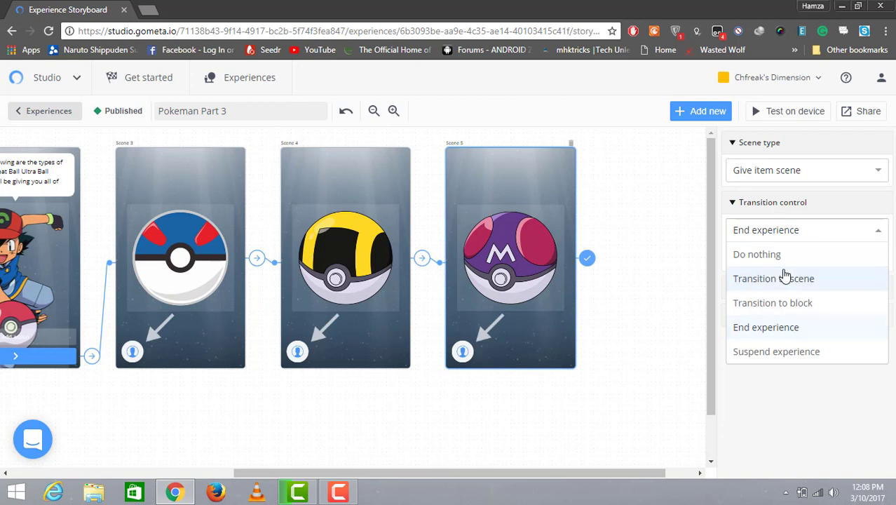
pyautogui.click(785, 277)
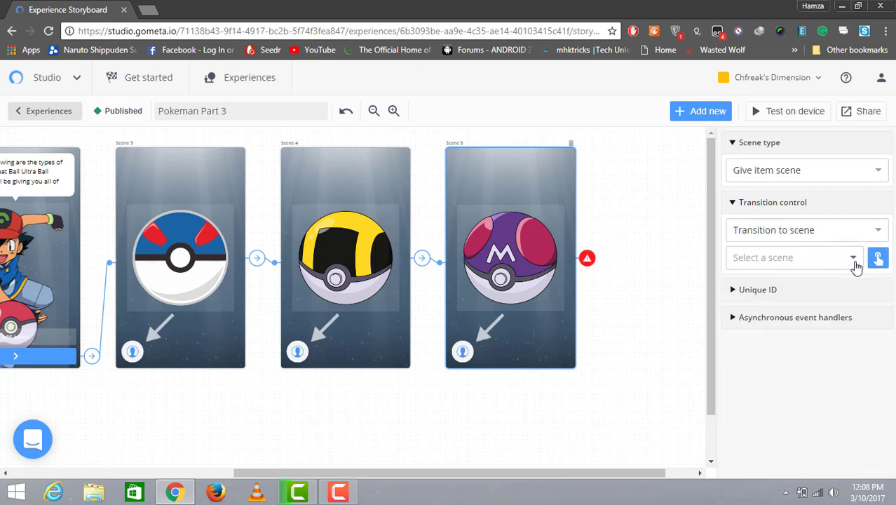
pyautogui.click(854, 263)
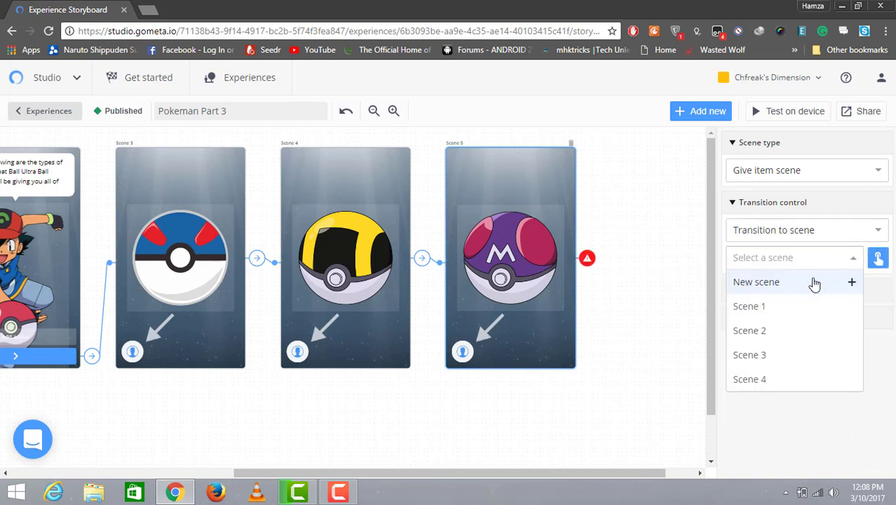
pyautogui.click(814, 283)
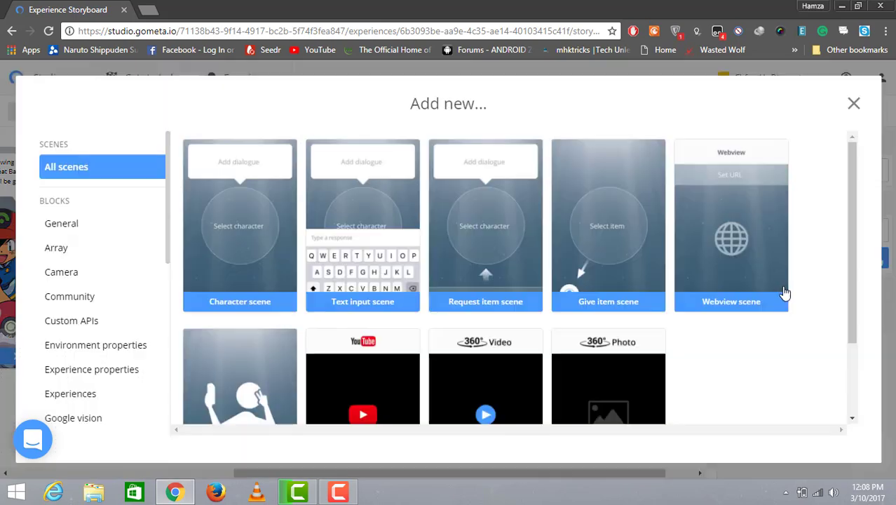
pyautogui.click(263, 277)
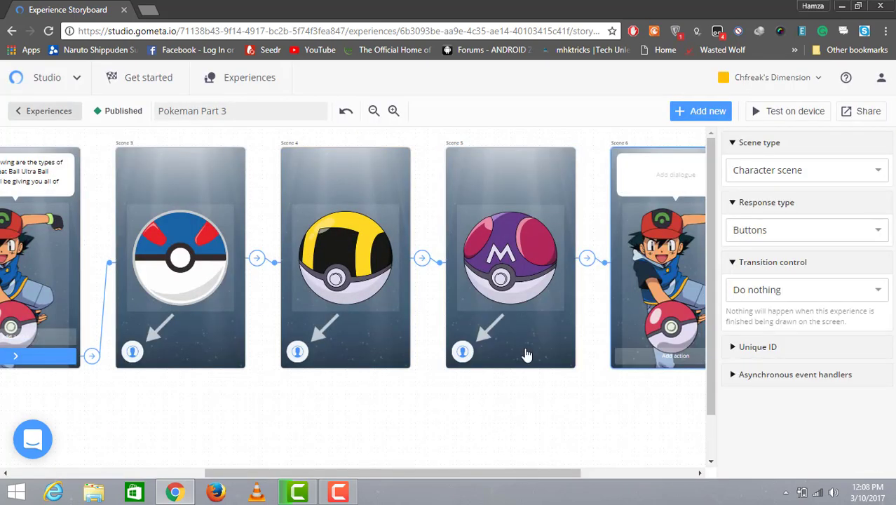
# Step: Write "since I've given you all of these trying capturing pokemons" in Scene 6's dialogue
pyautogui.moveTo(499, 473); pyautogui.dragTo(577, 471)
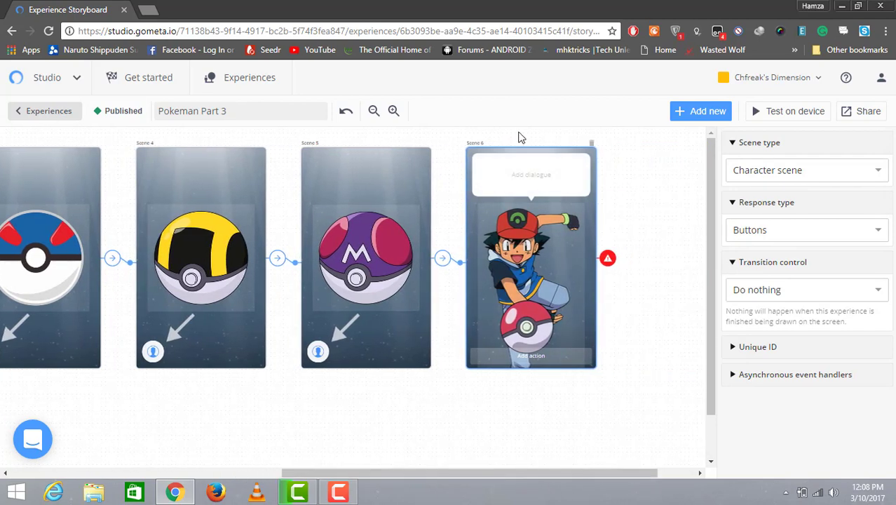
pyautogui.click(516, 167)
pyautogui.write('So now')
pyautogui.press('BackSpace')
pyautogui.press('BackSpace')
pyautogui.press('BackSpace')
pyautogui.press('BackSpace')
pyautogui.press('BackSpace')
pyautogui.press('BackSpace')
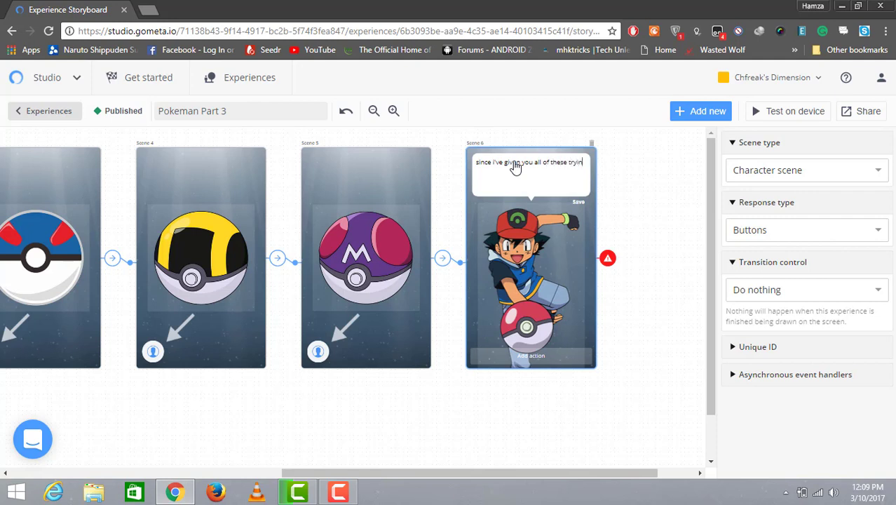
pyautogui.write('g c')
pyautogui.write('apturing')
pyautogui.write(' pokemons')
pyautogui.write('Great Baa')
pyautogui.write(' wo')
pyautogui.write('ld pokemons')
# Step: Add the lines "Great Ball is wild pokemons" and "Ultra Ball is good for Higher level pokemons" to Scene 6's dialogue
pyautogui.press('Return')
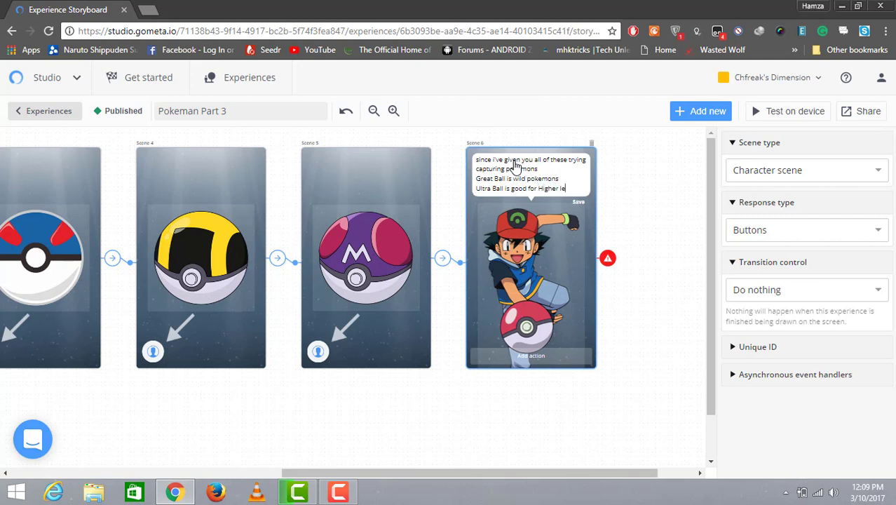
pyautogui.write('vel pokemons')
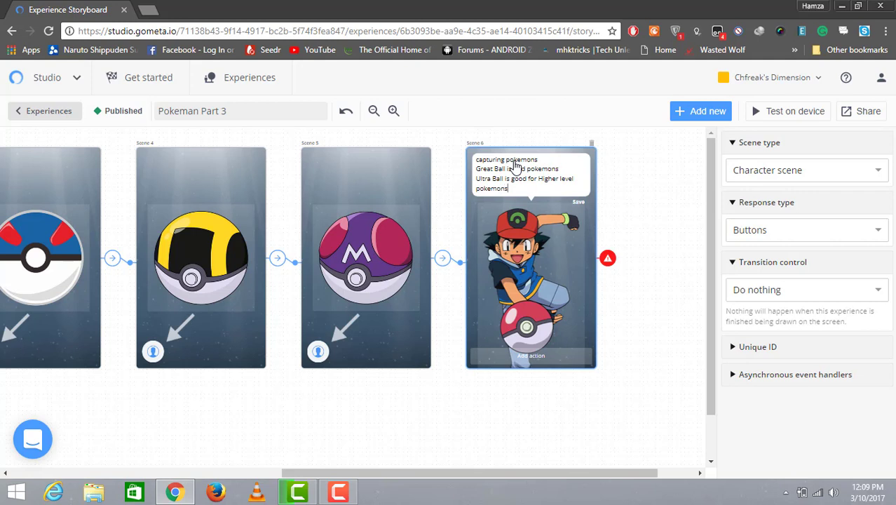
# Step: Add the line "MasterBall will work on legendary pokemons" to Scene 6's dialogue
pyautogui.press('Return')
pyautogui.write('MasterBall')
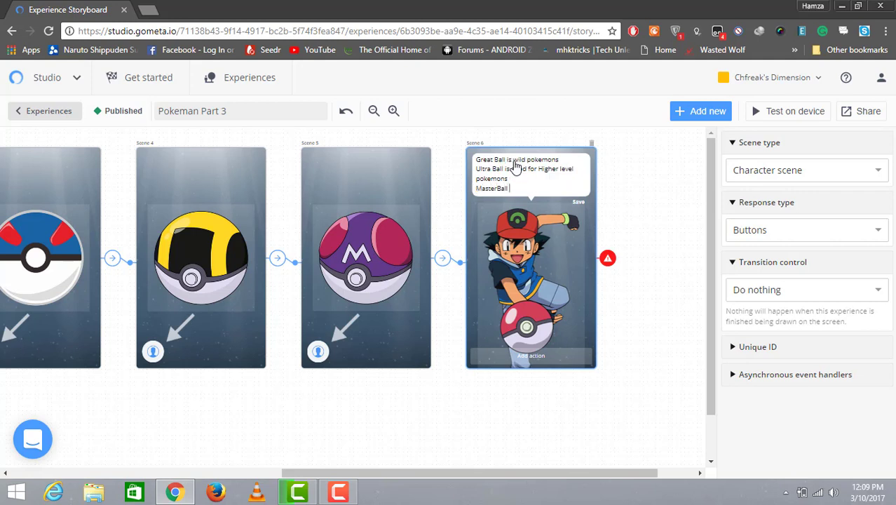
pyautogui.write(' will work on legendary pokemons')
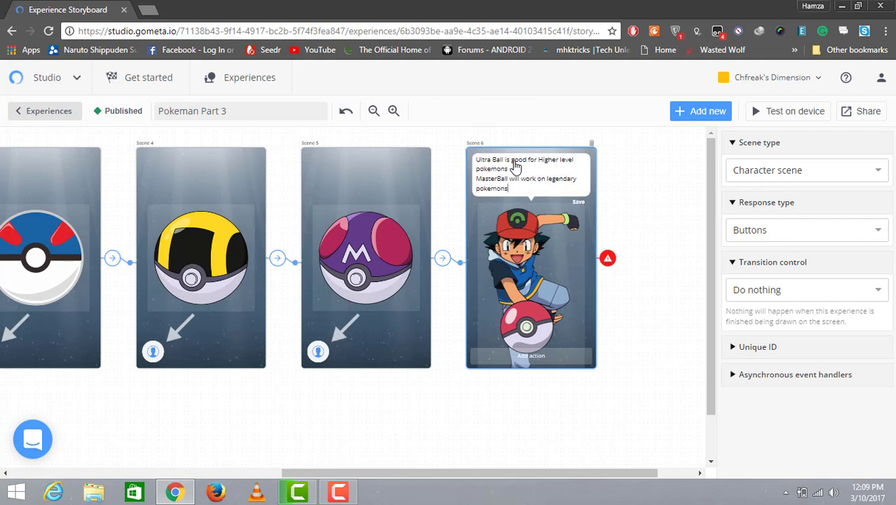
# Step: Add an action button to Scene 6 that transitions to a new Character scene
pyautogui.click(531, 356)
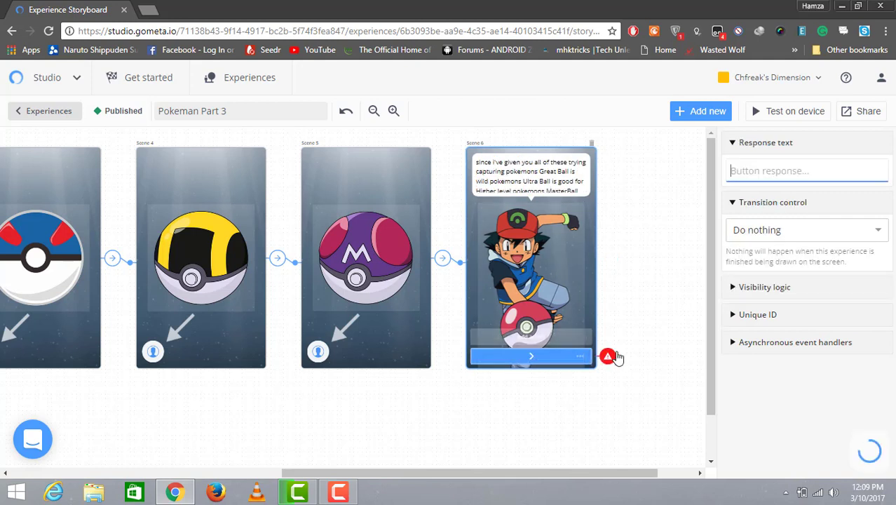
pyautogui.click(863, 233)
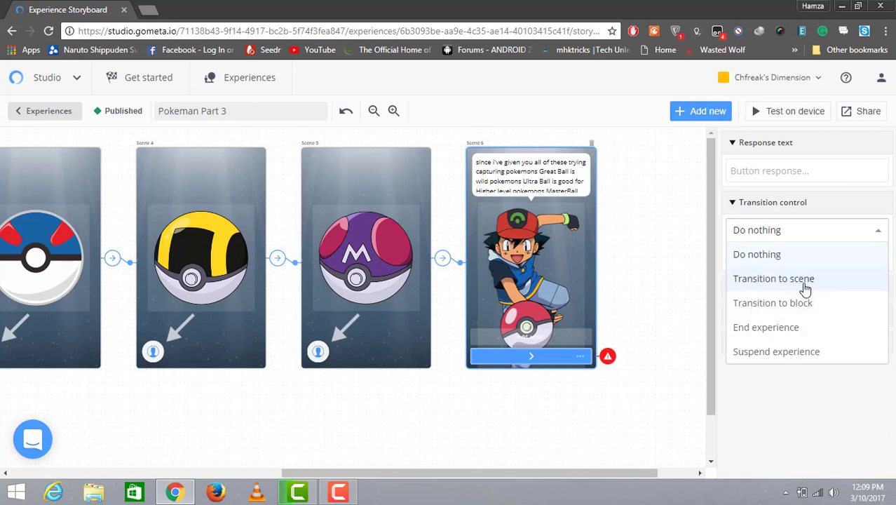
pyautogui.click(806, 278)
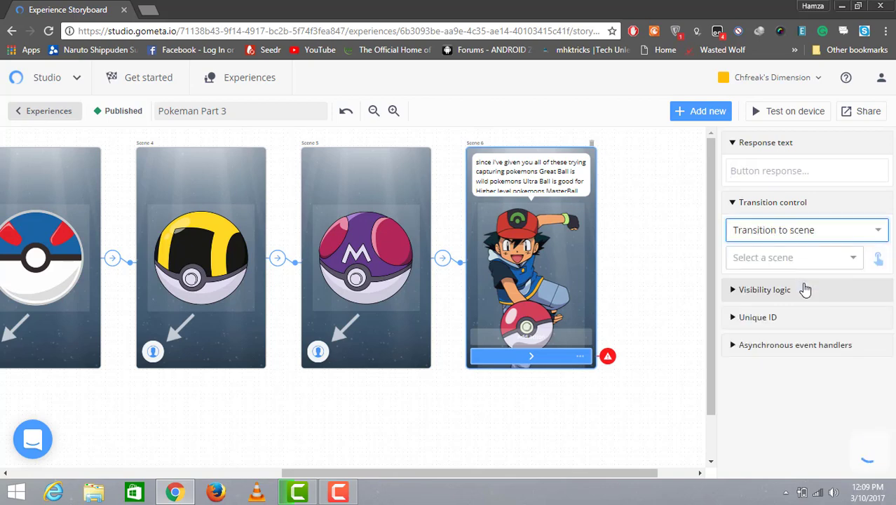
pyautogui.click(855, 260)
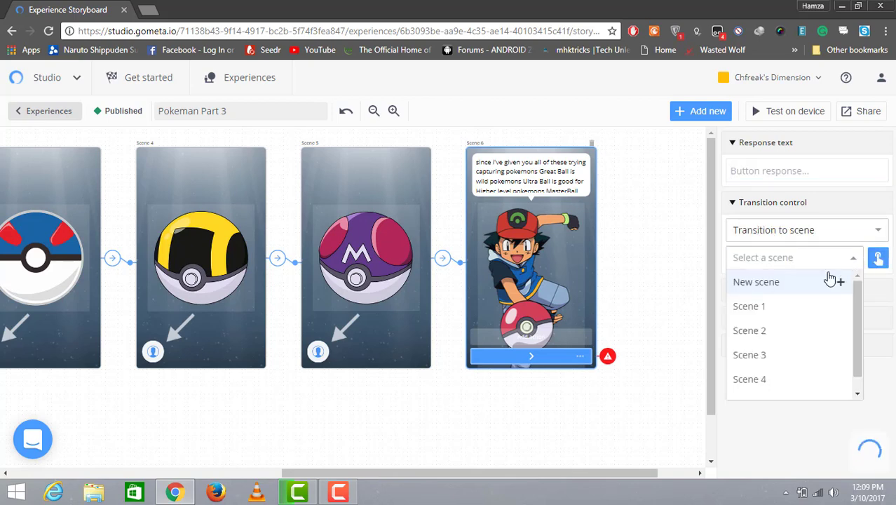
pyautogui.click(814, 284)
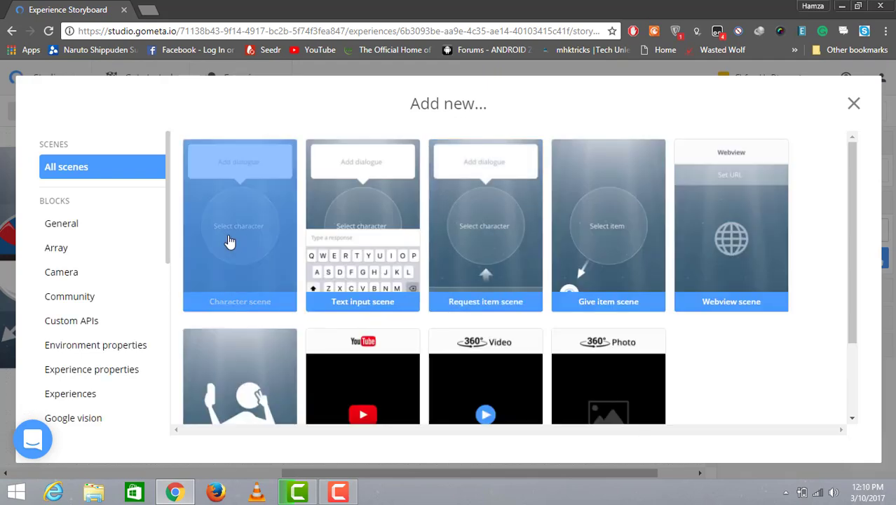
pyautogui.click(694, 312)
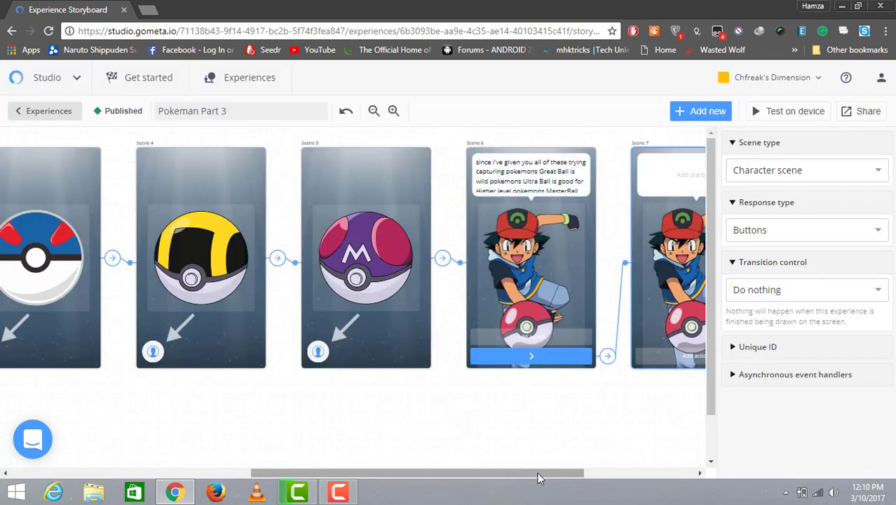
# Step: Set Scene 7's character to Sceptile
pyautogui.moveTo(540, 478); pyautogui.dragTo(577, 479)
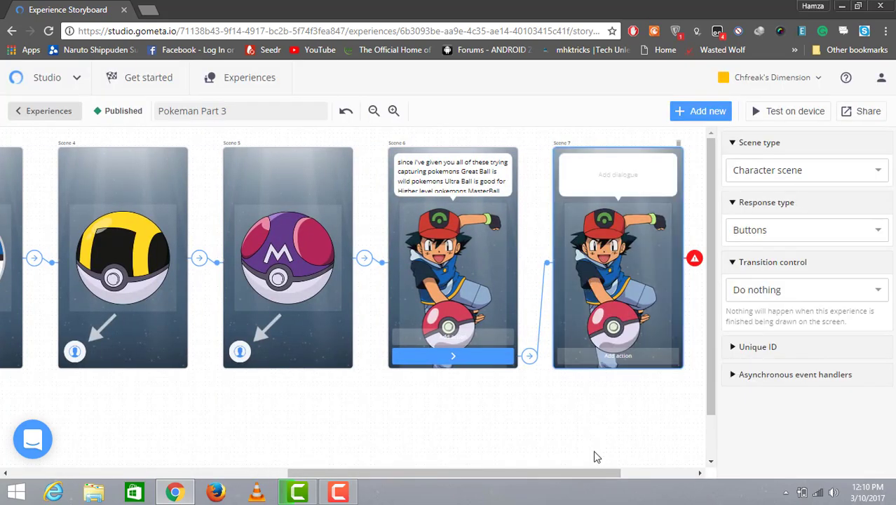
pyautogui.moveTo(598, 475); pyautogui.dragTo(619, 475)
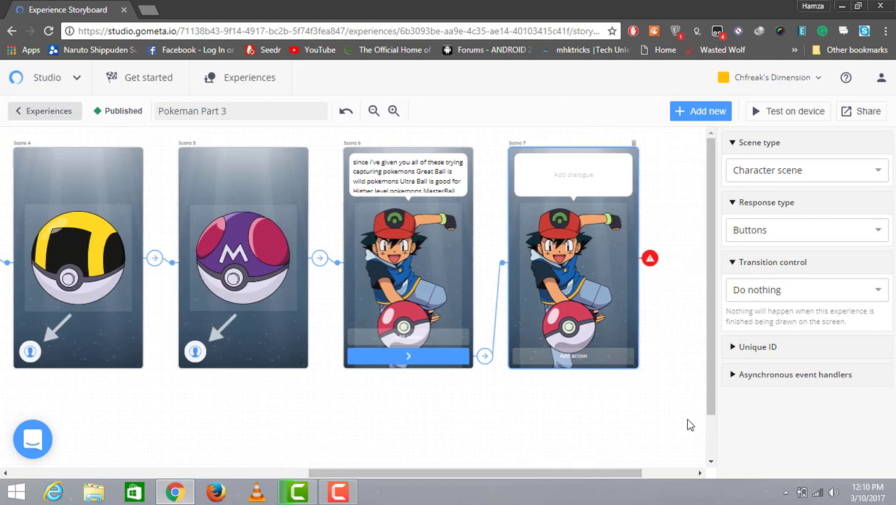
pyautogui.click(594, 230)
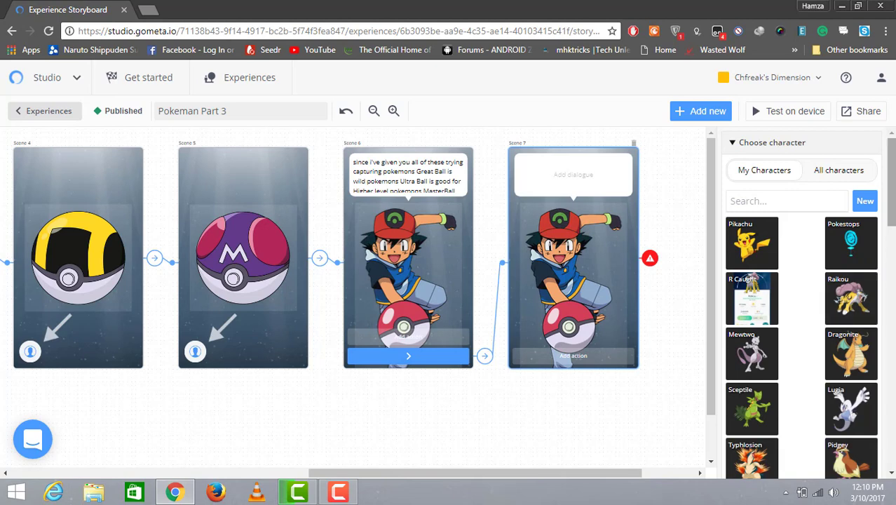
pyautogui.scroll(-2, 802, 316)
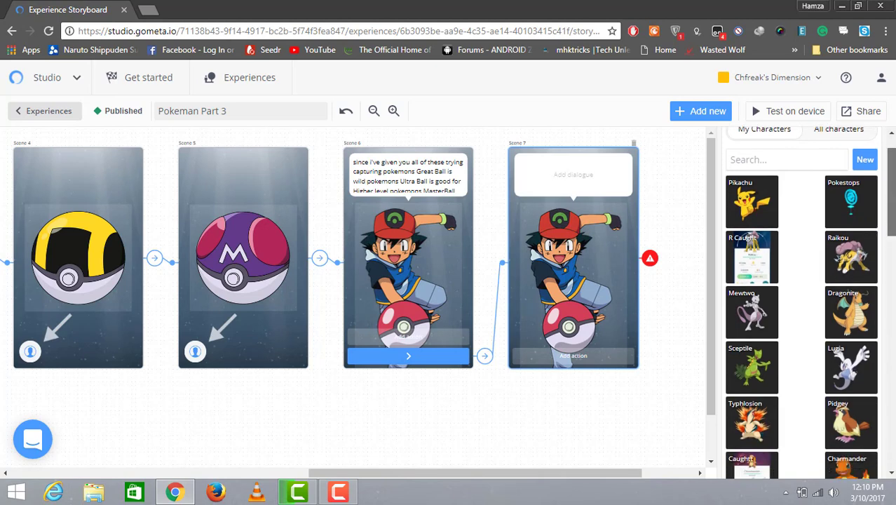
pyautogui.scroll(1, 779, 354)
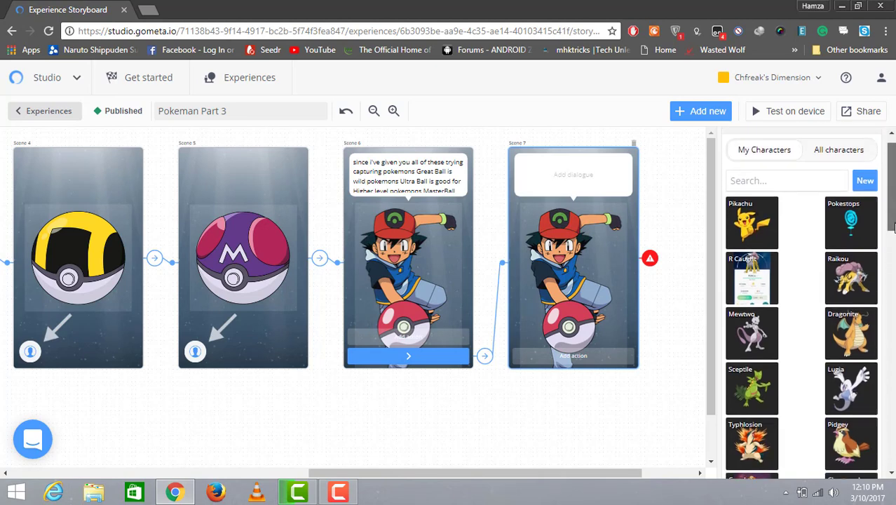
pyautogui.click(738, 395)
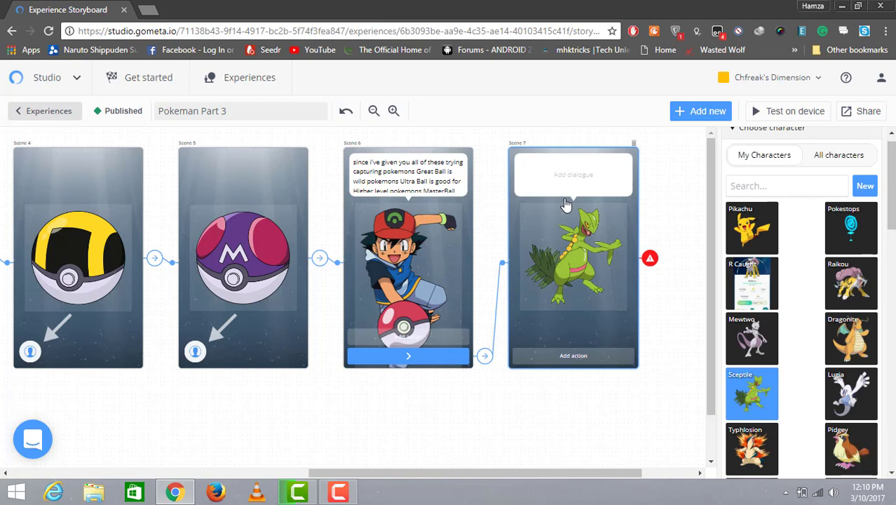
# Step: Write "A sceptile has appeared Try catching him with great ball" in Scene 7's dialogue
pyautogui.click(560, 186)
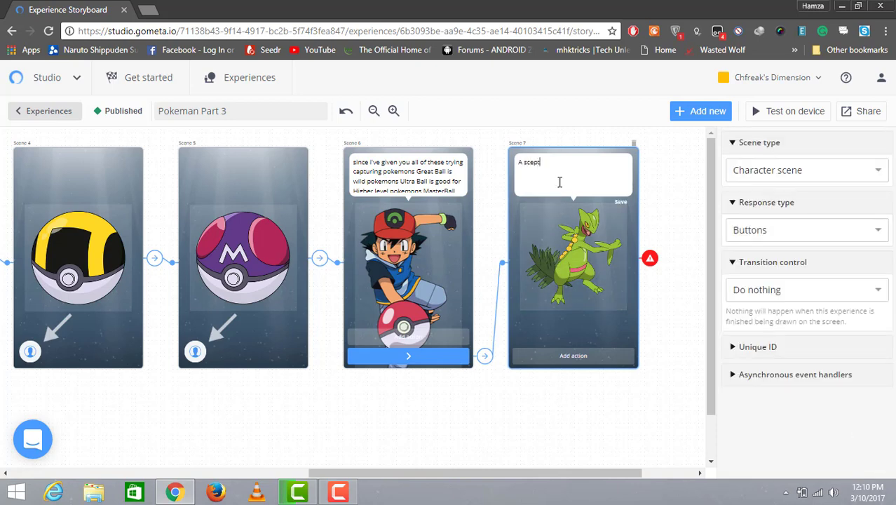
pyautogui.write('A sceptile ha')
pyautogui.write('s appeared ')
pyautogui.write('Try catching him wi')
pyautogui.write('th great ba')
pyautogui.write('ll')
# Step: Add an action button to Scene 7 that transitions to a new Request item scene
pyautogui.click(593, 356)
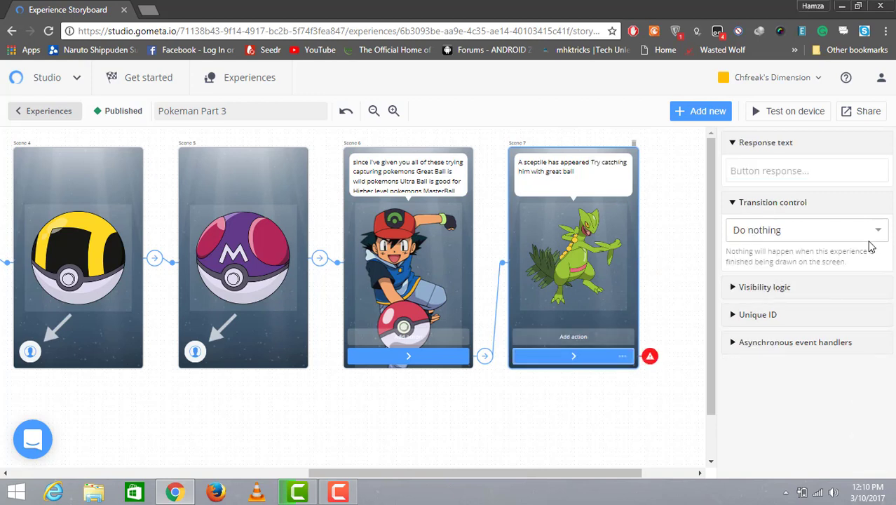
pyautogui.click(874, 239)
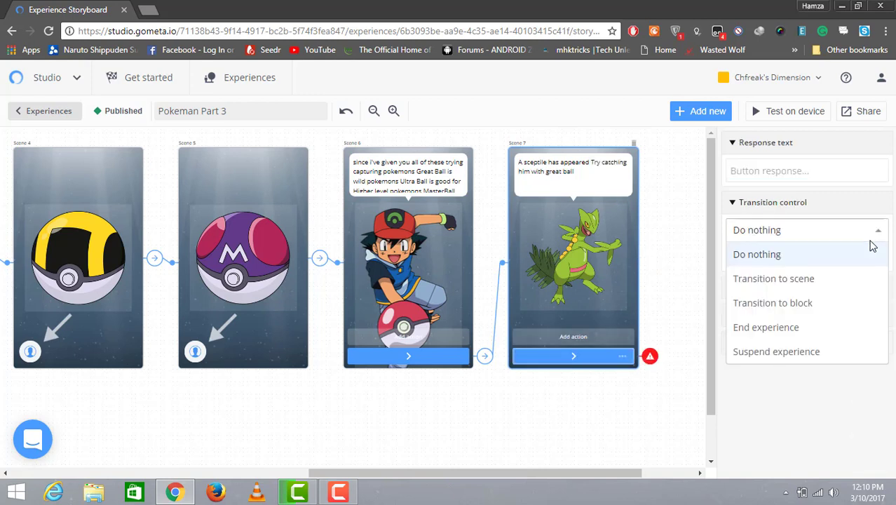
pyautogui.click(845, 284)
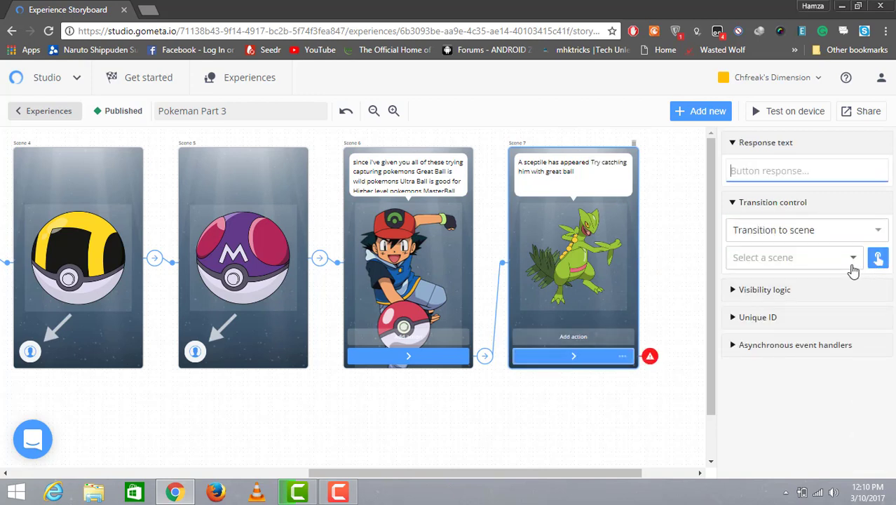
pyautogui.click(851, 265)
pyautogui.click(802, 293)
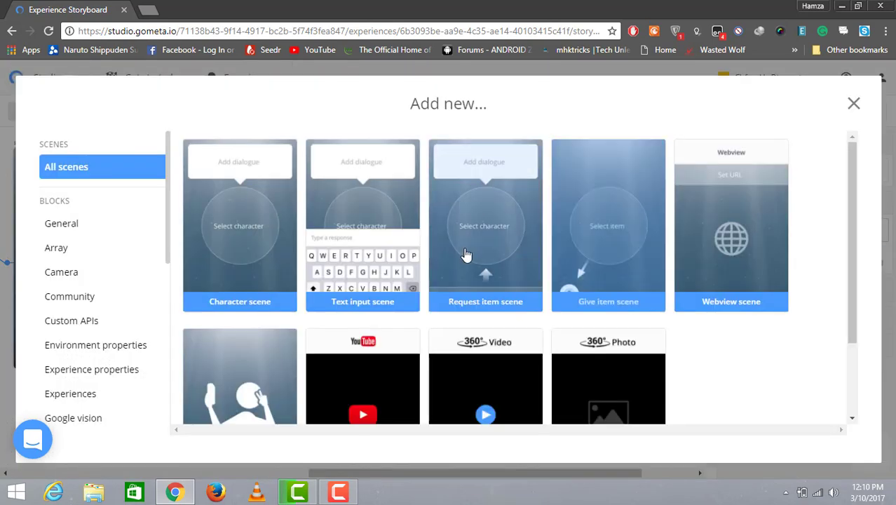
pyautogui.click(474, 241)
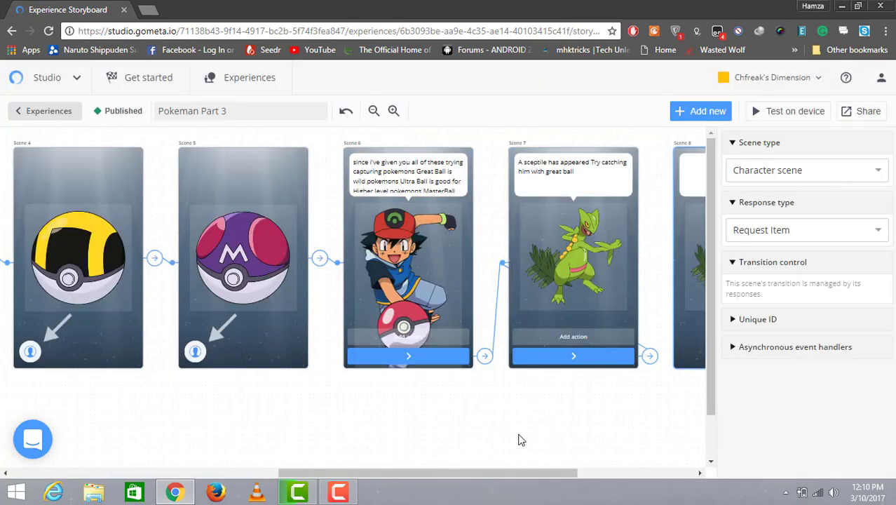
# Step: Set the requested item of Scene 8 to Great Ball
pyautogui.moveTo(517, 468); pyautogui.dragTo(608, 472)
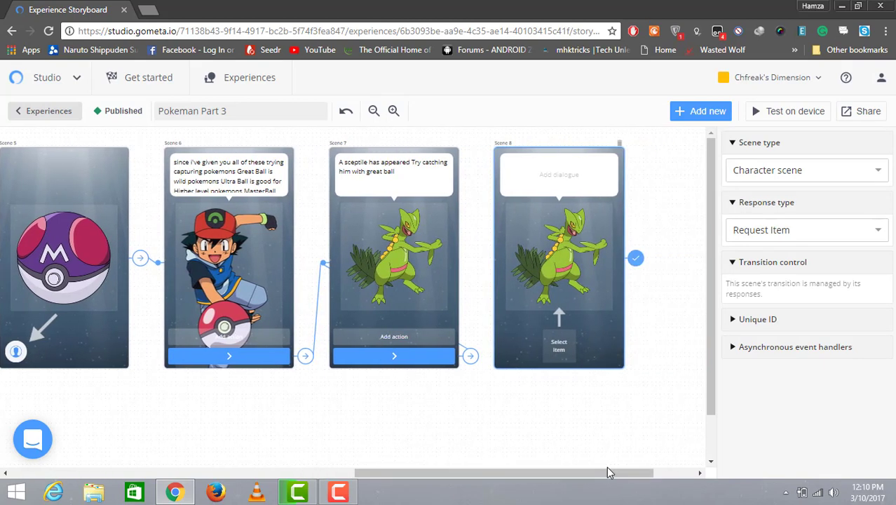
pyautogui.click(474, 359)
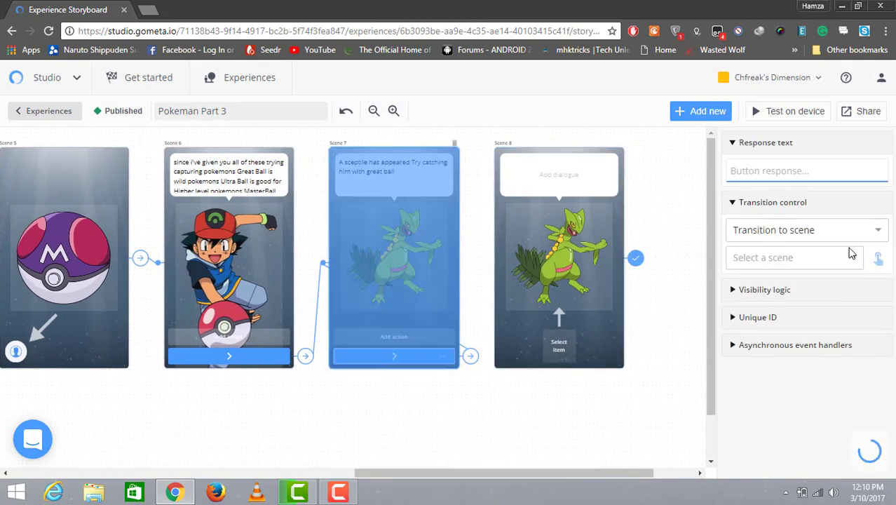
pyautogui.click(604, 277)
pyautogui.click(551, 187)
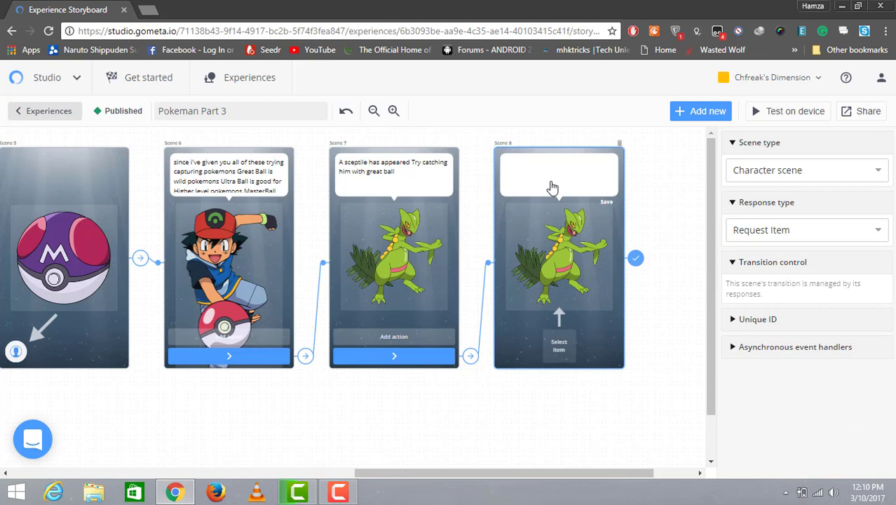
pyautogui.click(561, 345)
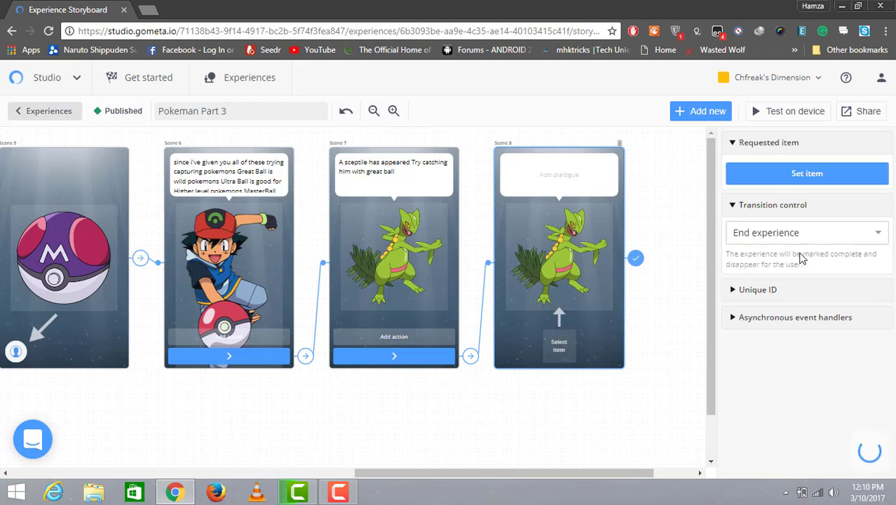
pyautogui.click(872, 233)
pyautogui.click(869, 234)
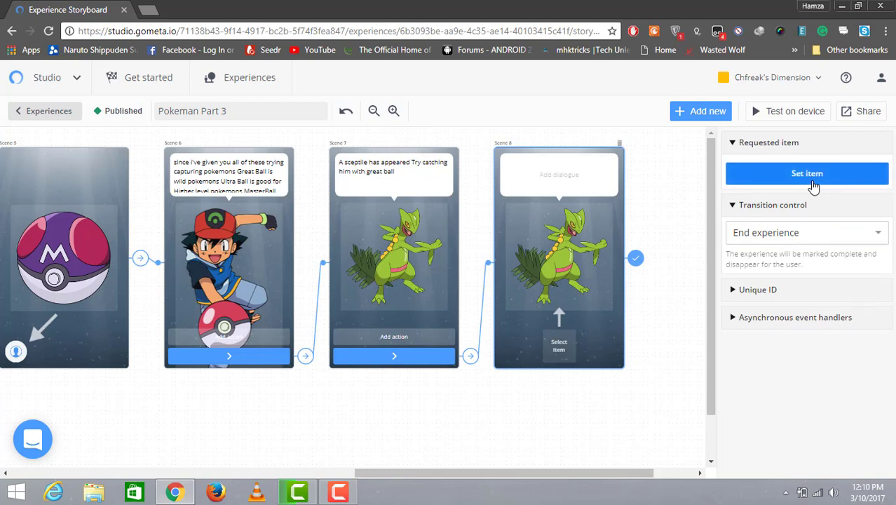
pyautogui.click(814, 184)
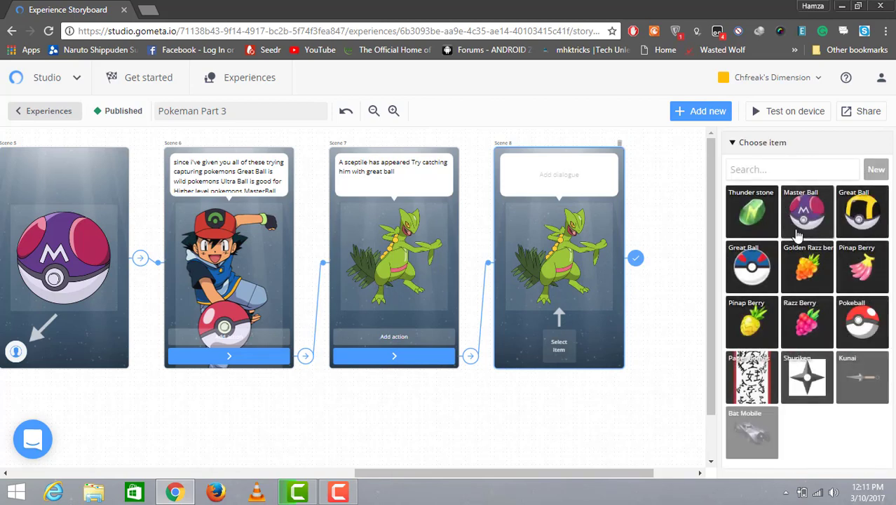
pyautogui.click(752, 266)
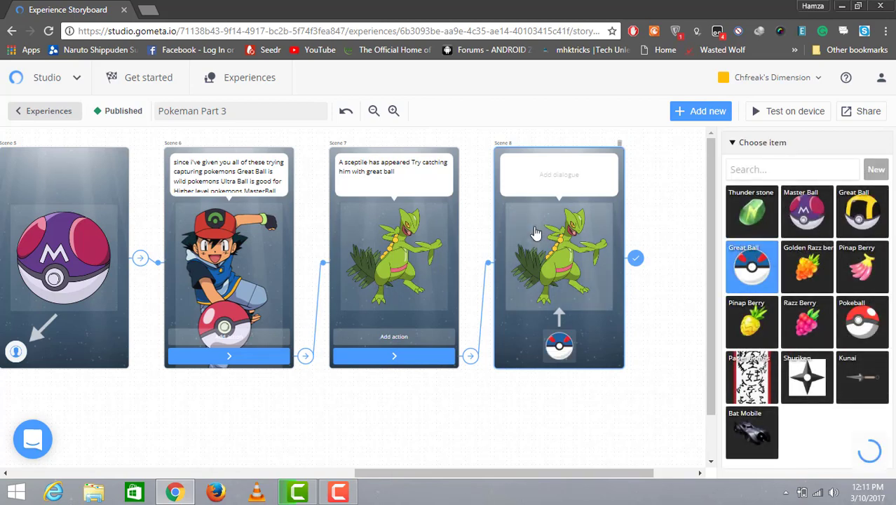
# Step: Write "Throw this great ball to capture this sceptile" in Scene 8's dialogue
pyautogui.click(546, 190)
pyautogui.write('T')
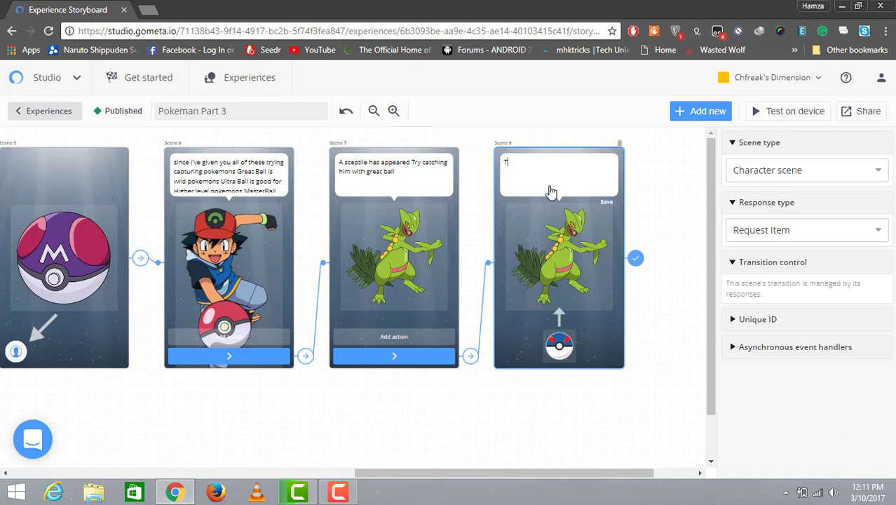
pyautogui.write('hrow this great ball to capture him')
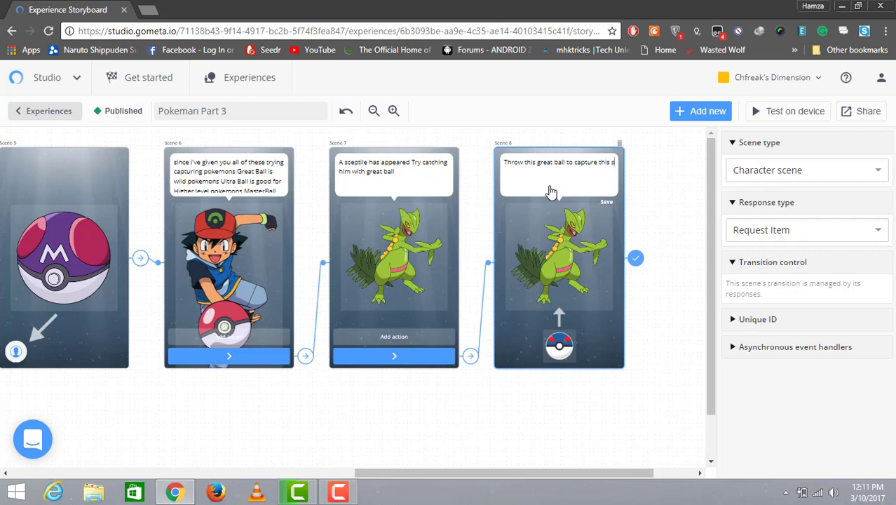
pyautogui.write('ceptile')
# Step: Set Scene 8's transition to go to a block and add a new Simple probability block
pyautogui.click(636, 266)
pyautogui.click(807, 242)
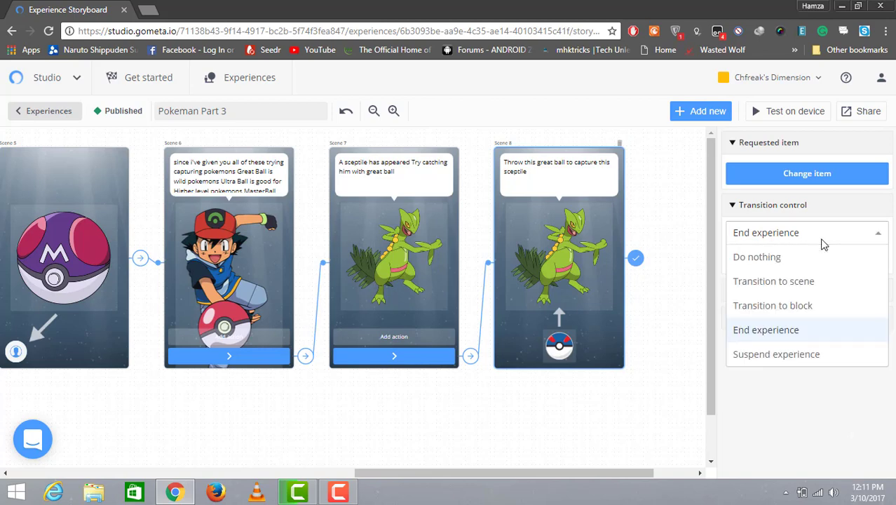
pyautogui.click(814, 279)
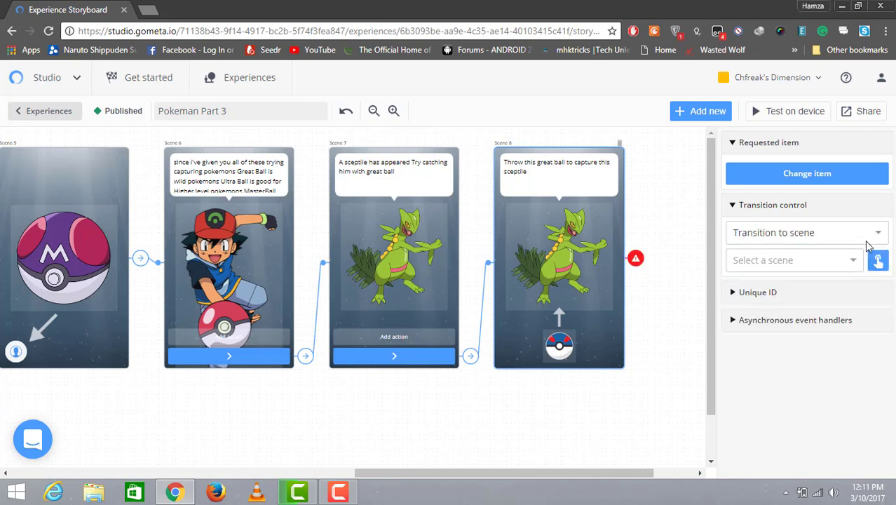
pyautogui.click(867, 240)
pyautogui.click(814, 314)
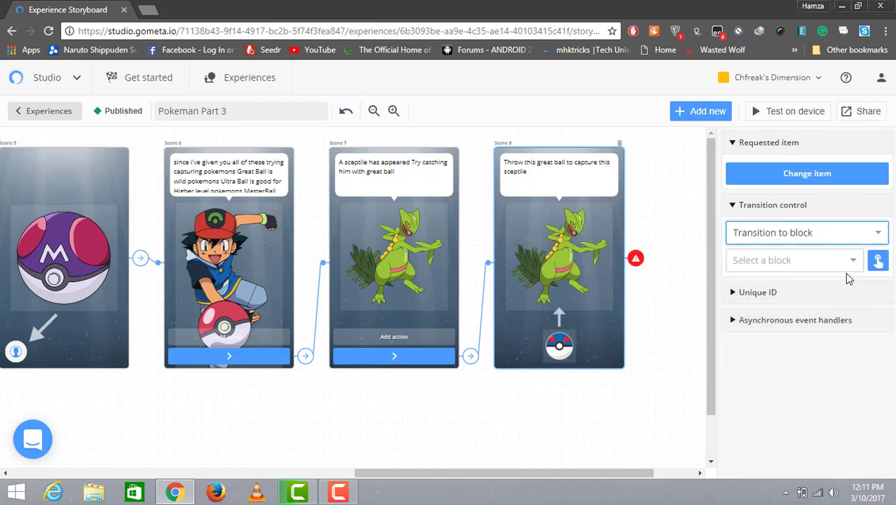
pyautogui.click(848, 275)
pyautogui.click(816, 285)
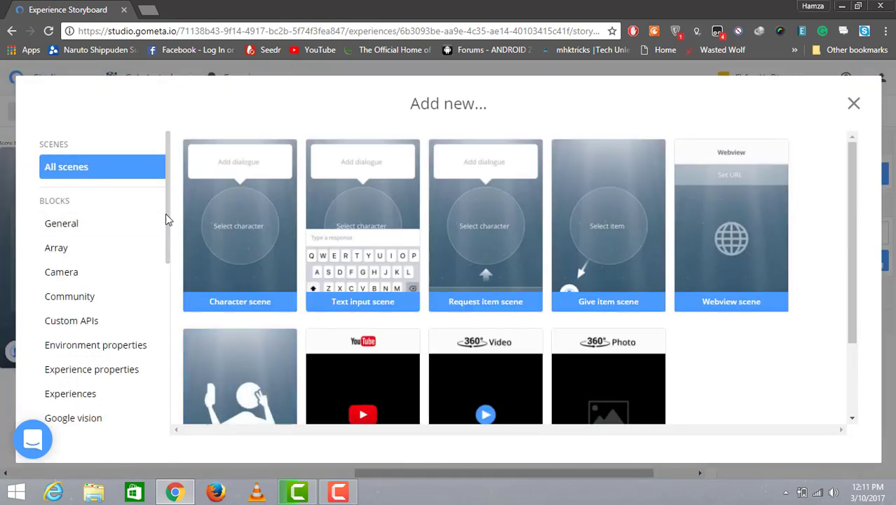
pyautogui.scroll(-5, 168, 274)
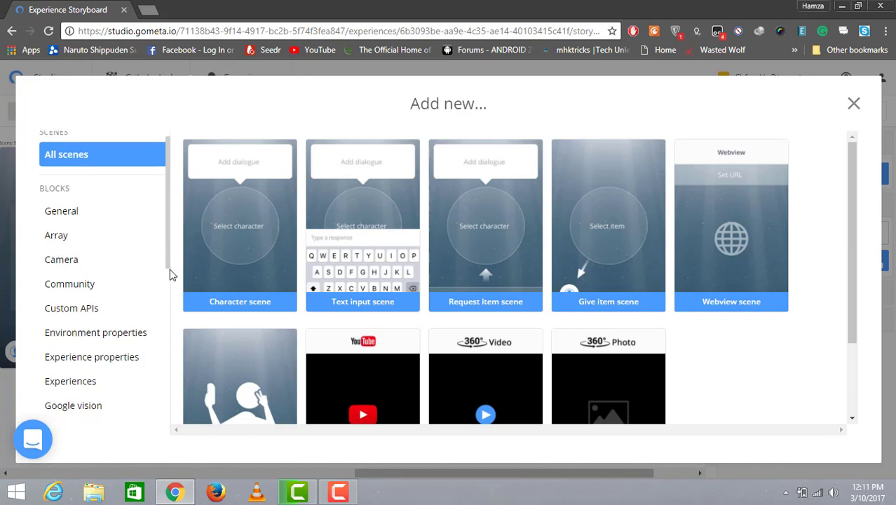
pyautogui.scroll(-1, 160, 364)
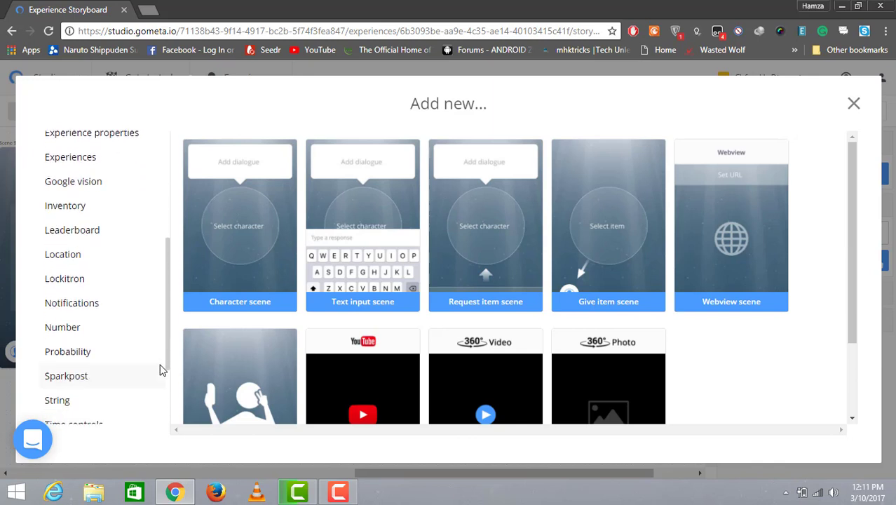
pyautogui.click(76, 355)
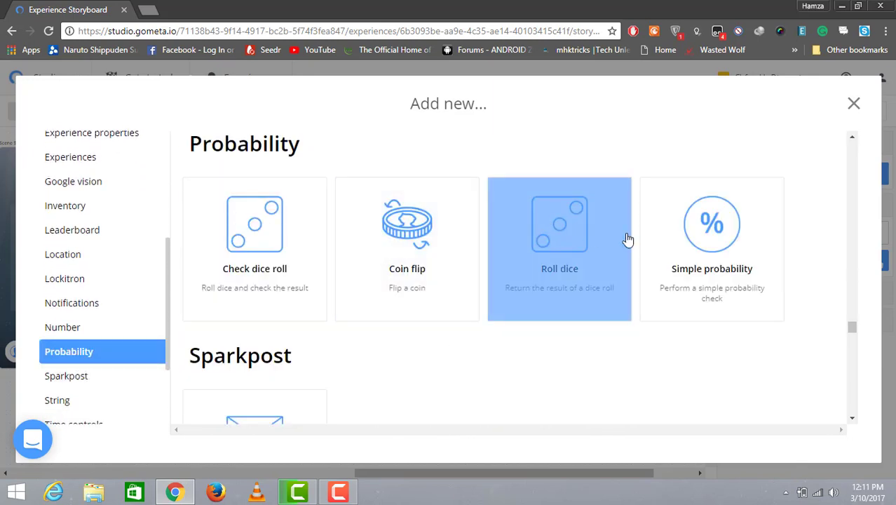
pyautogui.click(687, 312)
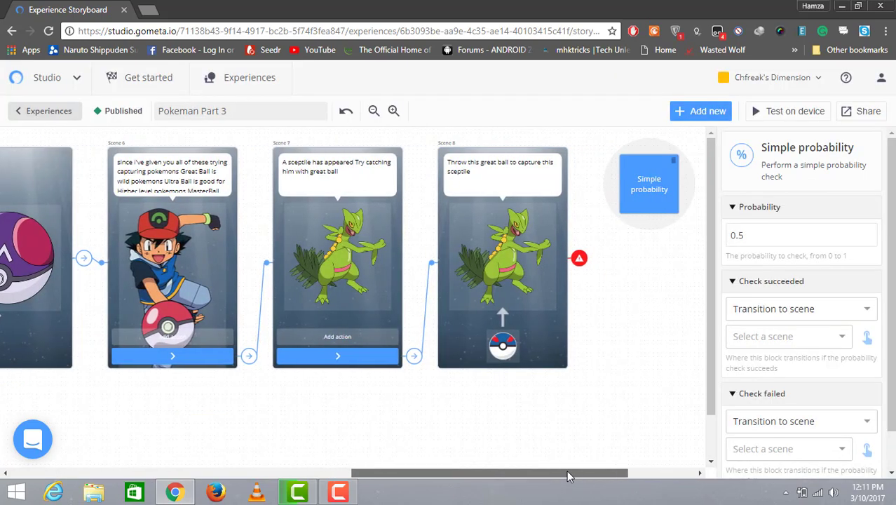
# Step: Link Scene 8's transition to the Simple probability block
pyautogui.click(503, 261)
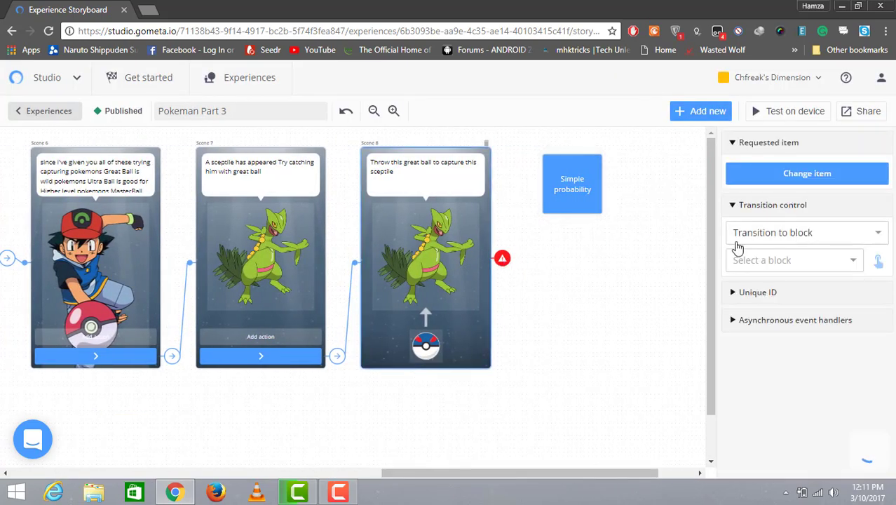
pyautogui.click(877, 261)
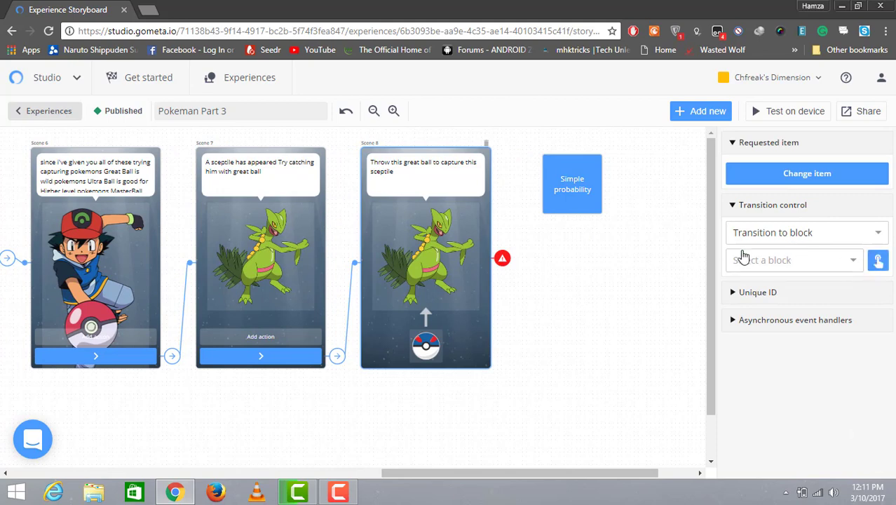
pyautogui.click(587, 202)
pyautogui.click(577, 214)
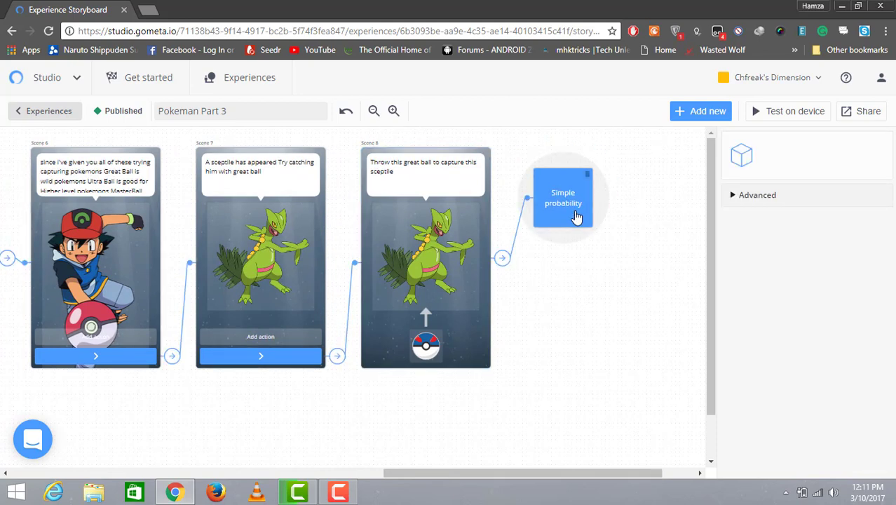
# Step: Set the Simple probability block's probability to 0.4
pyautogui.click(778, 235)
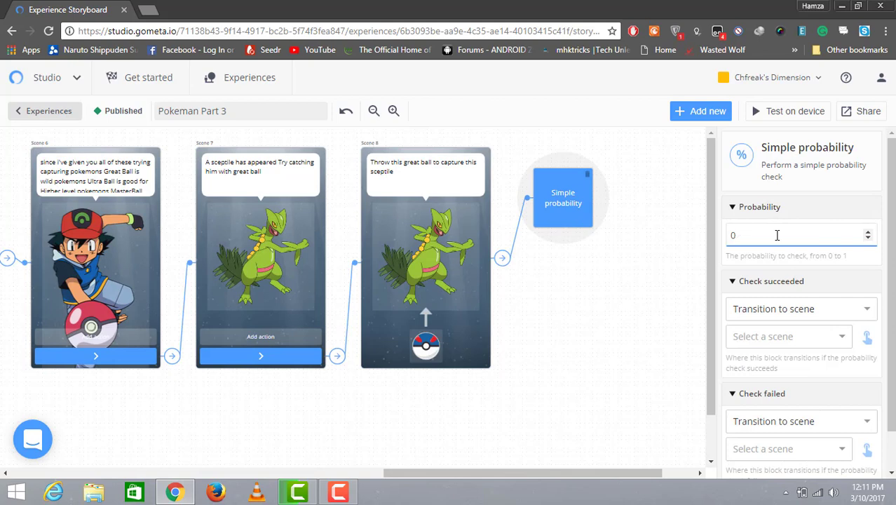
pyautogui.write('0')
pyautogui.scroll(-1, 806, 273)
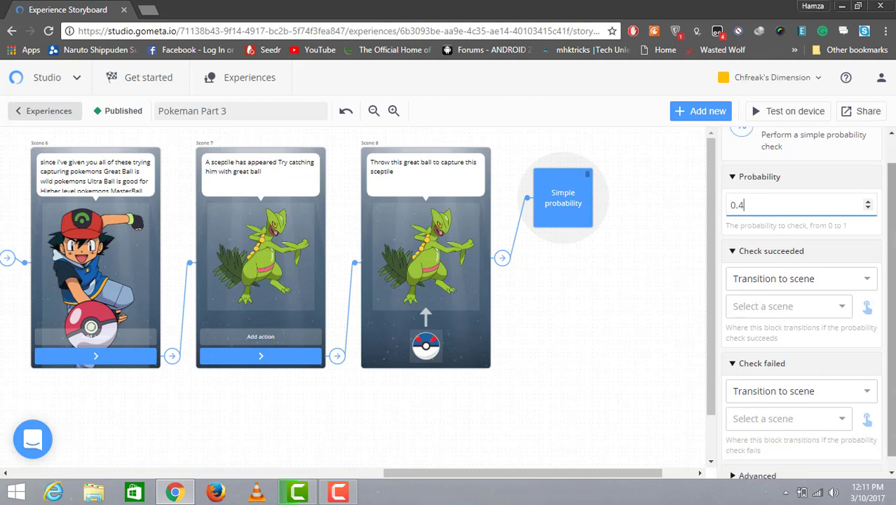
# Step: Send the probability block's success branch to a new character scene and place that scene to the right of the block
pyautogui.click(871, 311)
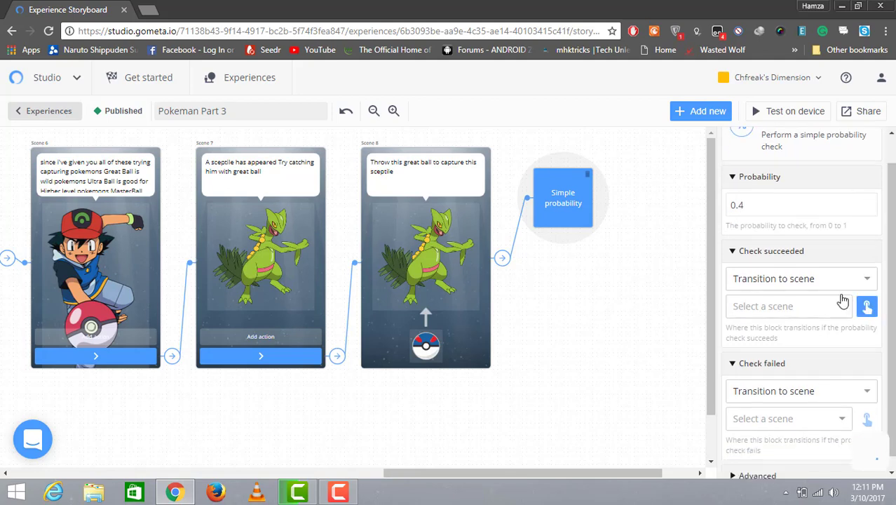
pyautogui.click(842, 309)
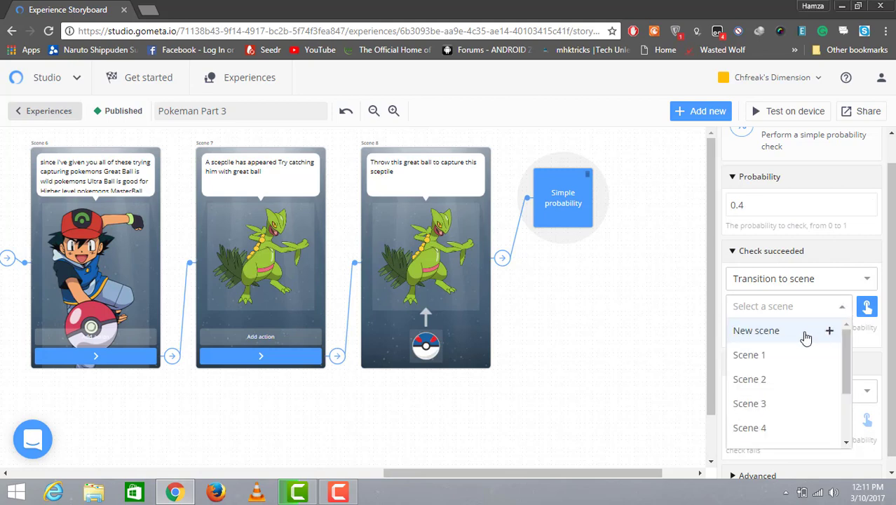
pyautogui.click(806, 331)
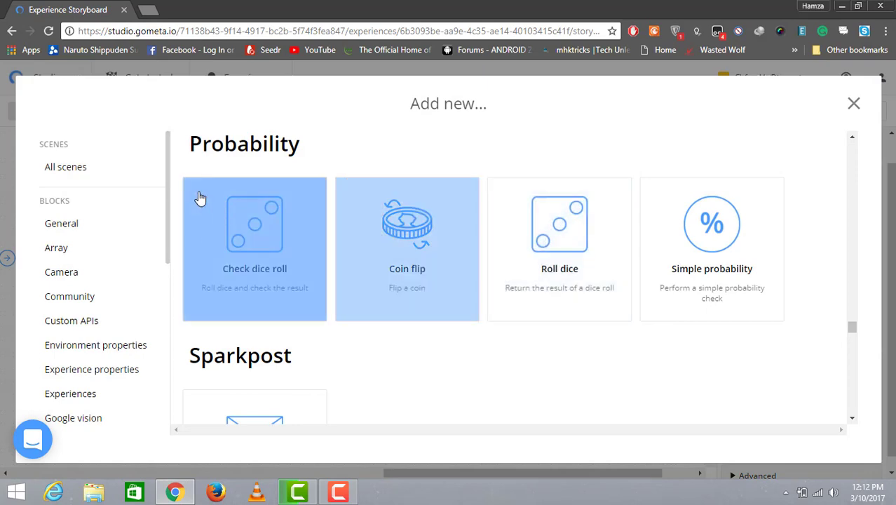
pyautogui.click(91, 166)
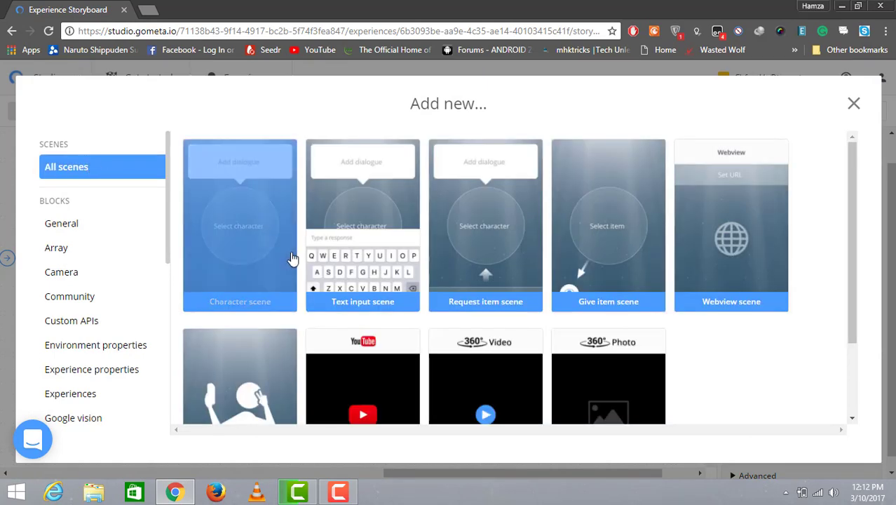
pyautogui.click(251, 249)
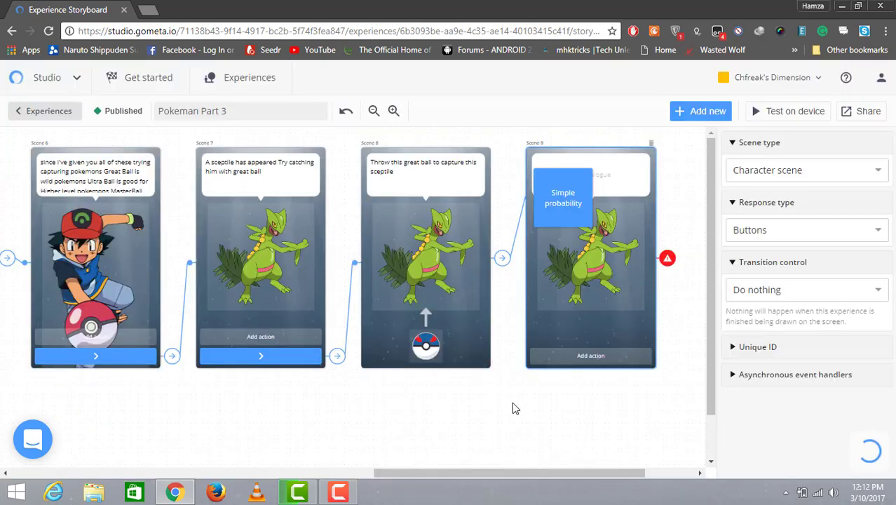
pyautogui.moveTo(519, 478); pyautogui.dragTo(565, 468)
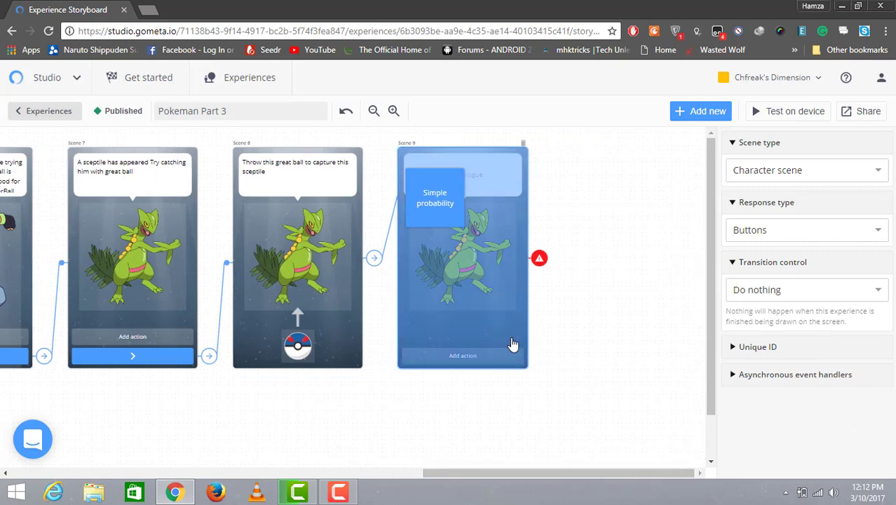
pyautogui.moveTo(512, 344); pyautogui.dragTo(583, 341)
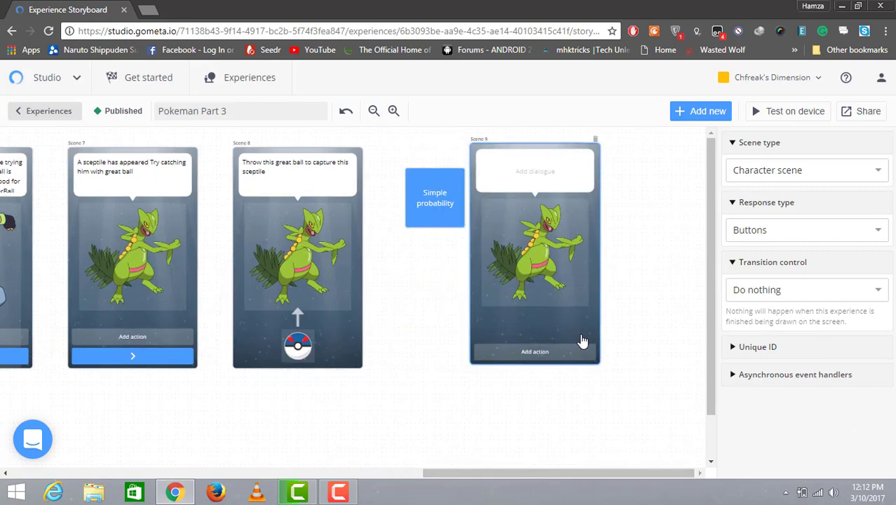
# Step: Send the Simple probability block's failed branch to another new character scene
pyautogui.click(421, 226)
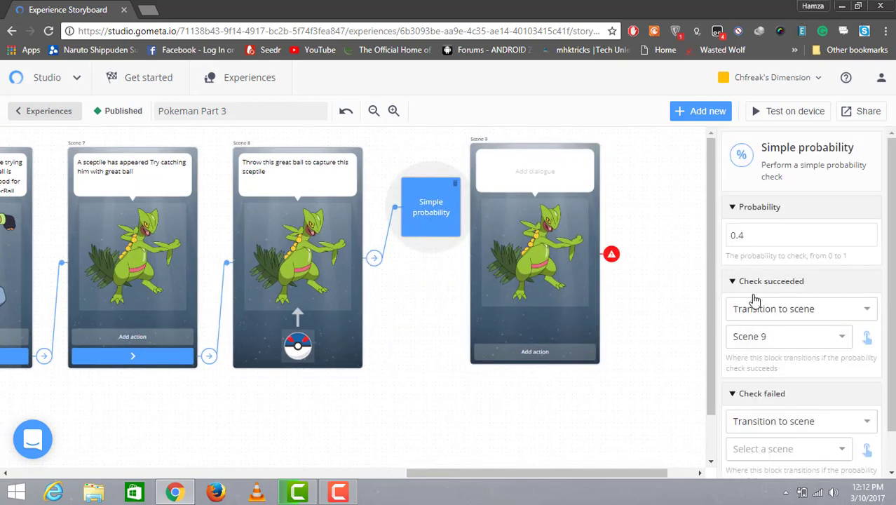
pyautogui.click(870, 456)
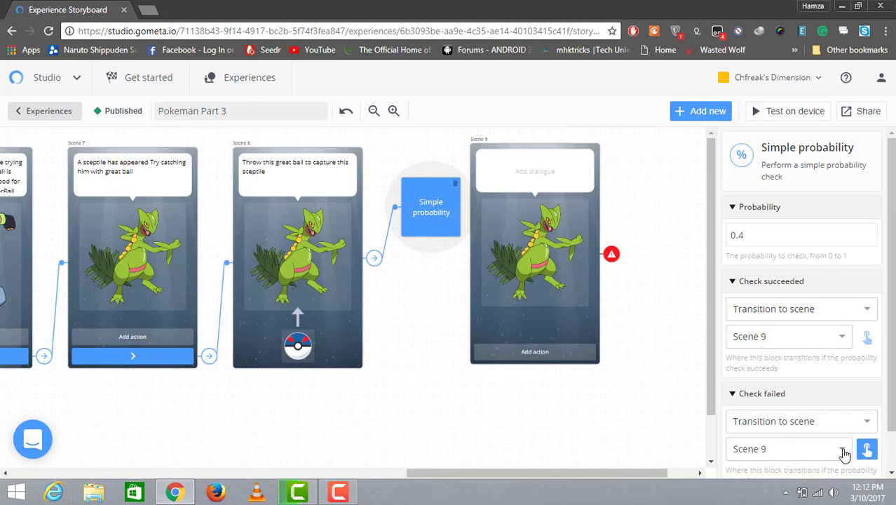
pyautogui.click(843, 453)
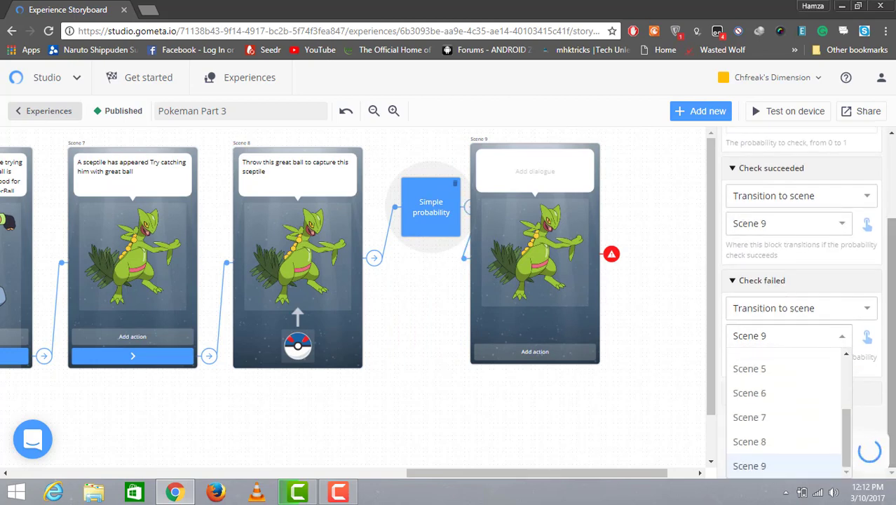
pyautogui.moveTo(842, 456); pyautogui.dragTo(831, 380)
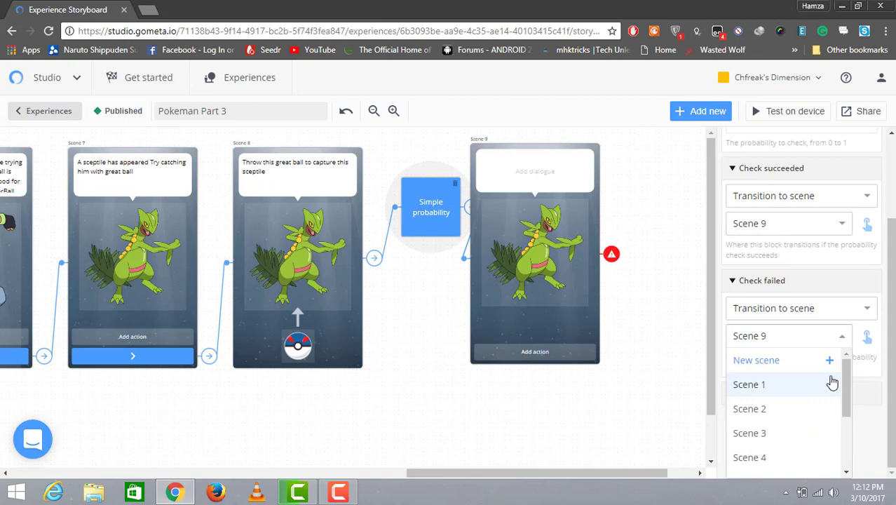
pyautogui.click(773, 361)
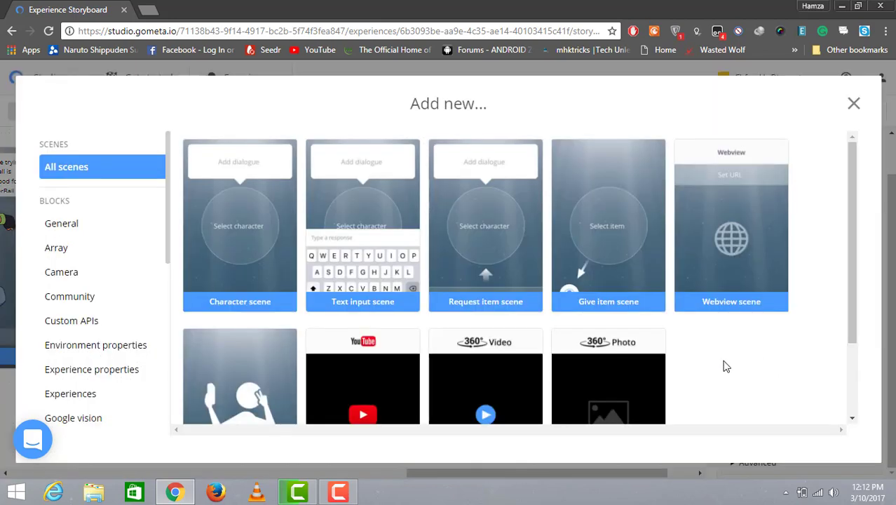
pyautogui.click(260, 260)
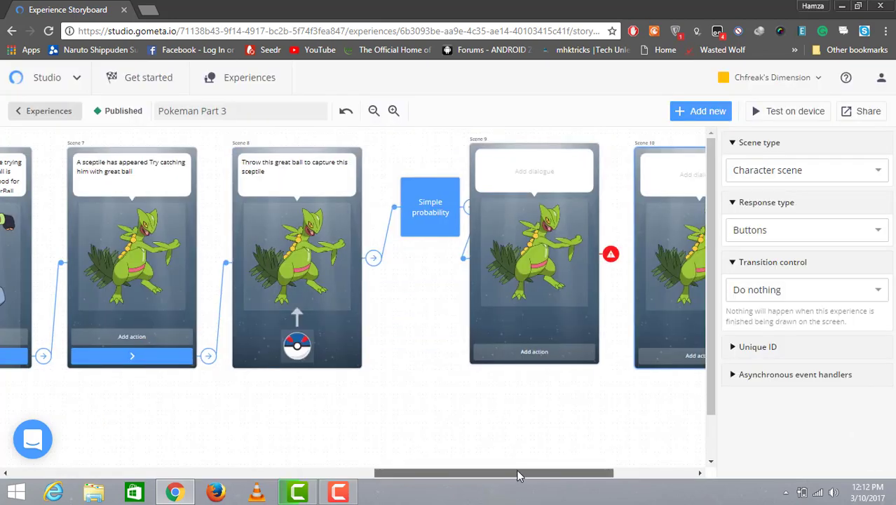
# Step: Arrange Scene 10 below the Simple probability block and Scene 9 to its right
pyautogui.moveTo(517, 470); pyautogui.dragTo(544, 470)
pyautogui.moveTo(607, 289); pyautogui.dragTo(323, 447)
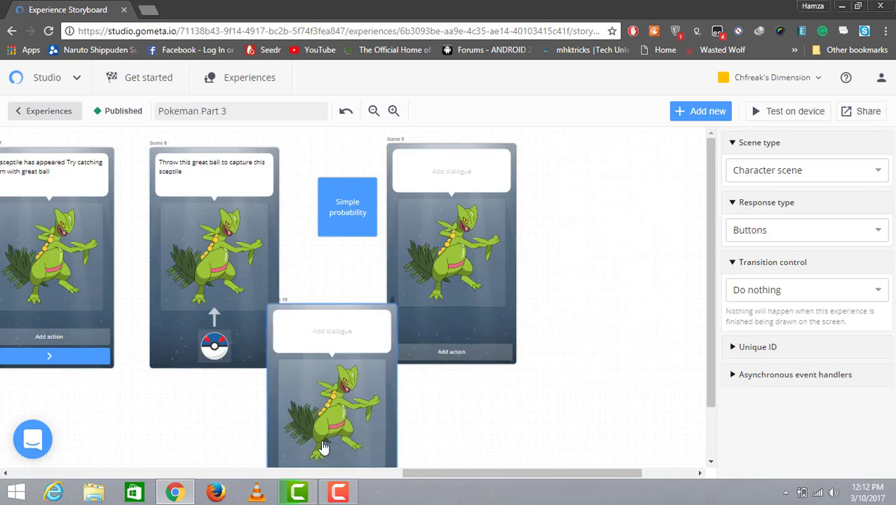
pyautogui.moveTo(520, 272); pyautogui.dragTo(598, 276)
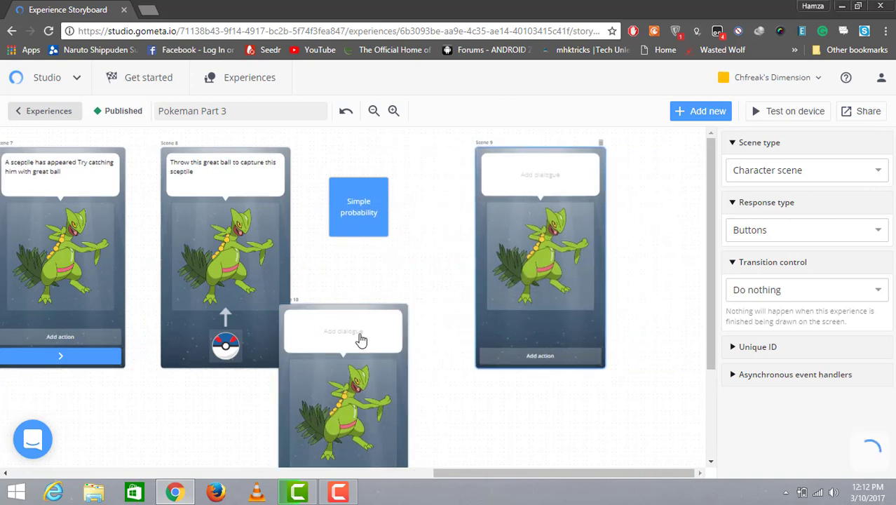
pyautogui.moveTo(361, 340); pyautogui.dragTo(396, 284)
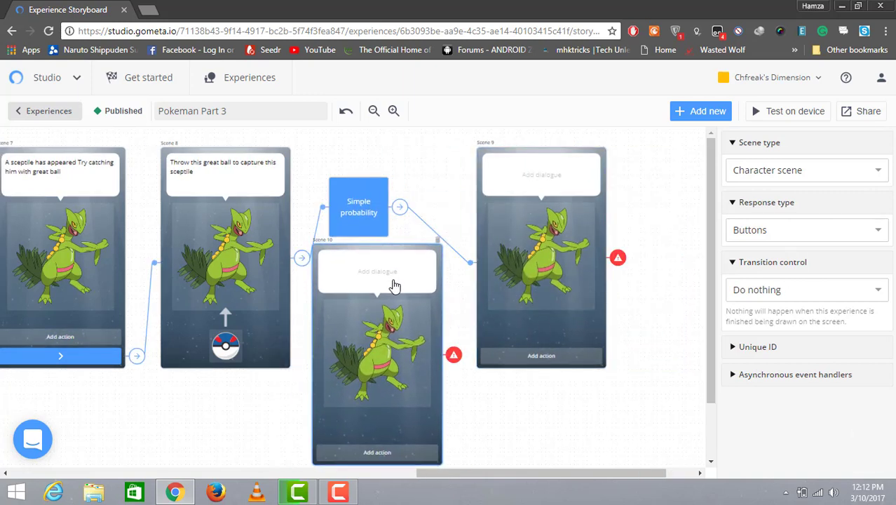
# Step: Write "Septile broke free" in Scene 10's dialogue and add a "Try Again" button response
pyautogui.click(387, 281)
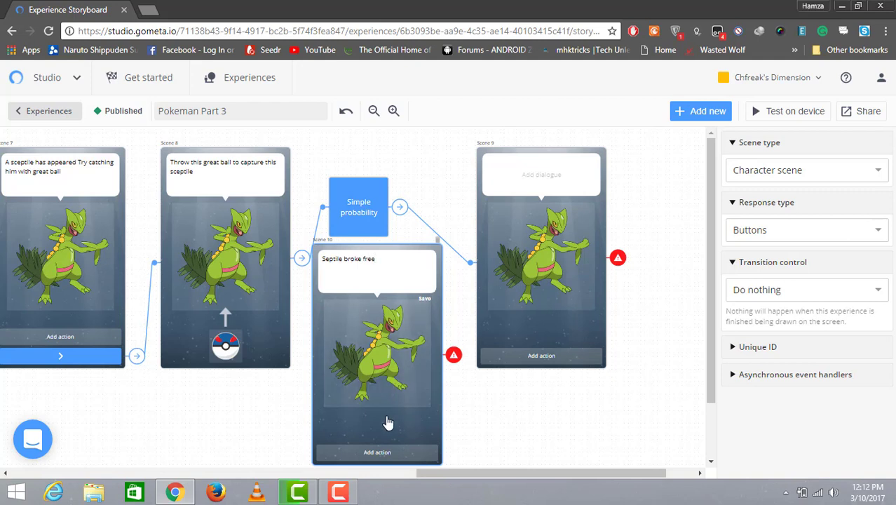
pyautogui.click(377, 452)
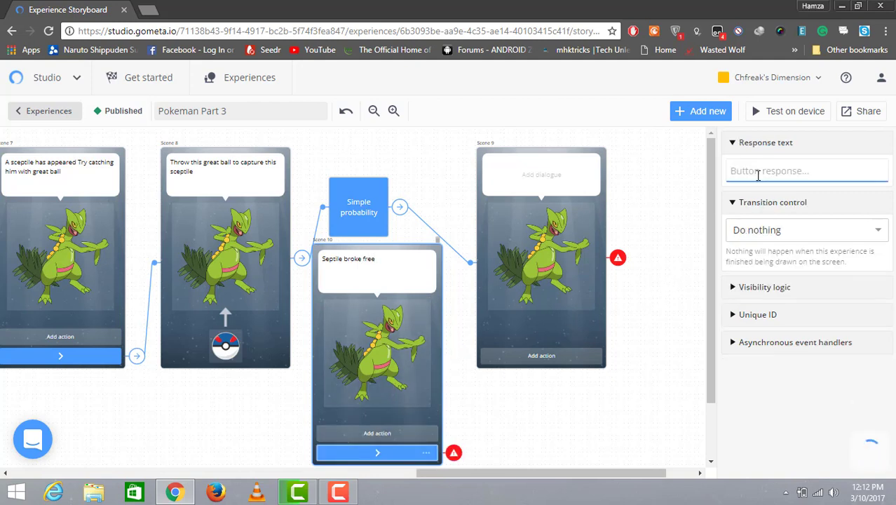
pyautogui.write('Try A')
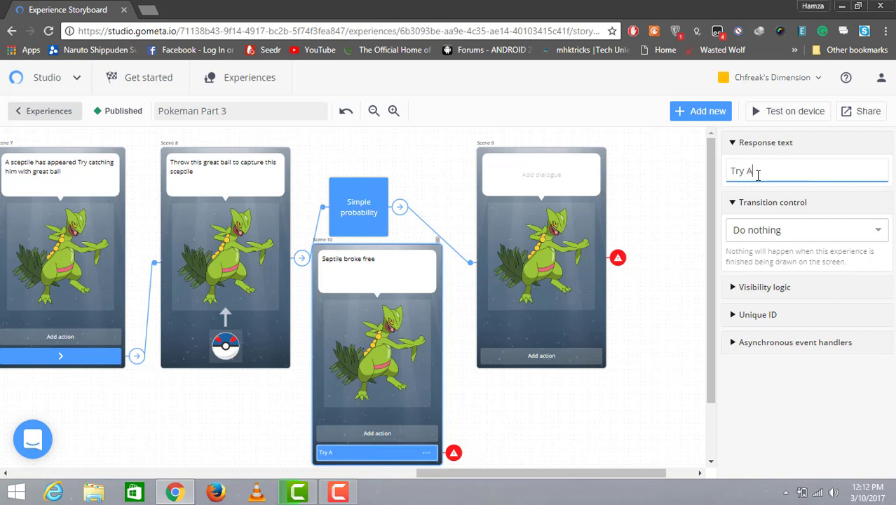
pyautogui.write('gain')
# Step: Make Scene 10's Try Again button transition back to Scene 7
pyautogui.click(410, 261)
pyautogui.click(456, 456)
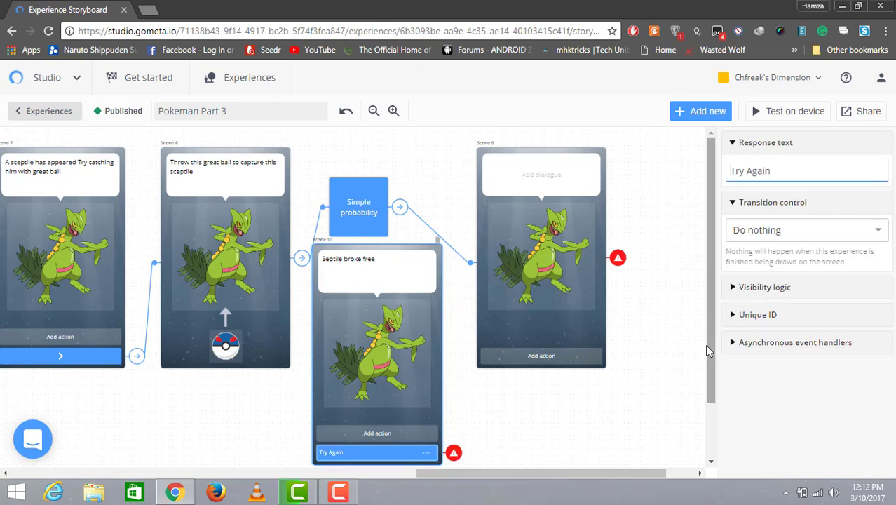
pyautogui.click(871, 239)
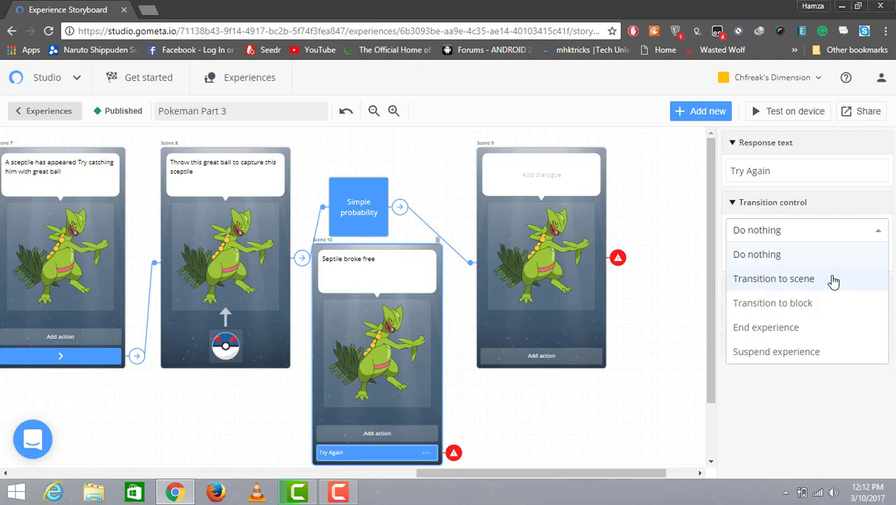
pyautogui.click(832, 279)
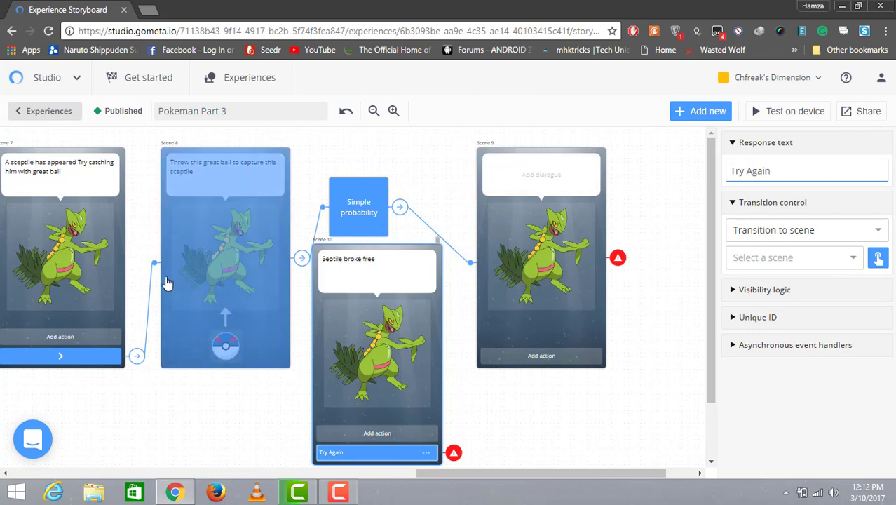
pyautogui.click(90, 268)
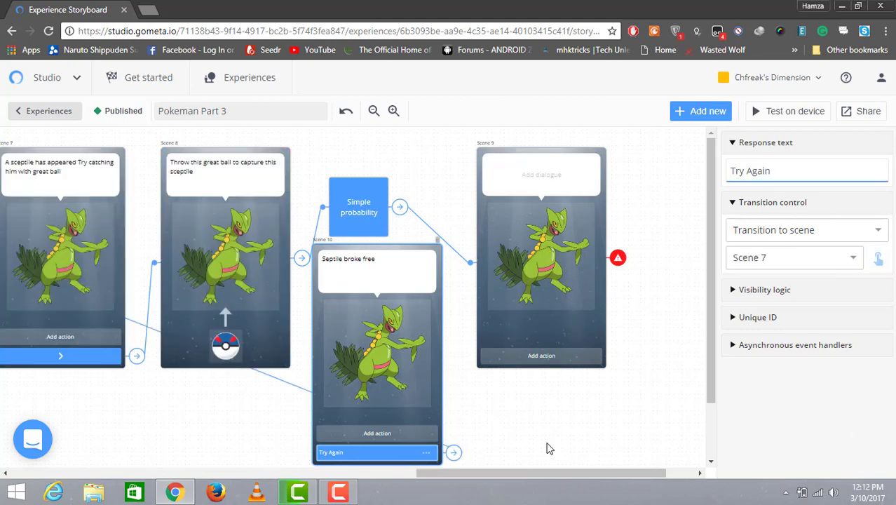
# Step: Search the characters for ash and set Ash as Scene 9's character
pyautogui.click(537, 181)
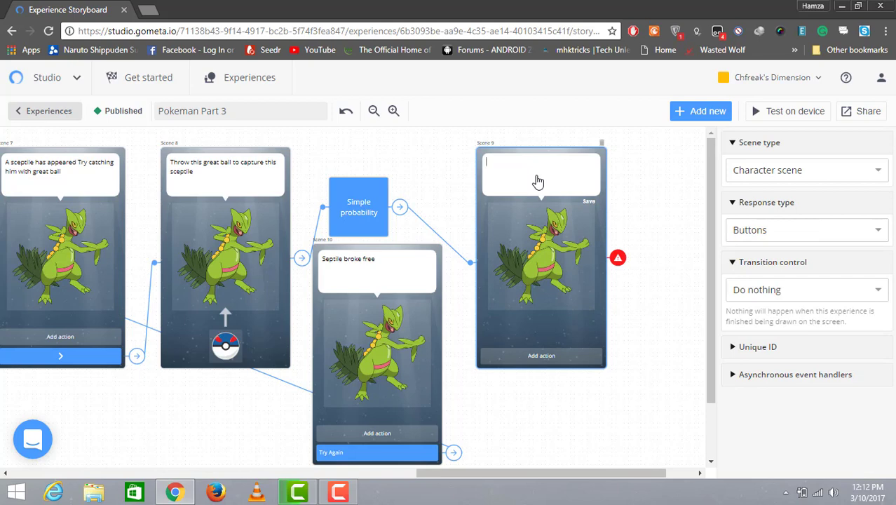
pyautogui.click(540, 236)
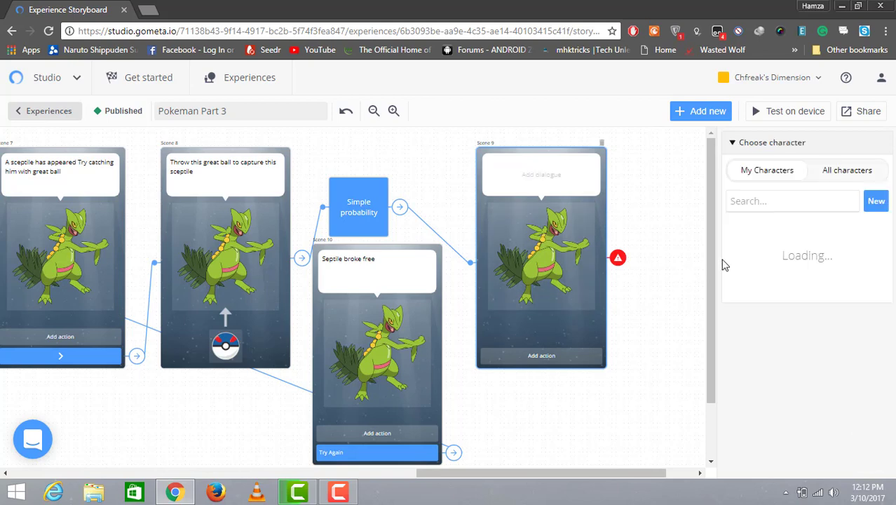
pyautogui.click(756, 201)
pyautogui.write('a')
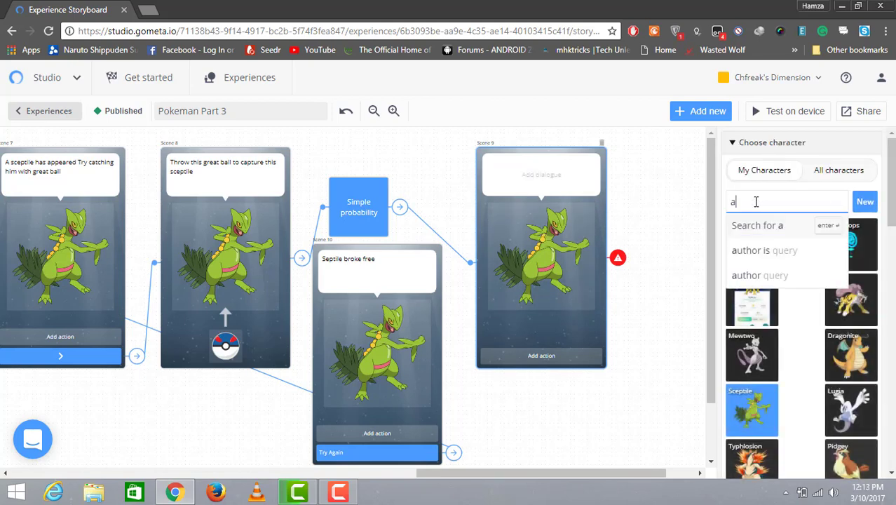
pyautogui.write('sh')
pyautogui.press('Return')
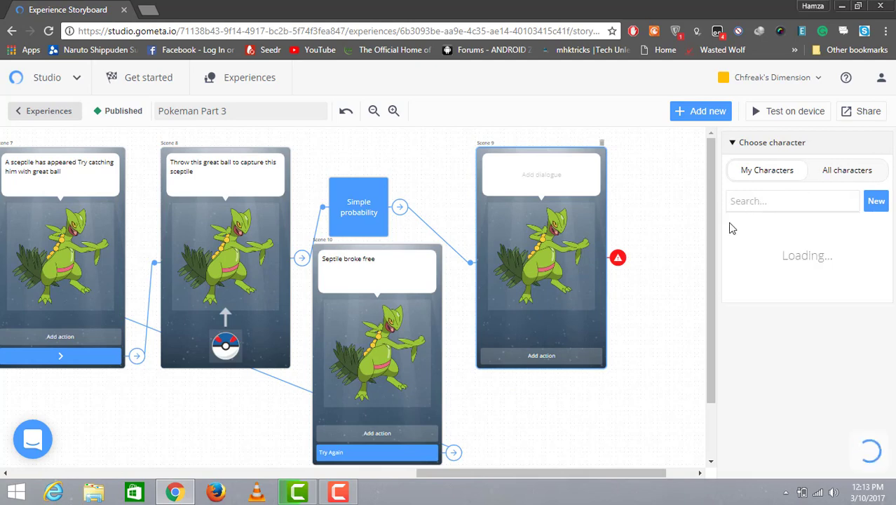
pyautogui.click(752, 242)
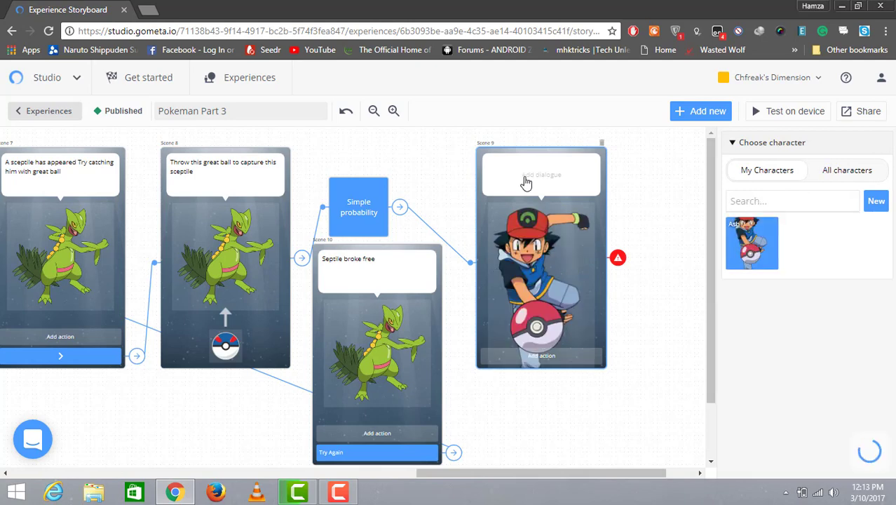
# Step: Write "So the wild sceptile hs been captured" in Scene 9's dialogue
pyautogui.click(526, 182)
pyautogui.write('So the wild sceptile hs bee')
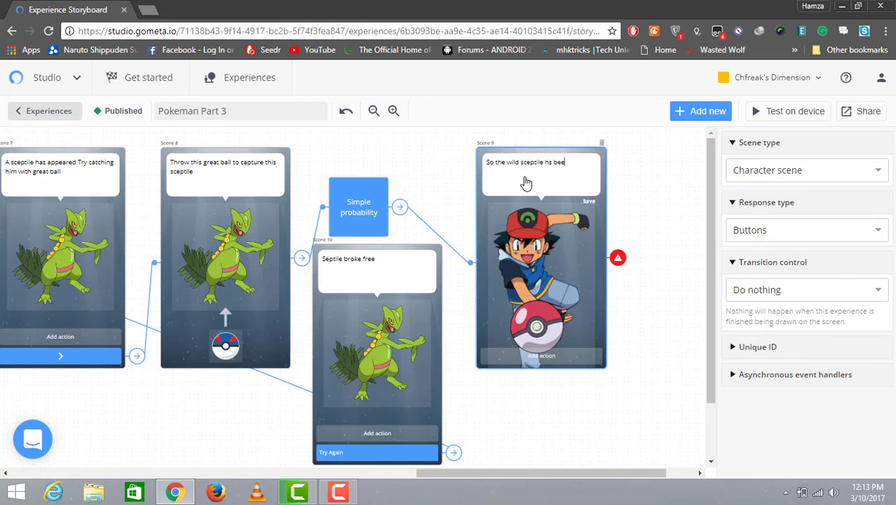
pyautogui.write('n captured')
# Step: Add a button to Scene 9 that transitions to a new Request item scene
pyautogui.click(560, 355)
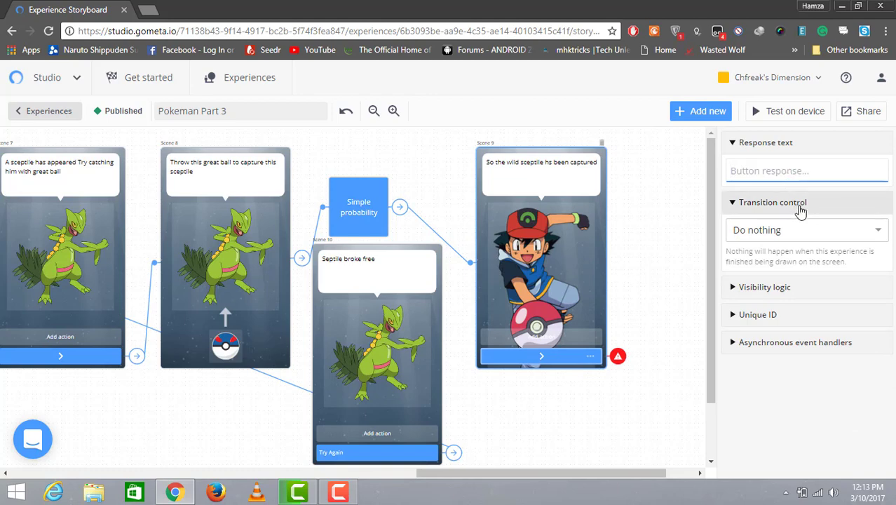
pyautogui.click(809, 231)
pyautogui.click(804, 279)
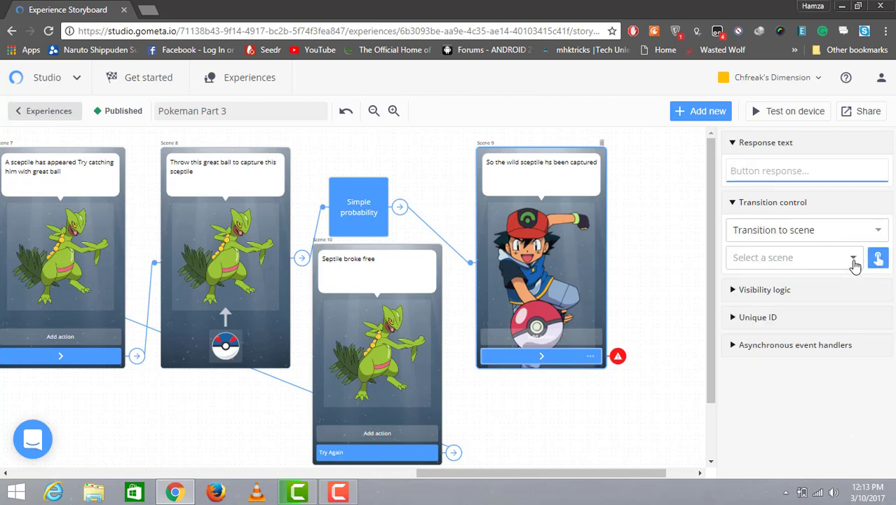
pyautogui.click(854, 261)
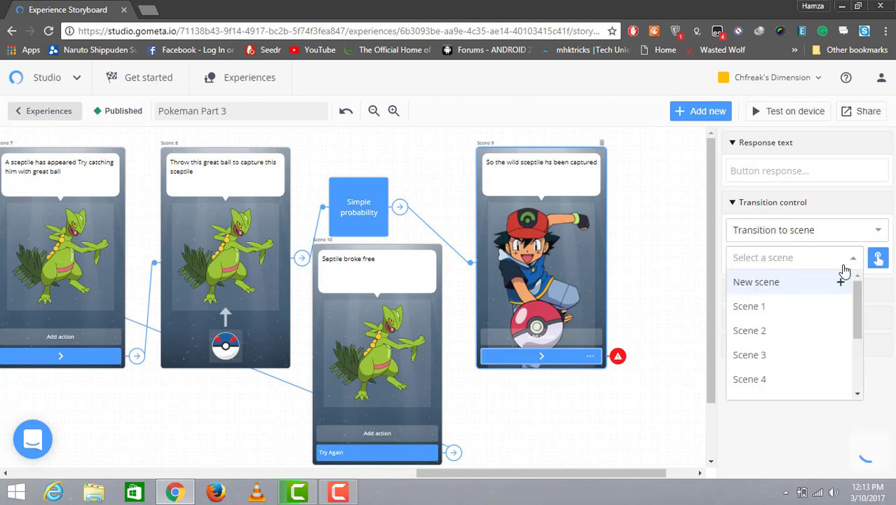
pyautogui.click(800, 295)
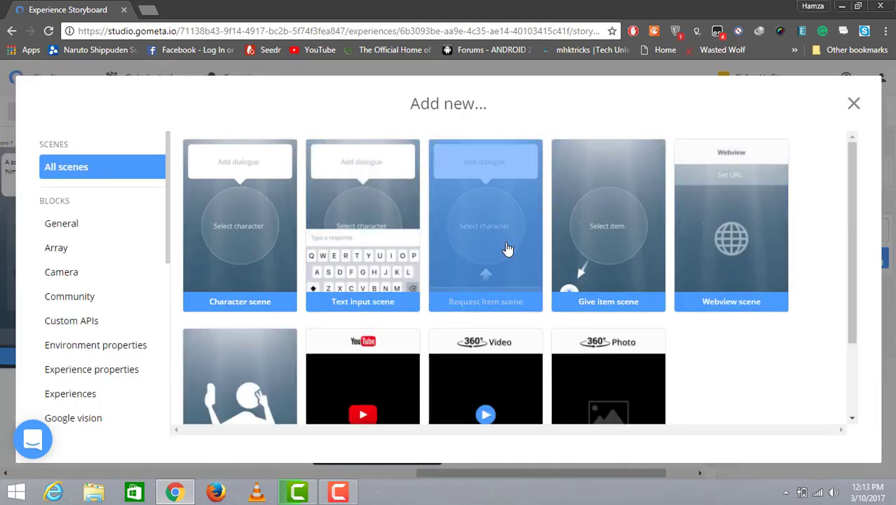
pyautogui.click(508, 249)
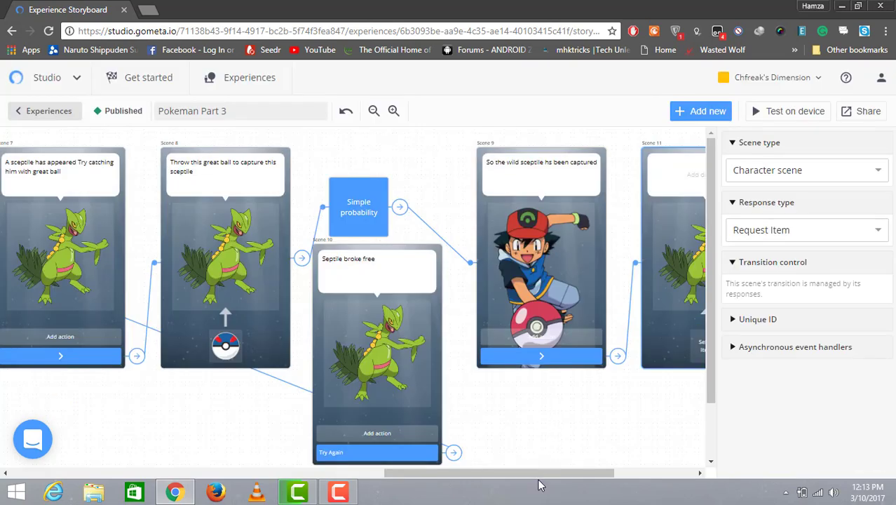
pyautogui.moveTo(554, 475); pyautogui.dragTo(603, 473)
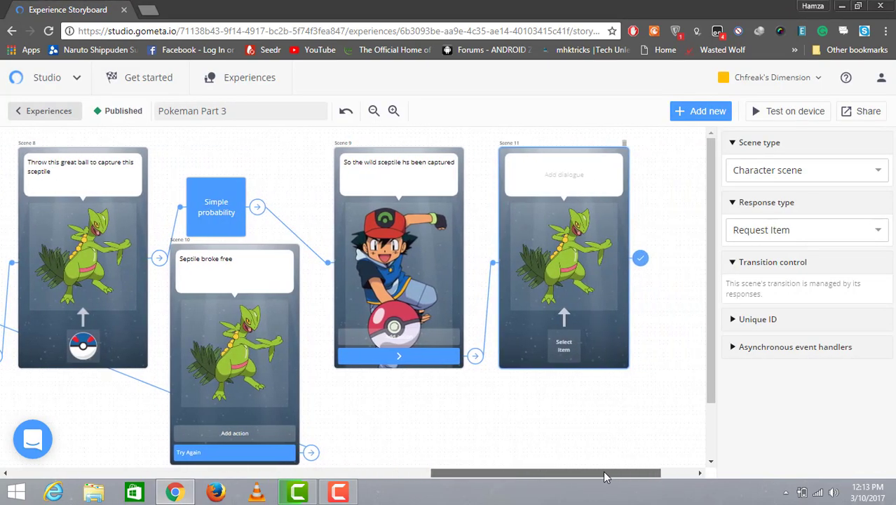
# Step: Extend Scene 9's dialogue with "Try capturing the next pokemon with the ultra ball"
pyautogui.click(452, 174)
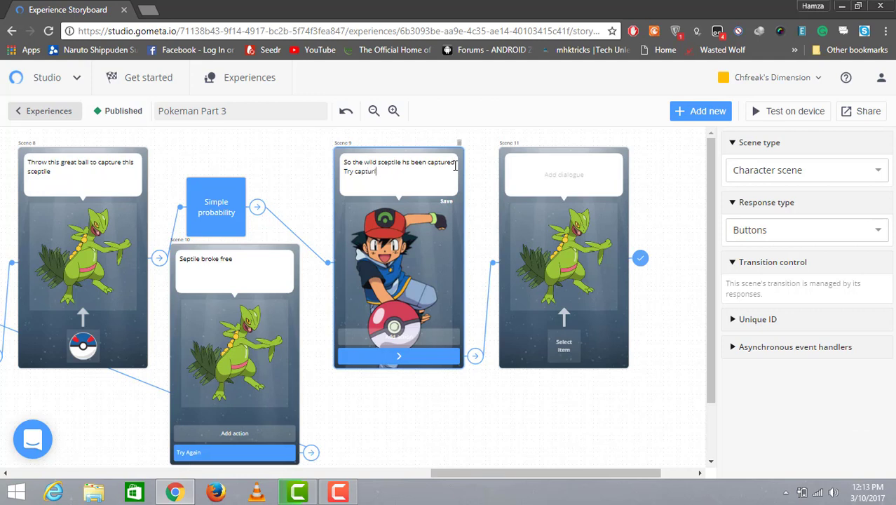
pyautogui.write('the next pokemon with')
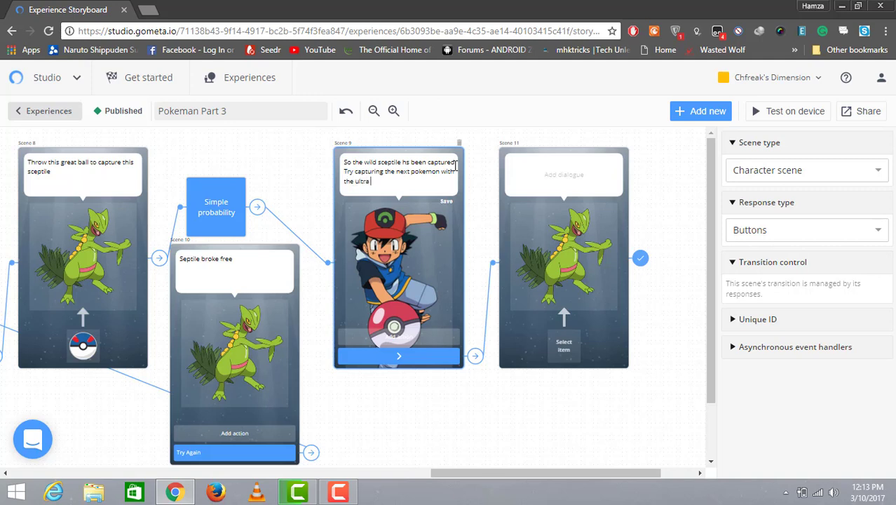
pyautogui.write('bek')
# Step: In Scene 6's dialogue, rewrite the MasterBall line to say it has an accuracy of 90-100%
pyautogui.moveTo(497, 473); pyautogui.dragTo(349, 489)
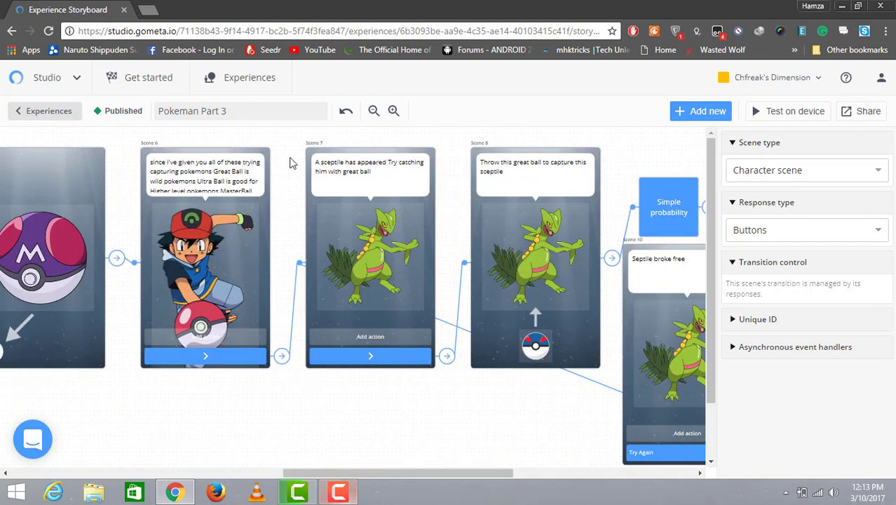
pyautogui.click(238, 178)
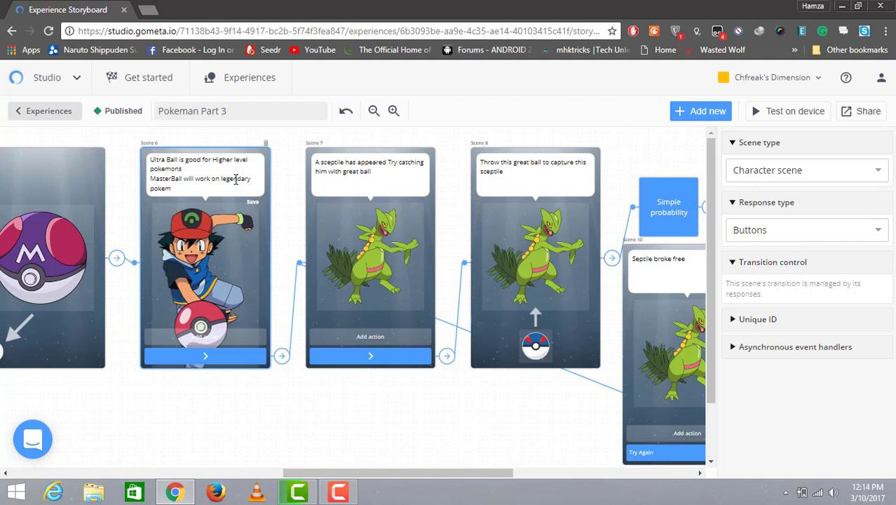
pyautogui.press('BackSpace')
pyautogui.press('BackSpace')
pyautogui.press('BackSpace')
pyautogui.press('BackSpace')
pyautogui.press('BackSpace')
pyautogui.press('BackSpace')
pyautogui.press('BackSpace')
pyautogui.press('BackSpace')
pyautogui.press('BackSpace')
pyautogui.press('BackSpace')
pyautogui.press('BackSpace')
pyautogui.press('BackSpace')
pyautogui.press('BackSpace')
pyautogui.press('BackSpace')
pyautogui.press('BackSpace')
pyautogui.press('BackSpace')
pyautogui.press('BackSpace')
pyautogui.press('BackSpace')
pyautogui.press('BackSpace')
pyautogui.press('BackSpace')
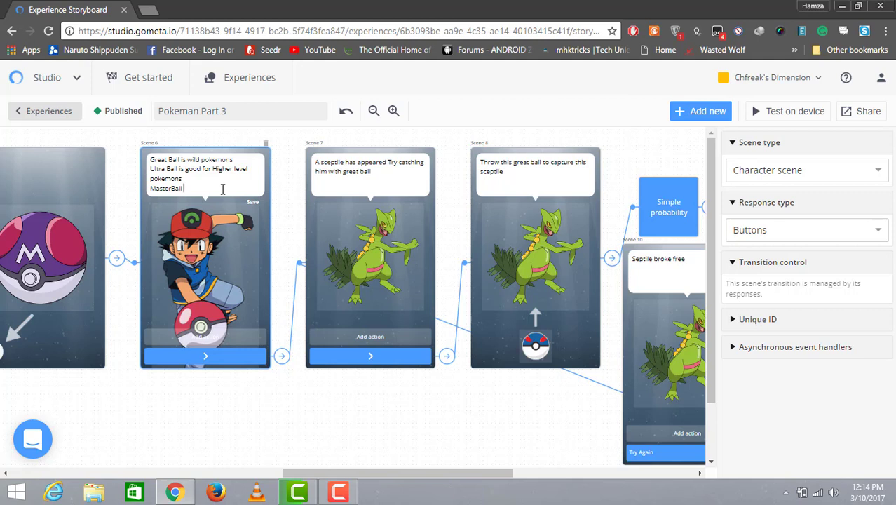
pyautogui.write('an accu')
pyautogui.write('%')
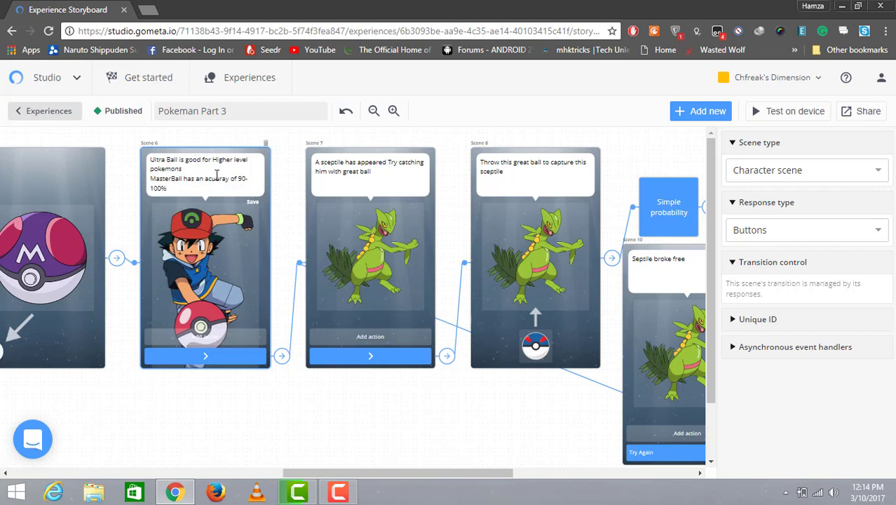
# Step: Rewrite Scene 6's lines to "Great Ball has an accuracy of 70%" and "Ultra Ball is 80%"
pyautogui.click(211, 172)
pyautogui.press('BackSpace')
pyautogui.press('BackSpace')
pyautogui.press('BackSpace')
pyautogui.press('BackSpace')
pyautogui.press('BackSpace')
pyautogui.press('BackSpace')
pyautogui.press('BackSpace')
pyautogui.press('BackSpace')
pyautogui.press('BackSpace')
pyautogui.press('BackSpace')
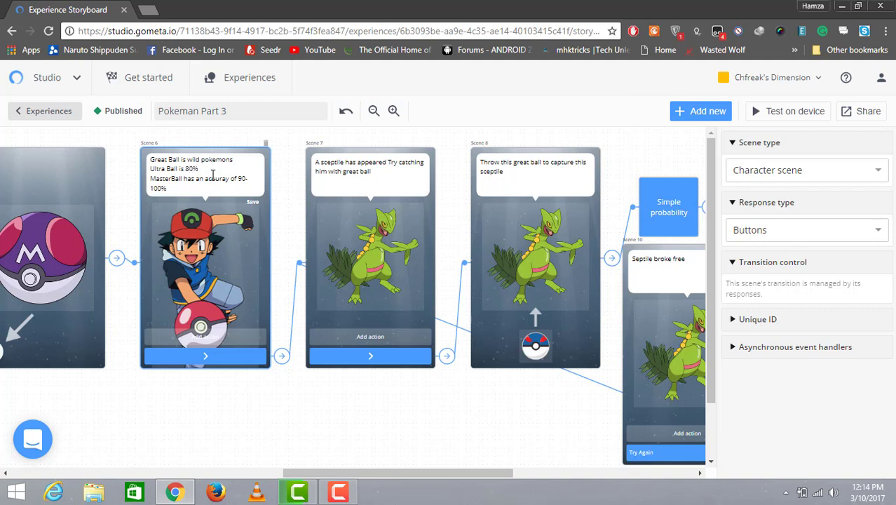
pyautogui.press('Up')
pyautogui.press('Up')
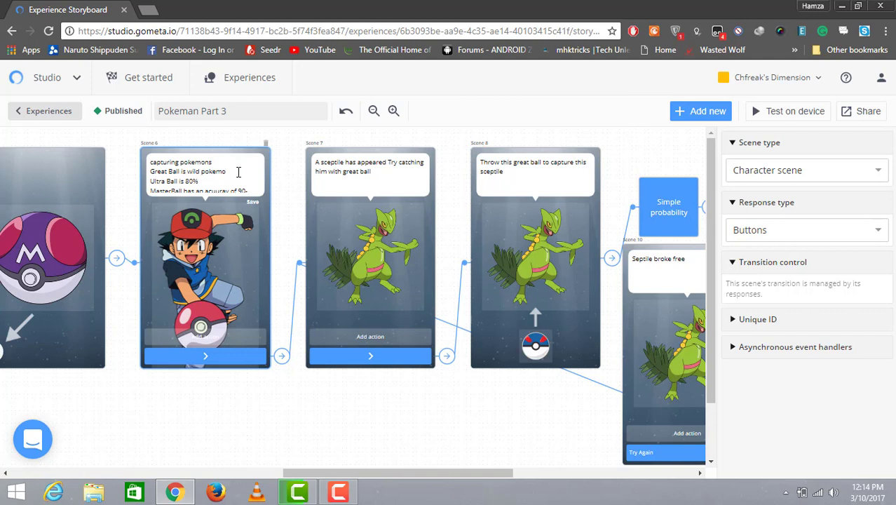
pyautogui.press('BackSpace')
pyautogui.press('BackSpace')
pyautogui.press('BackSpace')
pyautogui.press('BackSpace')
pyautogui.press('BackSpace')
pyautogui.press('BackSpace')
pyautogui.press('BackSpace')
pyautogui.press('BackSpace')
pyautogui.press('BackSpace')
pyautogui.press('BackSpace')
pyautogui.press('BackSpace')
pyautogui.press('BackSpace')
pyautogui.press('BackSpace')
pyautogui.press('BackSpace')
pyautogui.write('has')
pyautogui.press('Down')
pyautogui.press('Down')
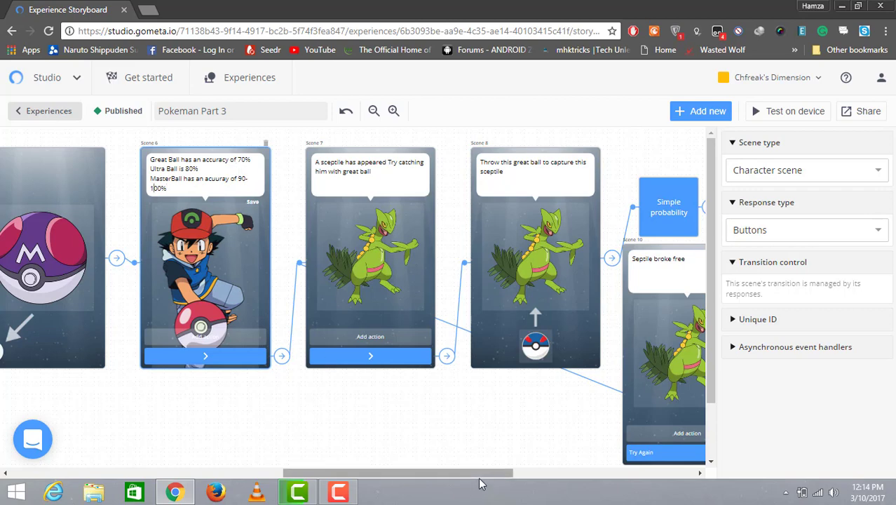
# Step: Set Scene 11's character to Dragonite
pyautogui.moveTo(484, 480); pyautogui.dragTo(680, 464)
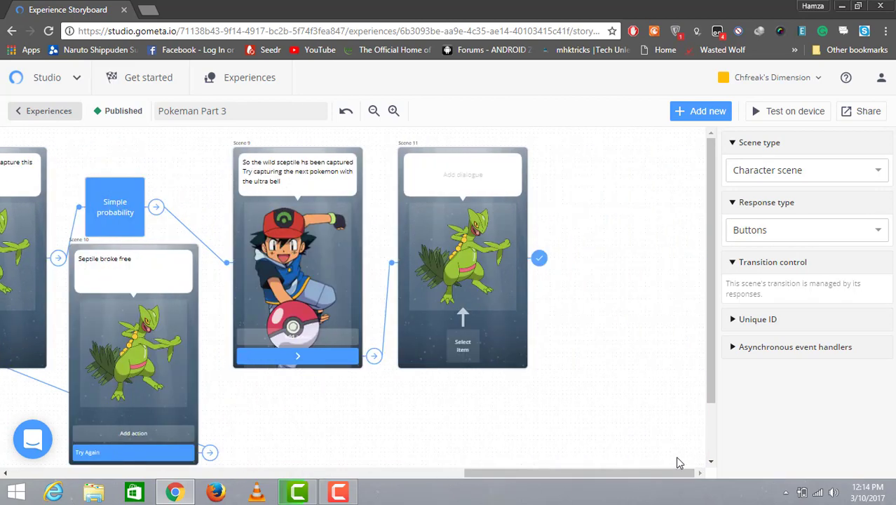
pyautogui.click(479, 284)
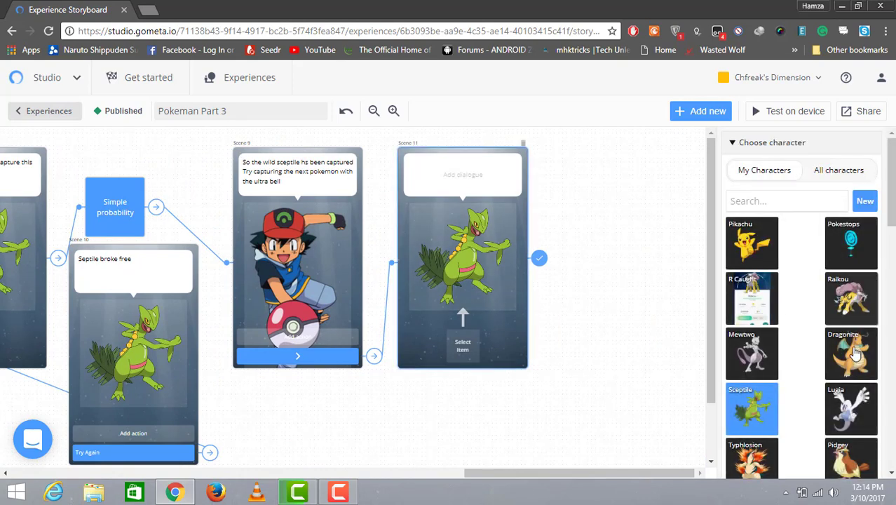
pyautogui.click(858, 356)
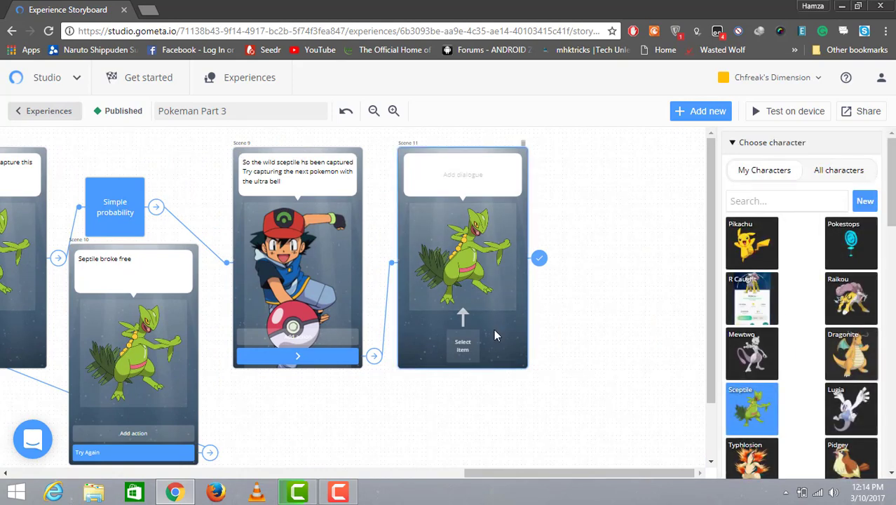
# Step: Set Scene 11's requested item to the black-and-yellow ball labelled Great Ball
pyautogui.click(463, 348)
pyautogui.click(800, 175)
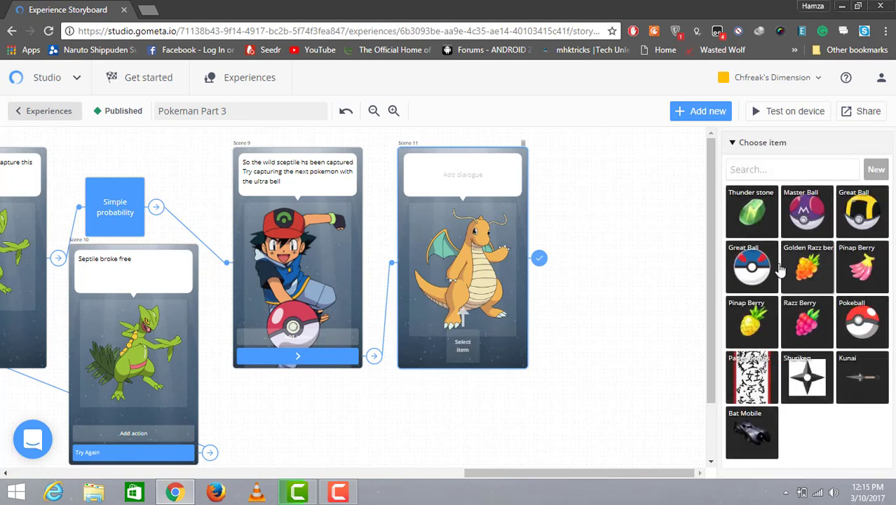
pyautogui.click(870, 212)
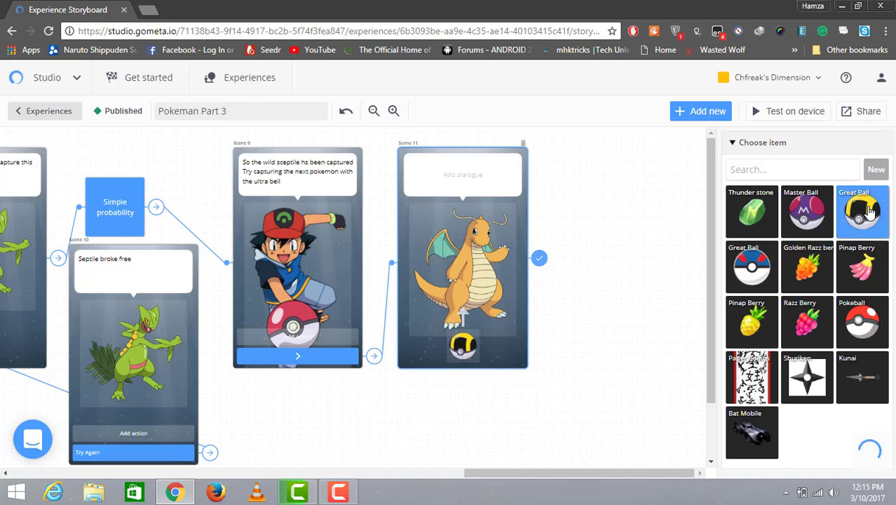
# Step: Write "A wild dragonite has appeared try throwingthe ultra ball to catch him" in Scene 11's dialogue
pyautogui.click(446, 185)
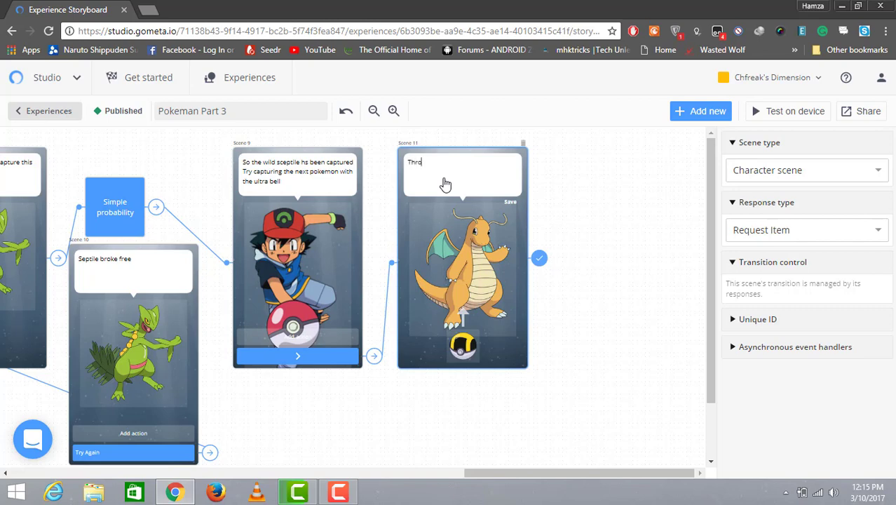
pyautogui.write('A wild dragonite has appeared tr')
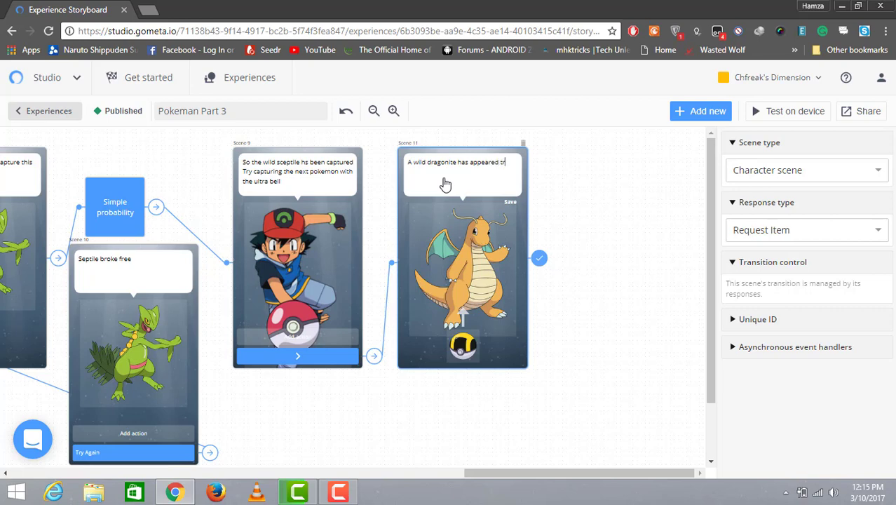
pyautogui.write('y thr')
pyautogui.write('owingthe')
pyautogui.write(' ulta ball to')
pyautogui.write(' catch hi')
pyautogui.write('r')
# Step: Make Scene 11 transition to block and connect it to a newly added Simple probability block
pyautogui.click(538, 260)
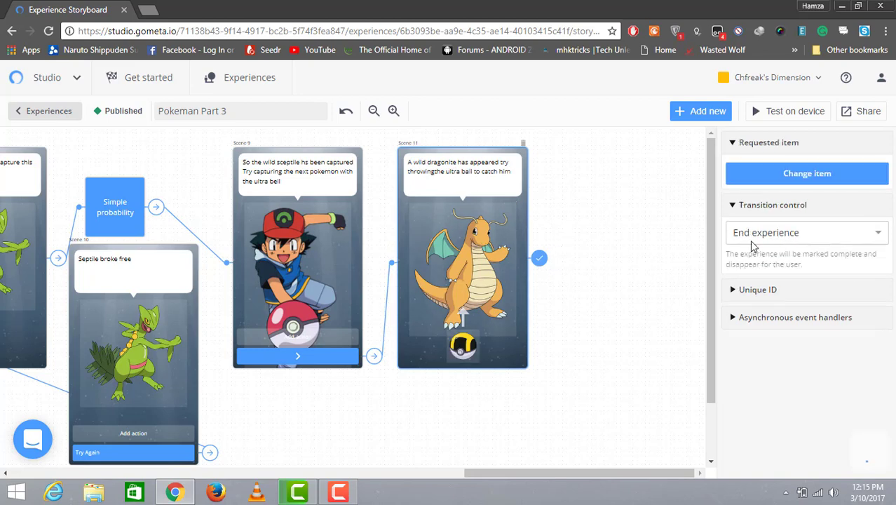
pyautogui.click(772, 239)
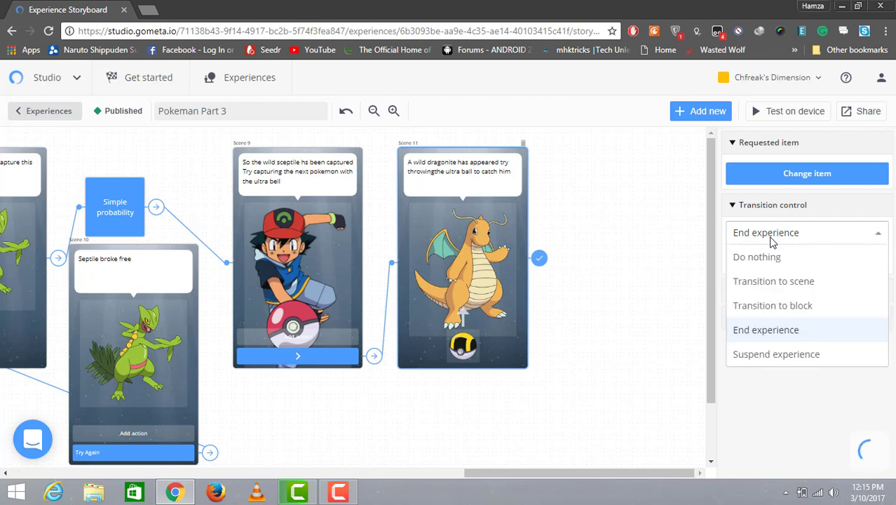
pyautogui.click(793, 305)
pyautogui.click(878, 261)
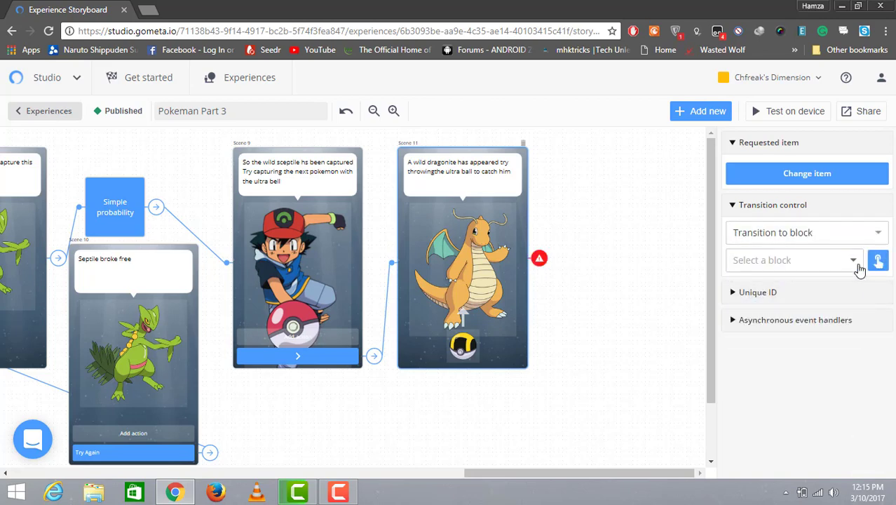
pyautogui.click(854, 260)
pyautogui.click(787, 288)
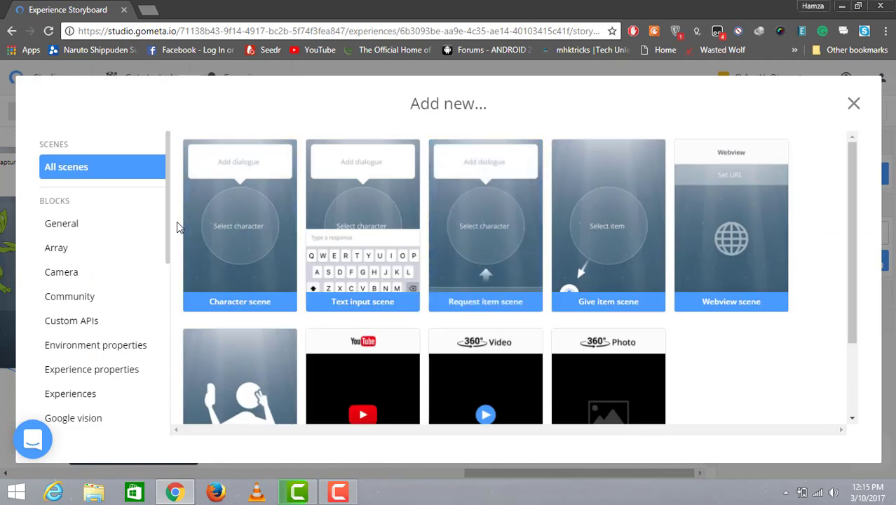
pyautogui.moveTo(167, 231); pyautogui.dragTo(164, 375)
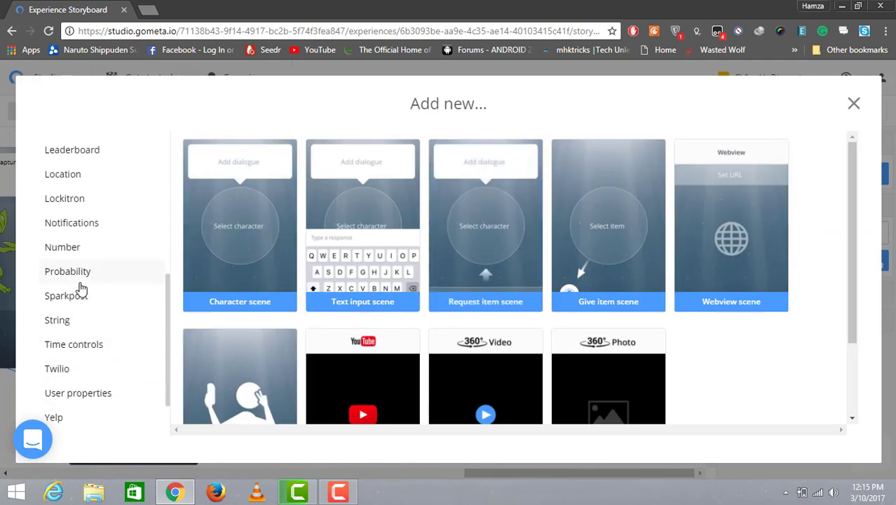
pyautogui.click(144, 279)
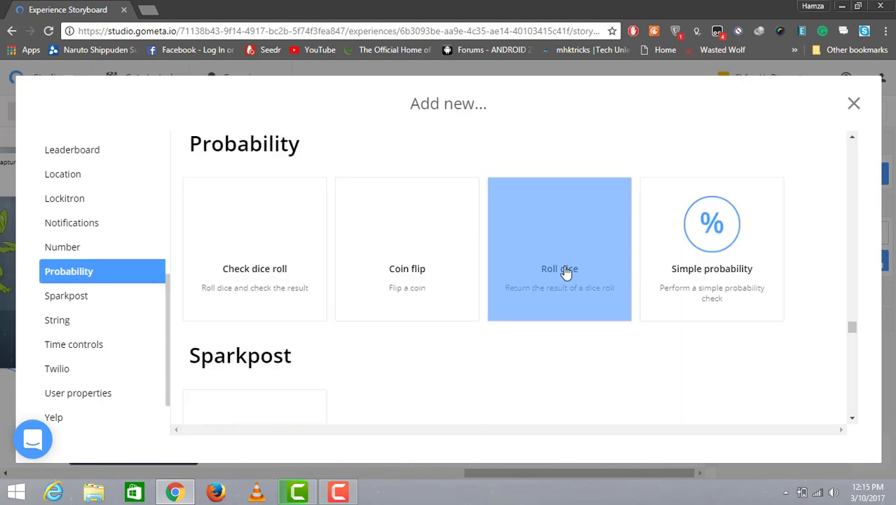
pyautogui.click(693, 265)
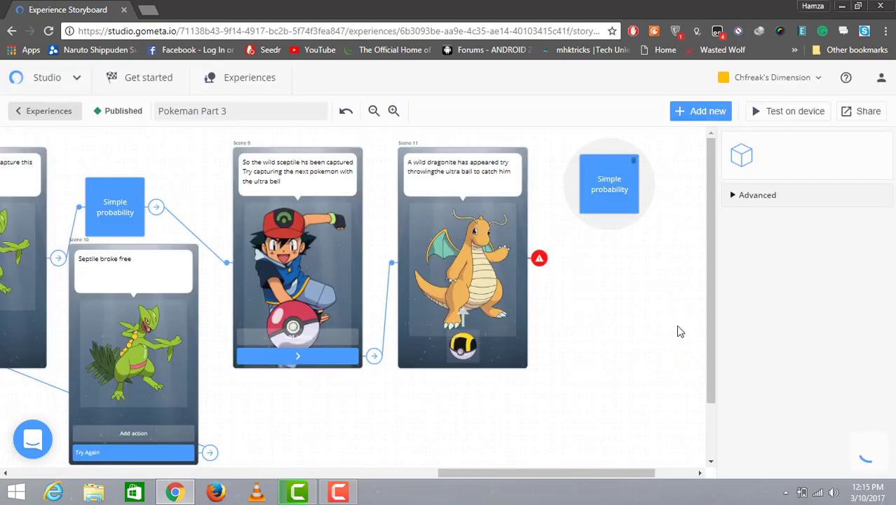
pyautogui.click(539, 259)
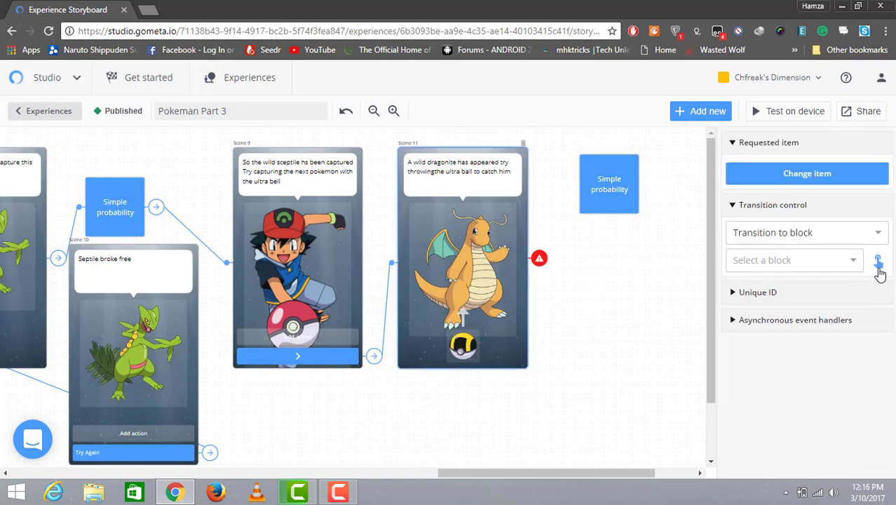
pyautogui.click(879, 260)
pyautogui.click(633, 204)
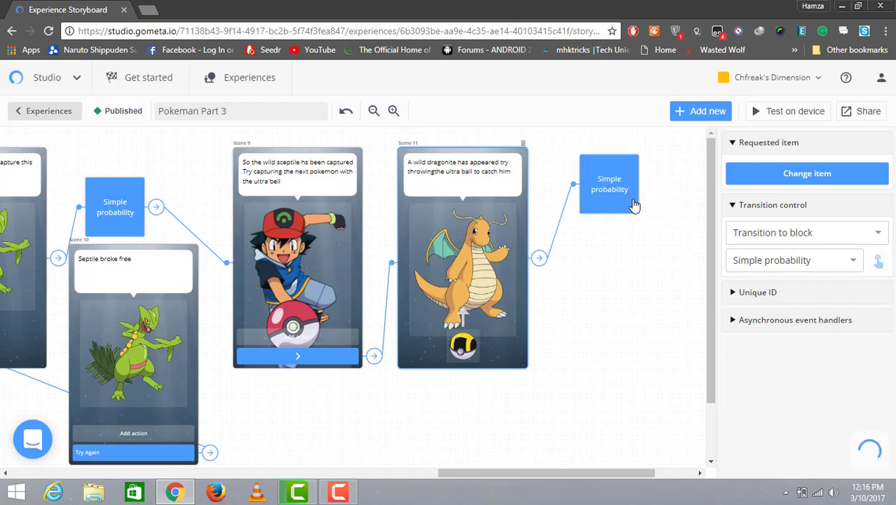
# Step: Set the new Simple probability block's probability to 0.4
pyautogui.click(634, 204)
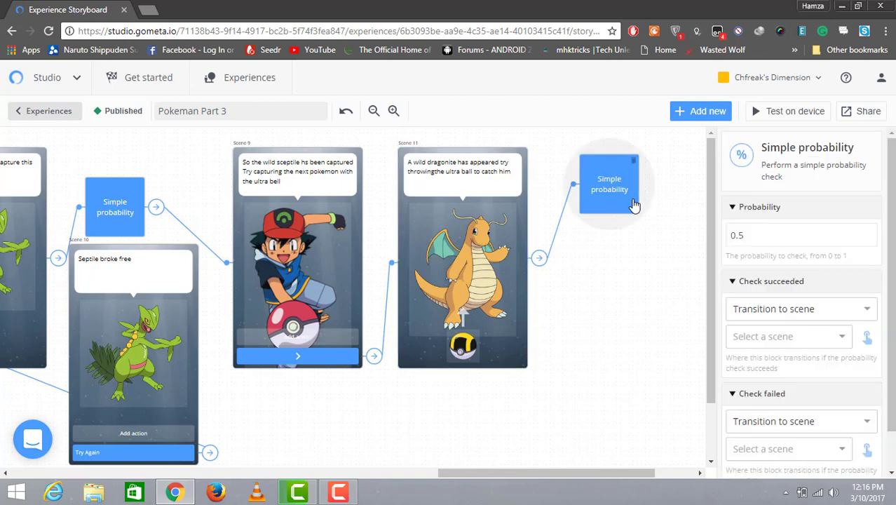
pyautogui.click(781, 242)
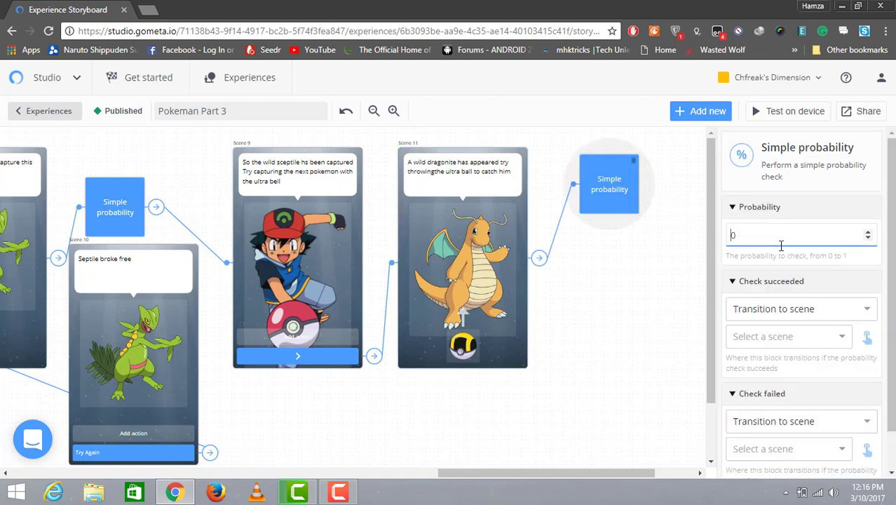
pyautogui.write('.')
pyautogui.press('BackSpace')
pyautogui.press('BackSpace')
pyautogui.write('0.4')
# Step: Send the probability block's success outcome to a new character scene, Scene 12, and reposition the block
pyautogui.click(868, 339)
pyautogui.click(849, 340)
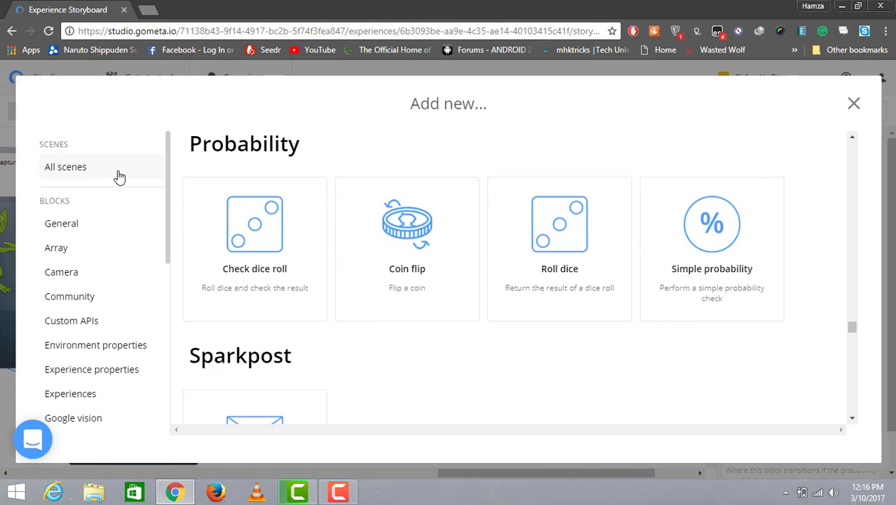
pyautogui.click(119, 176)
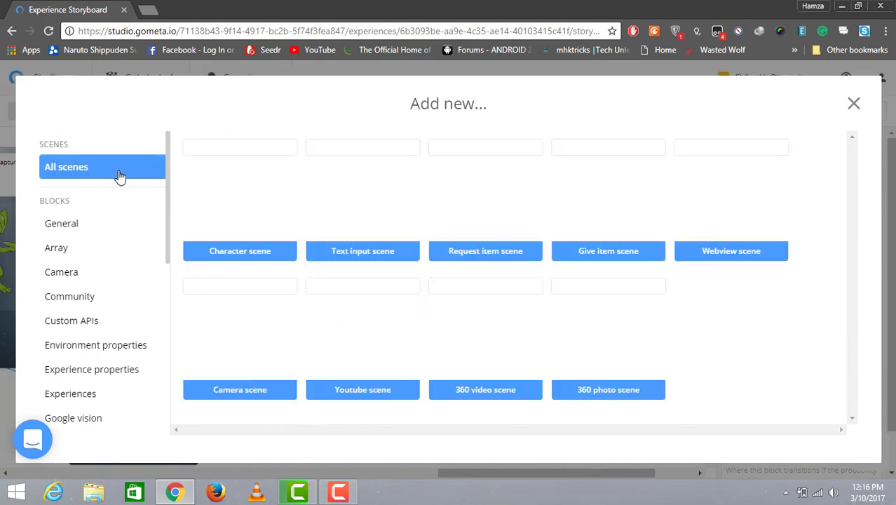
pyautogui.click(264, 210)
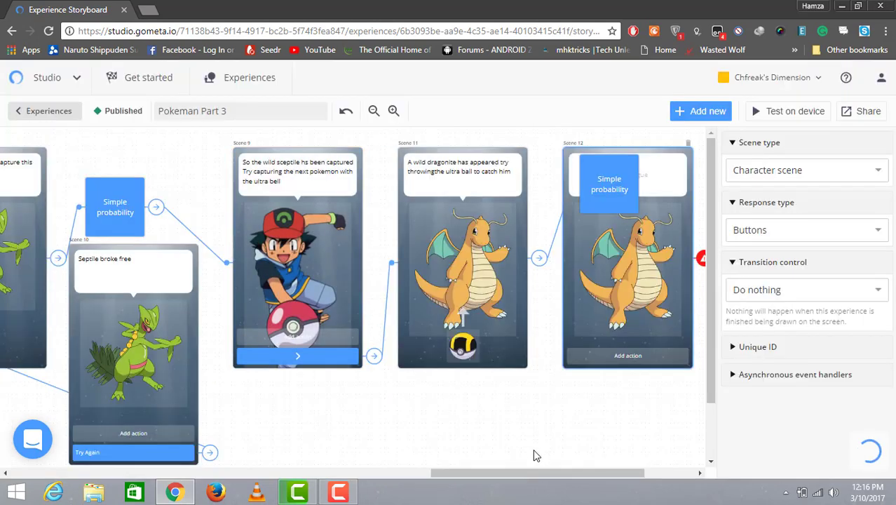
pyautogui.moveTo(534, 473); pyautogui.dragTo(586, 463)
pyautogui.moveTo(511, 294); pyautogui.dragTo(603, 285)
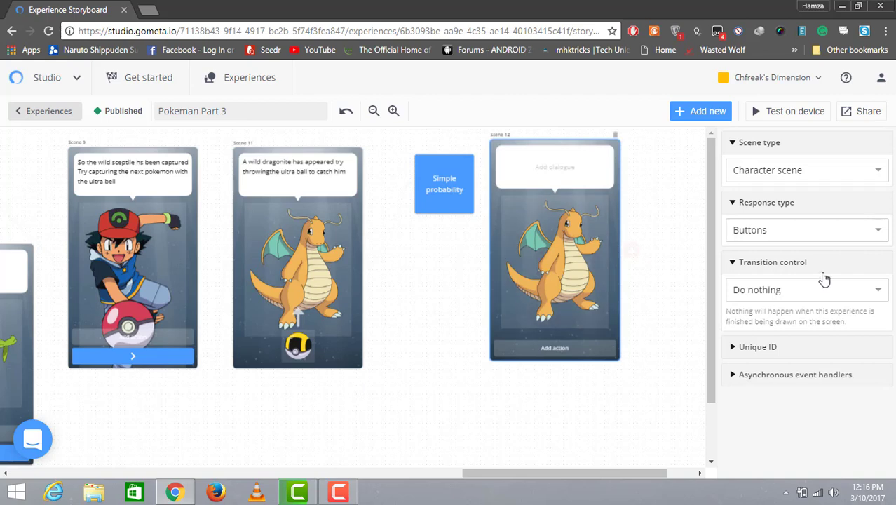
pyautogui.moveTo(459, 202); pyautogui.dragTo(442, 226)
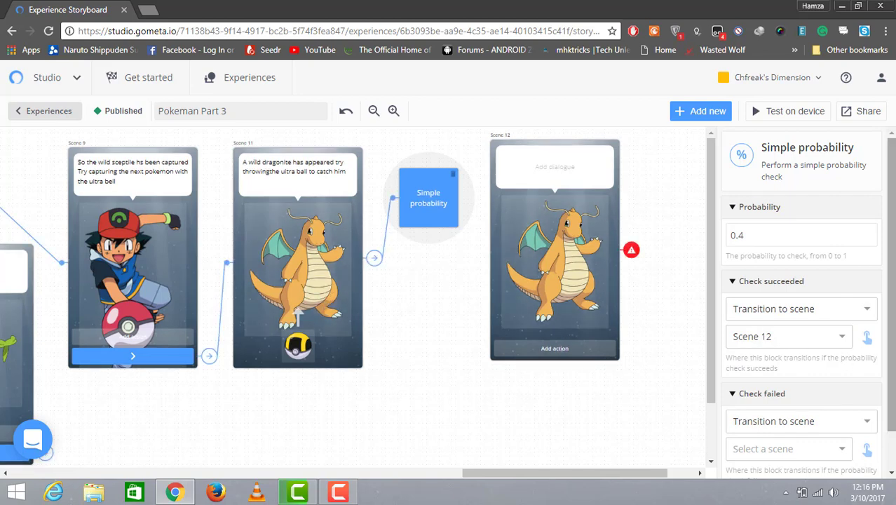
# Step: Send the probability block's failure outcome to another new character scene
pyautogui.scroll(-1, 849, 365)
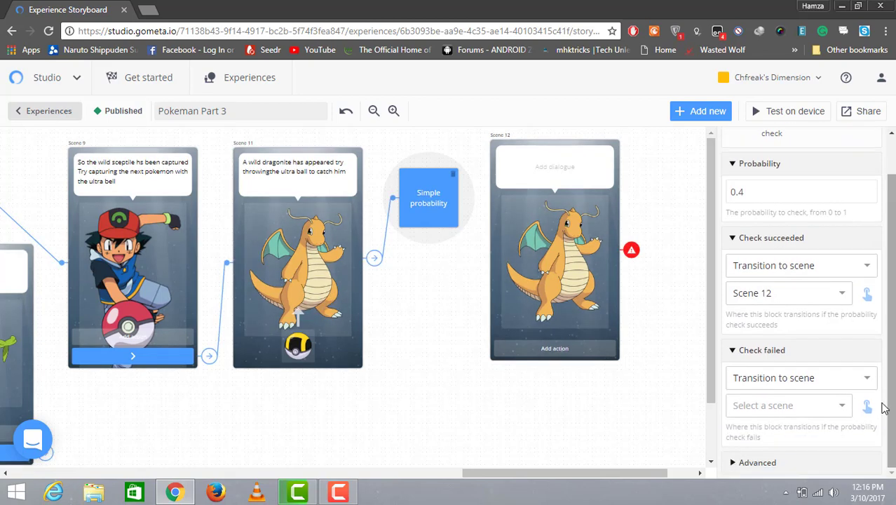
pyautogui.click(839, 415)
pyautogui.scroll(3, 847, 429)
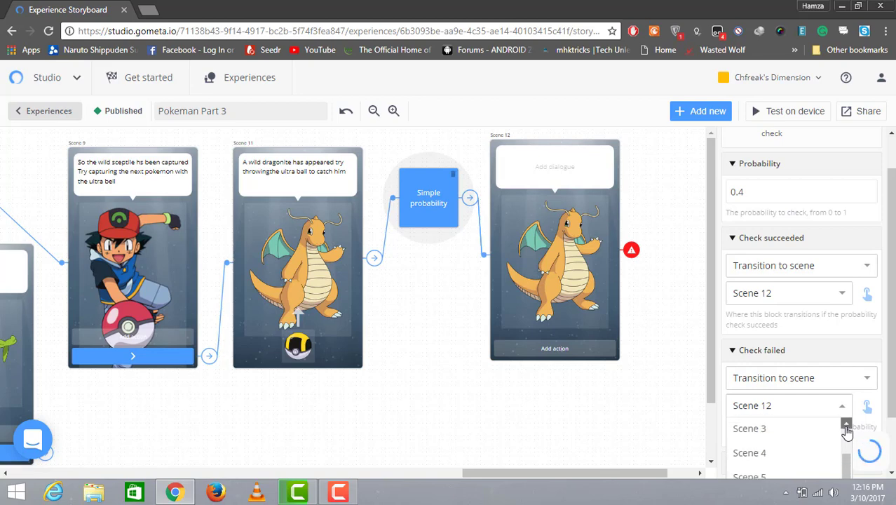
pyautogui.click(795, 430)
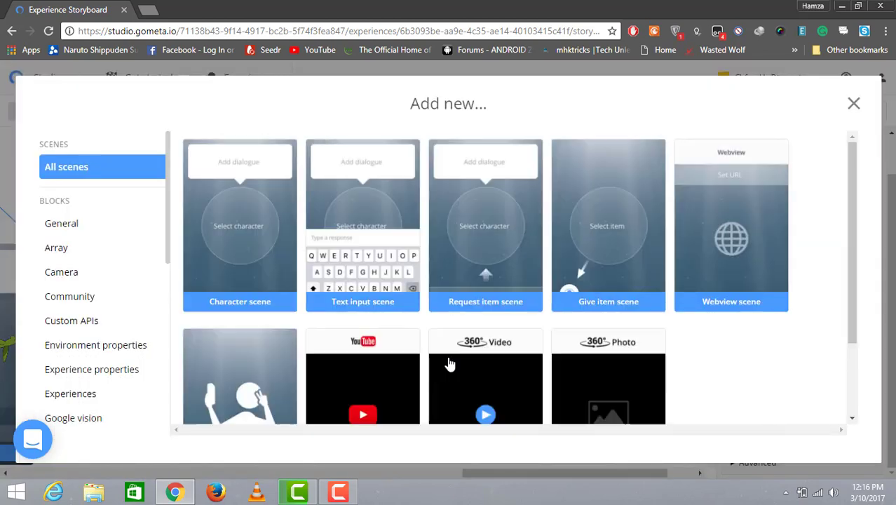
pyautogui.click(255, 281)
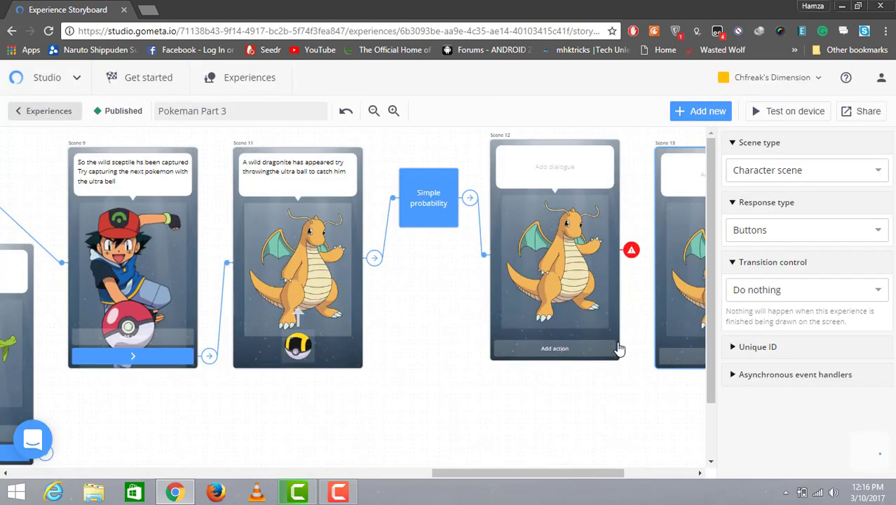
# Step: Rearrange Scene 13 and Scene 12 on the storyboard and open Scene 13's dialogue for editing
pyautogui.moveTo(696, 294); pyautogui.dragTo(411, 386)
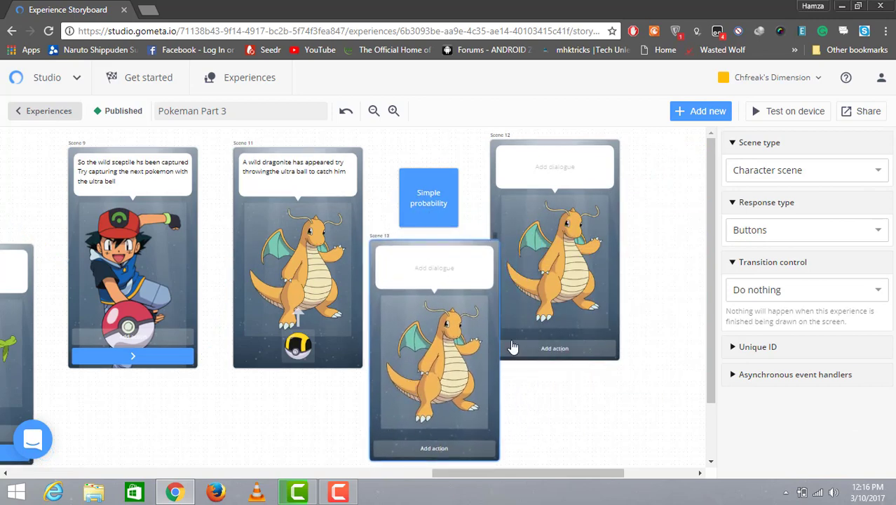
pyautogui.moveTo(529, 298); pyautogui.dragTo(580, 295)
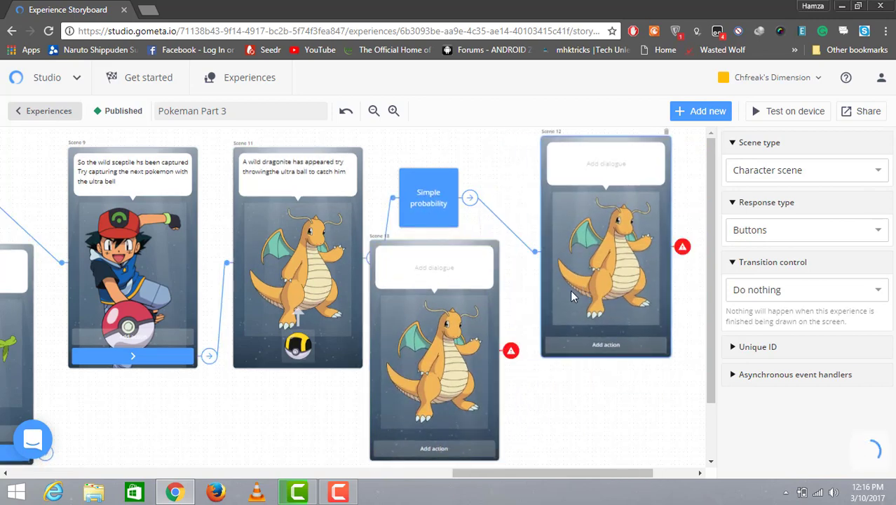
pyautogui.moveTo(438, 305); pyautogui.dragTo(456, 304)
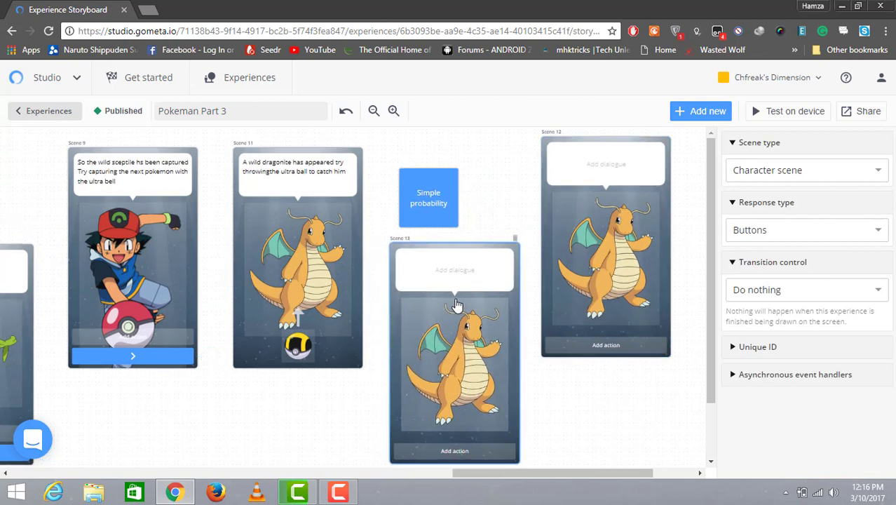
pyautogui.click(450, 264)
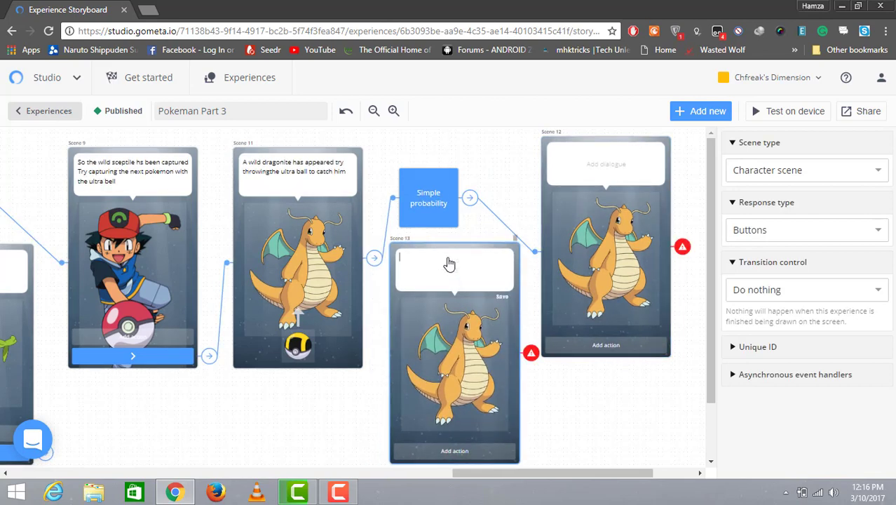
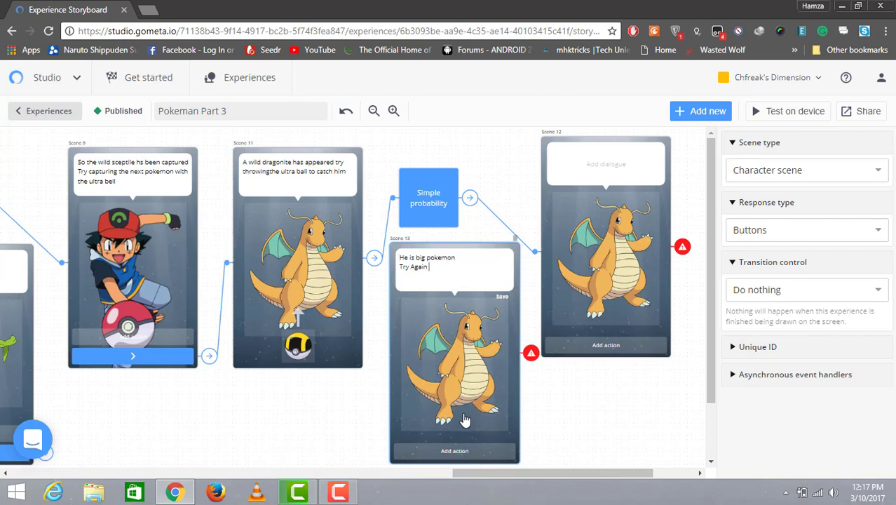
# Step: Change Scene 13's dialogue to "He is big pokemon Throw another ball"
pyautogui.press('BackSpace')
pyautogui.press('BackSpace')
pyautogui.press('BackSpace')
pyautogui.press('BackSpace')
pyautogui.press('BackSpace')
pyautogui.press('BackSpace')
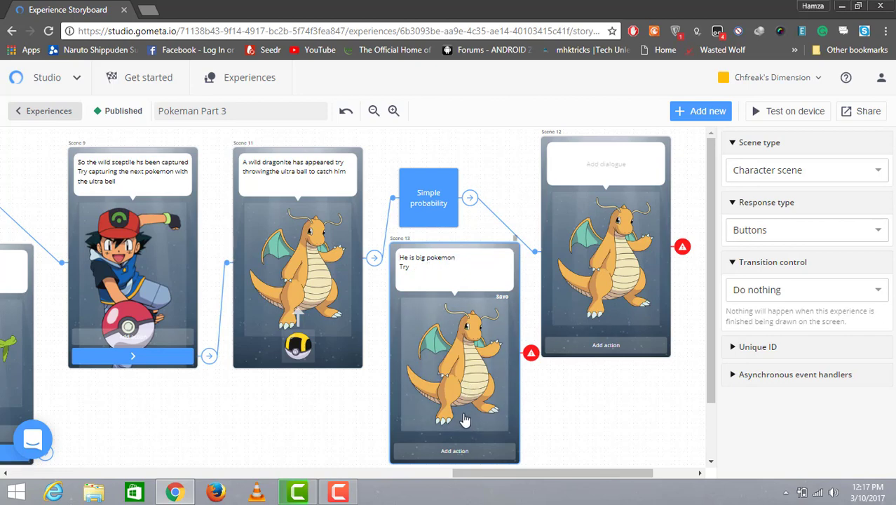
pyautogui.write('ow another ball')
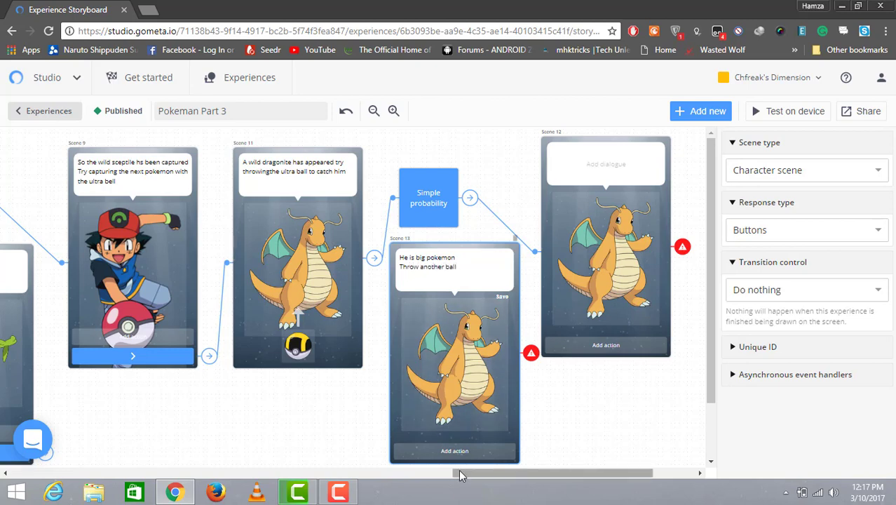
# Step: Add a button response labelled "Try Again" to Scene 13
pyautogui.click(455, 456)
pyautogui.click(455, 452)
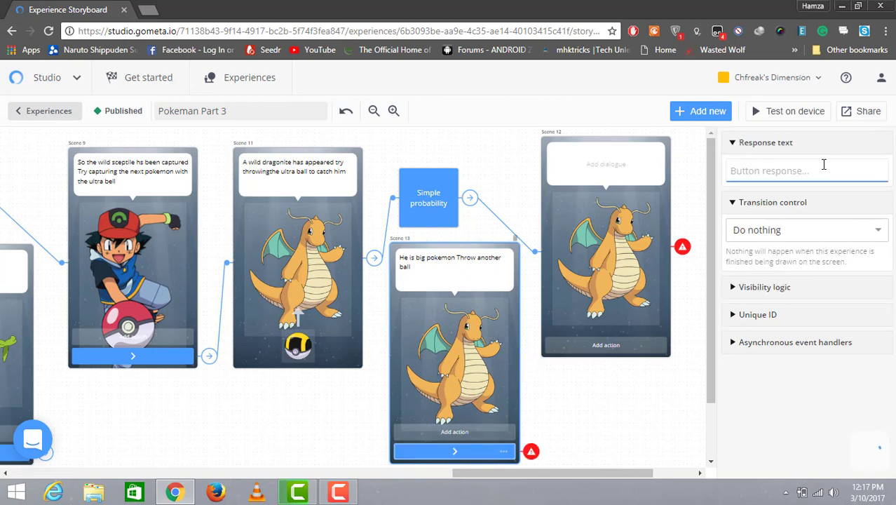
pyautogui.write('Try A')
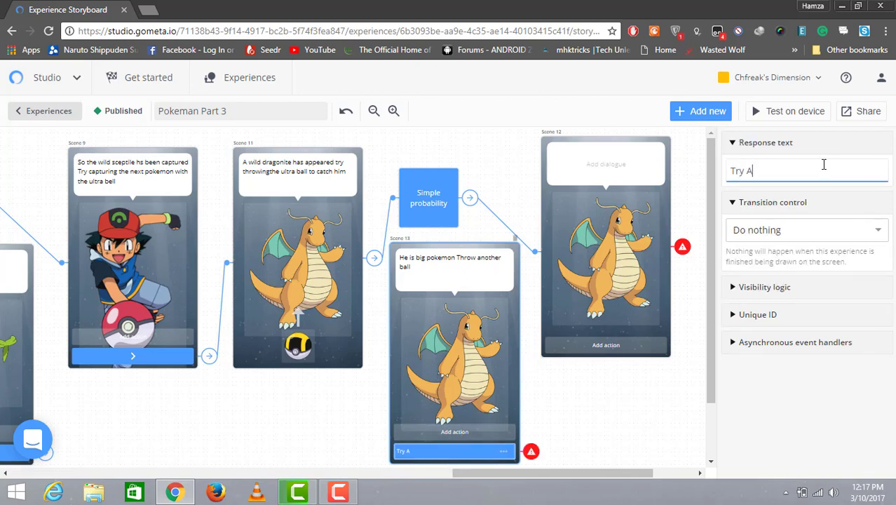
pyautogui.write('gain')
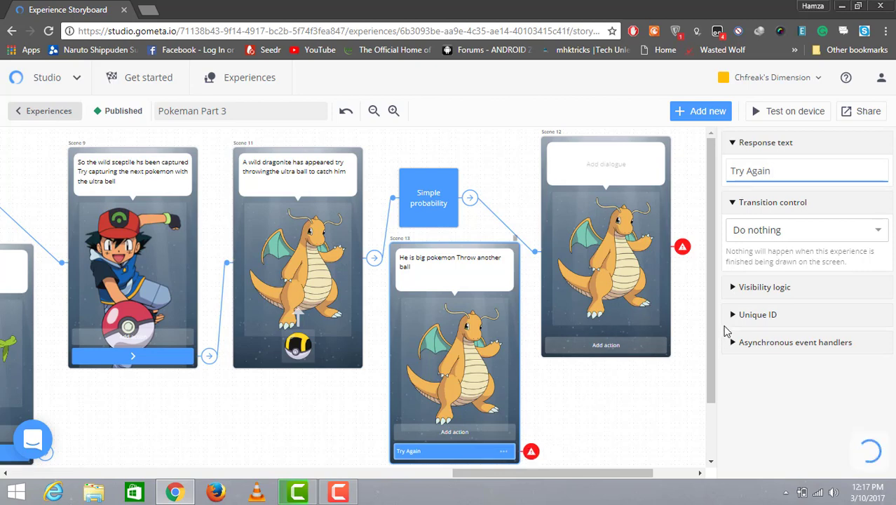
# Step: Make the Try Again button transition to Scene 9
pyautogui.click(825, 230)
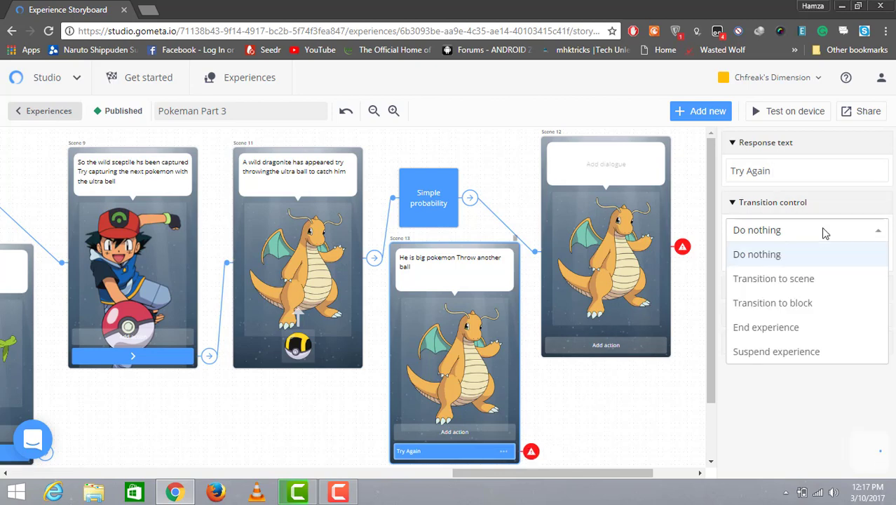
pyautogui.click(850, 279)
pyautogui.click(878, 257)
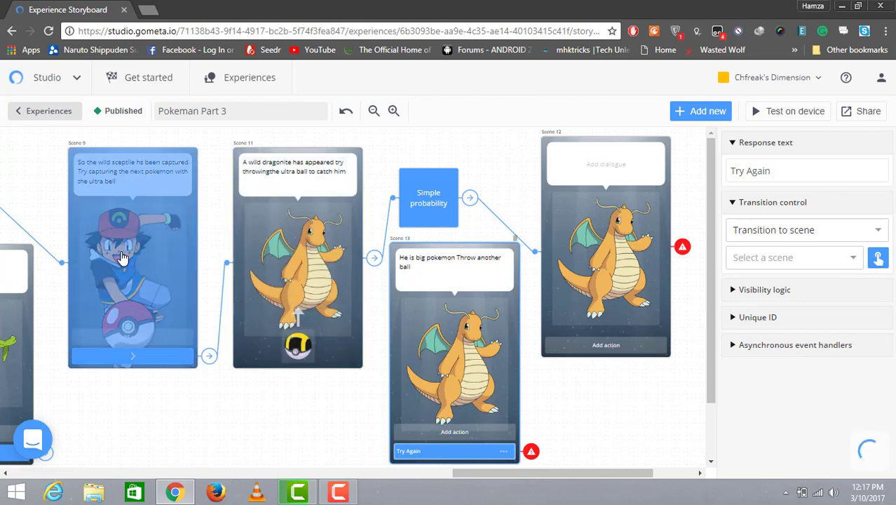
pyautogui.click(131, 258)
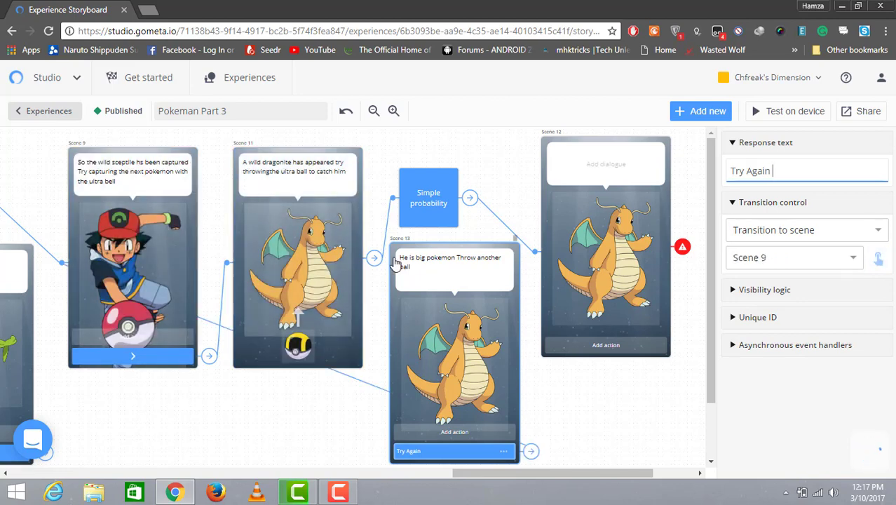
# Step: Check the Simple probability block's success and failure scene transitions
pyautogui.click(414, 199)
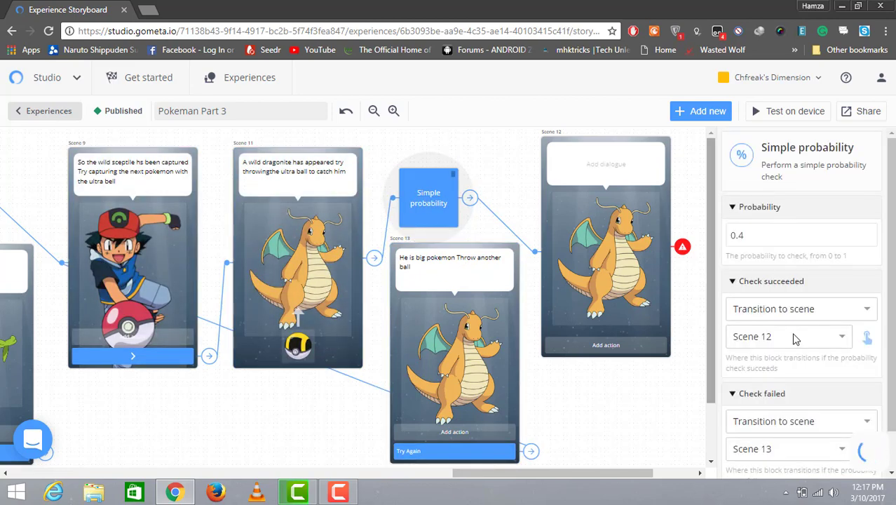
pyautogui.click(867, 448)
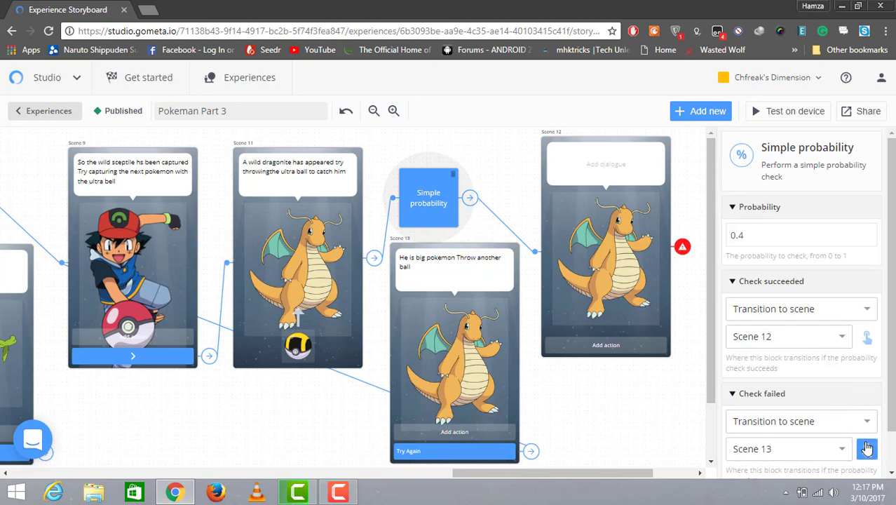
pyautogui.click(443, 269)
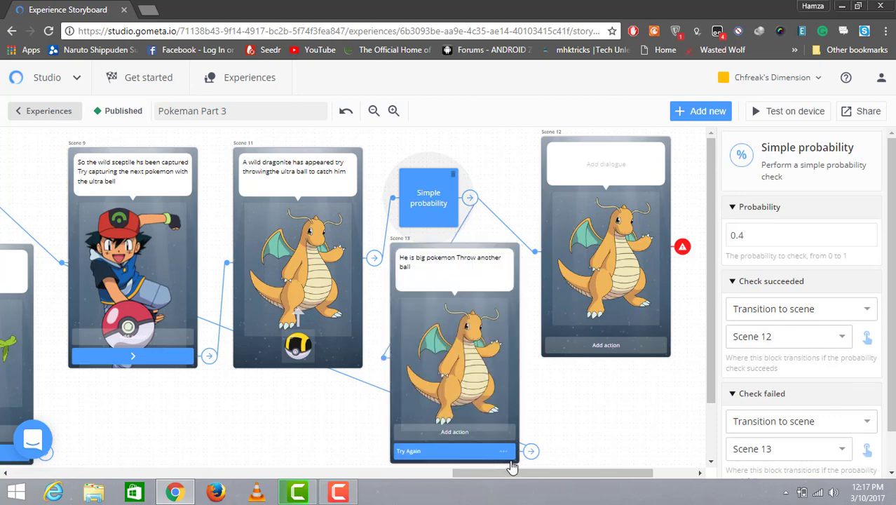
pyautogui.moveTo(514, 474); pyautogui.dragTo(556, 471)
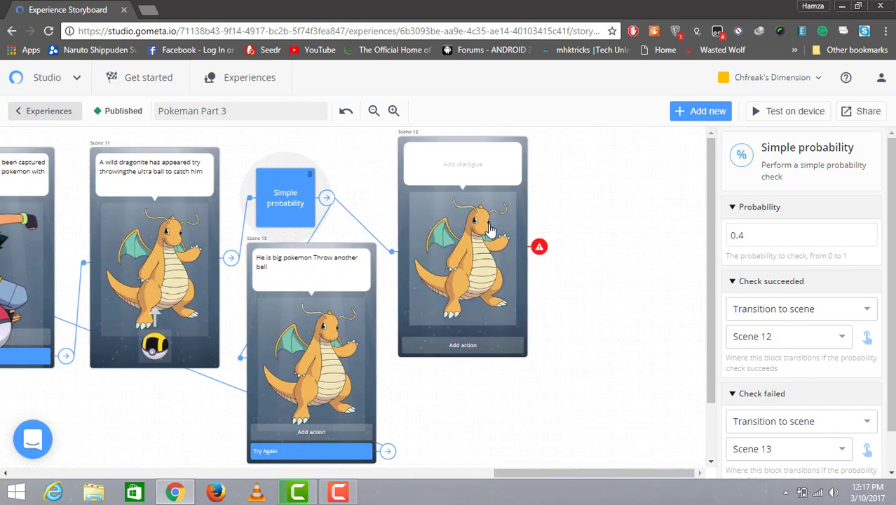
# Step: Move Scene 12 slightly lower and set its character to Ash
pyautogui.click(496, 242)
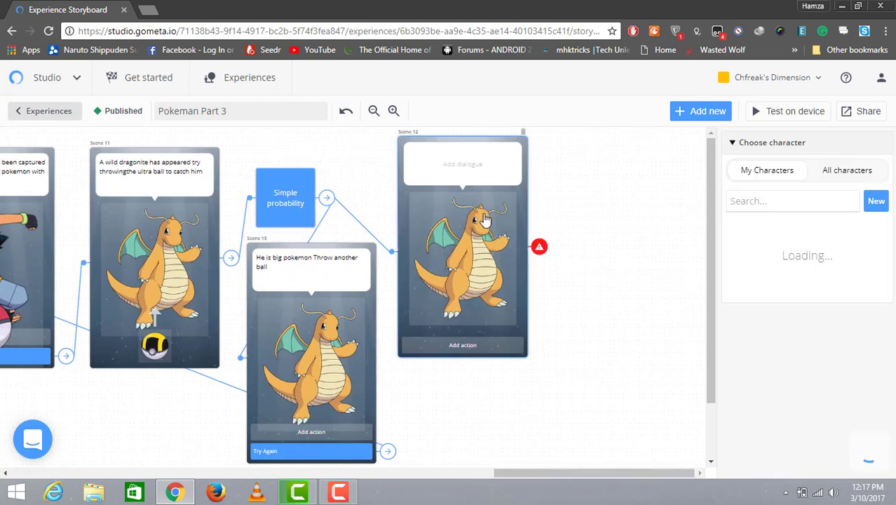
pyautogui.moveTo(488, 230); pyautogui.dragTo(496, 261)
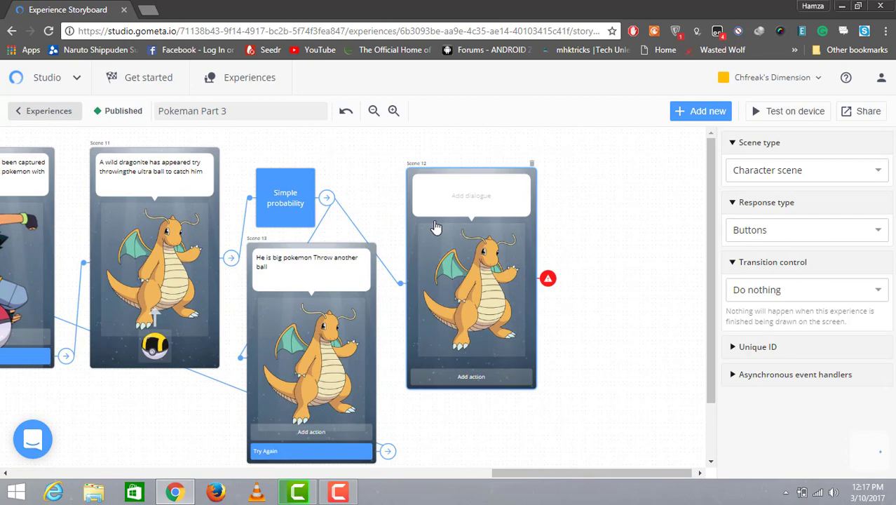
pyautogui.click(450, 245)
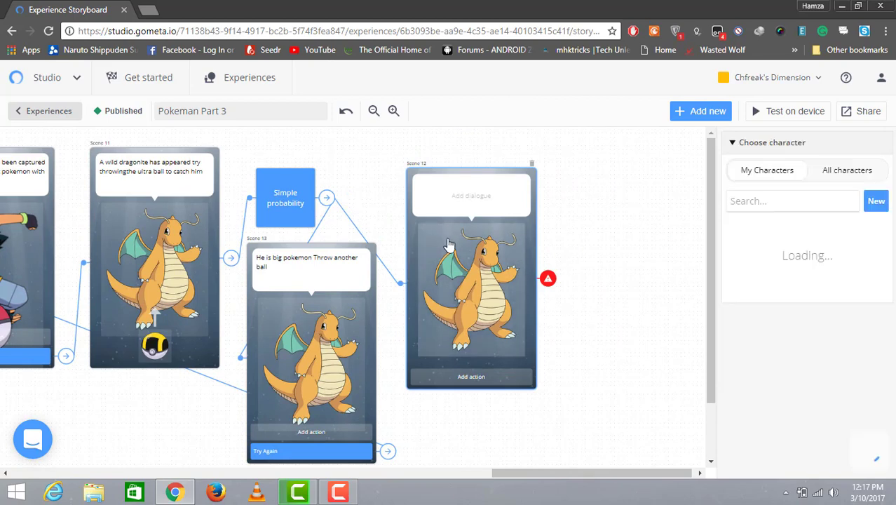
pyautogui.click(791, 205)
pyautogui.write('ash')
pyautogui.press('Return')
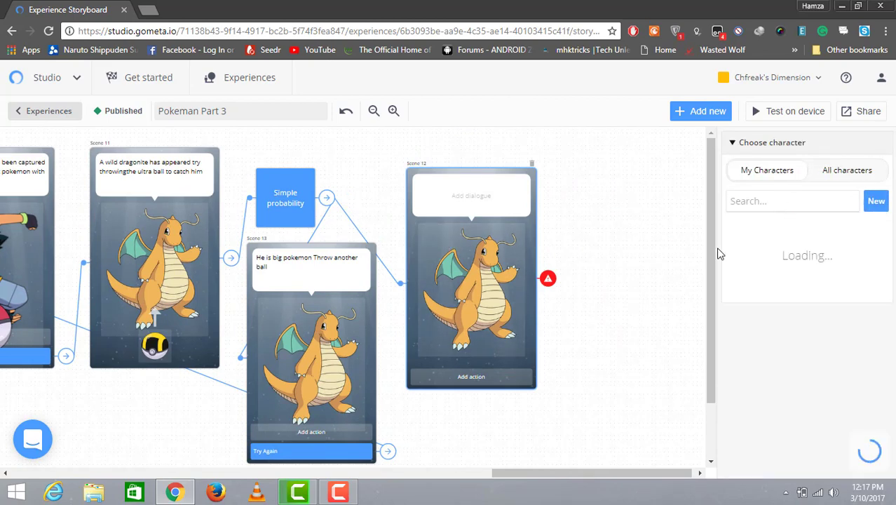
pyautogui.click(751, 244)
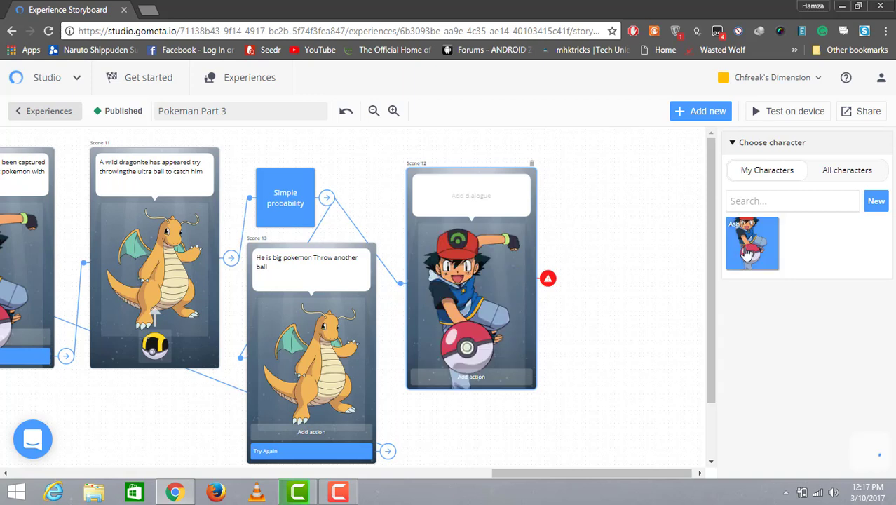
# Step: Write Scene 12's dialogue: "Wild dragonite has been captured Now throw the master ball at next legendary pokemon that appears"
pyautogui.click(444, 205)
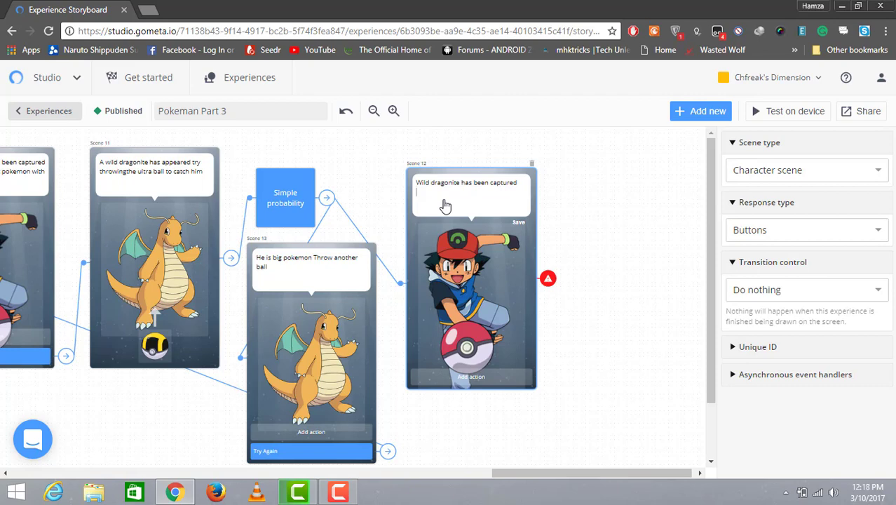
pyautogui.write('ow throw the master ball at next l')
pyautogui.write('egenda')
pyautogui.write('ry pokemo')
pyautogui.write('n that ap')
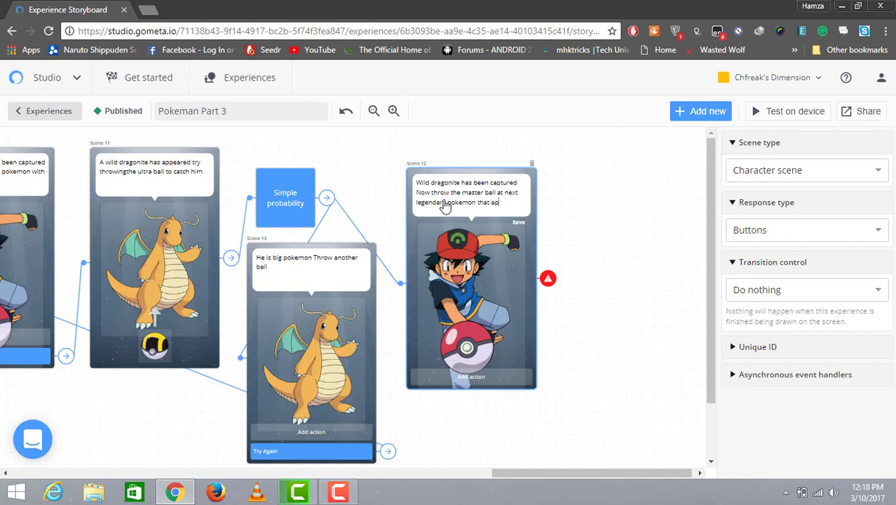
pyautogui.write('pears')
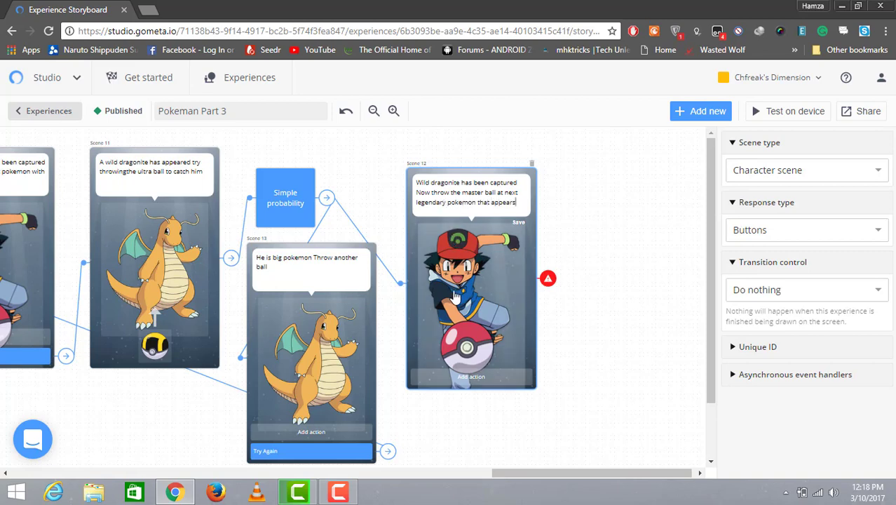
# Step: Add a button to Scene 12 that transitions to a new Request item scene
pyautogui.click(467, 378)
pyautogui.click(468, 377)
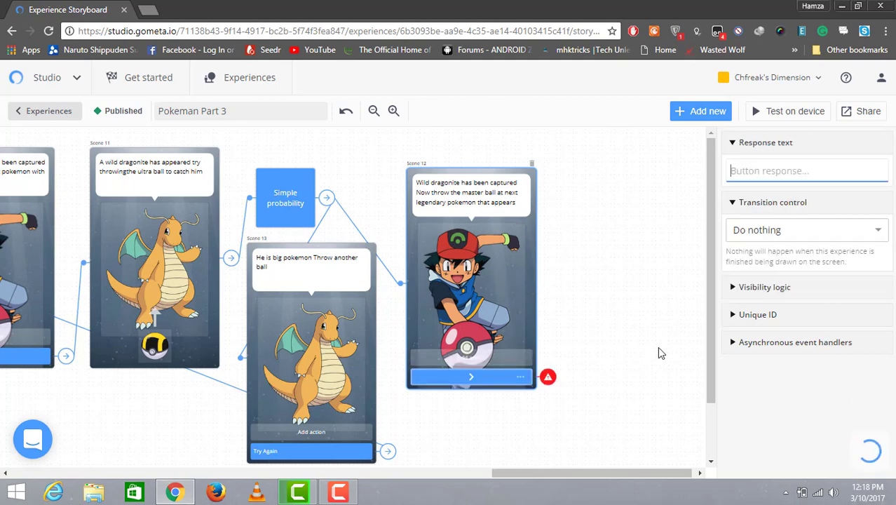
pyautogui.click(814, 233)
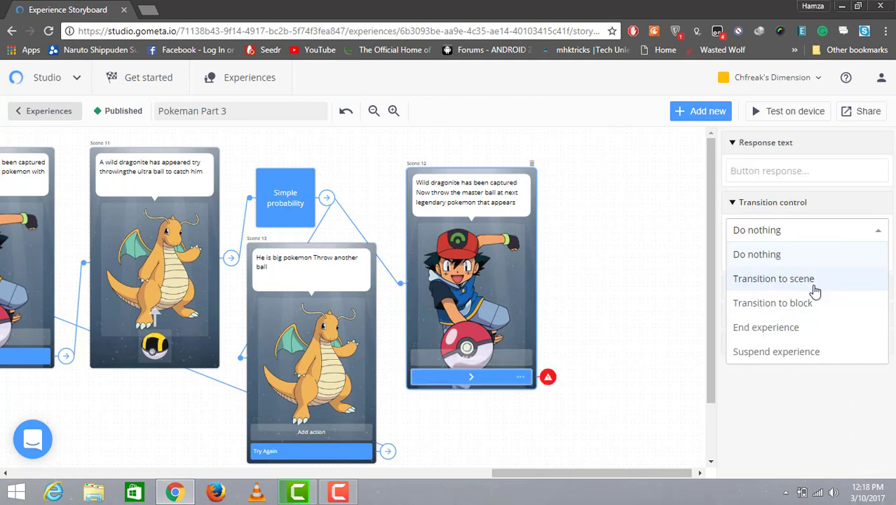
pyautogui.click(814, 284)
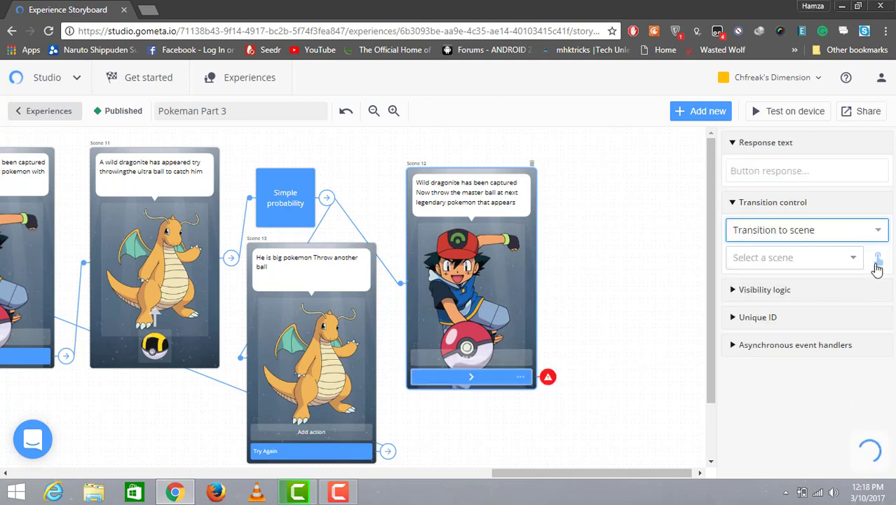
pyautogui.click(852, 261)
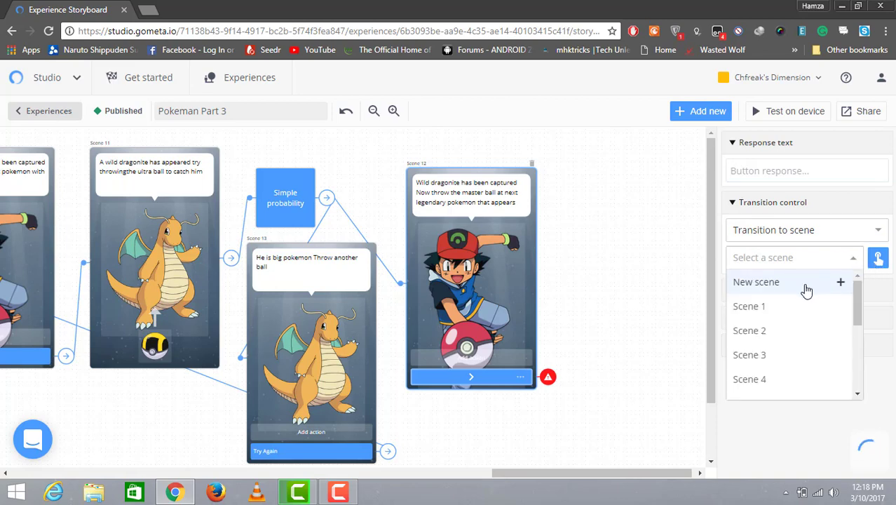
pyautogui.click(805, 288)
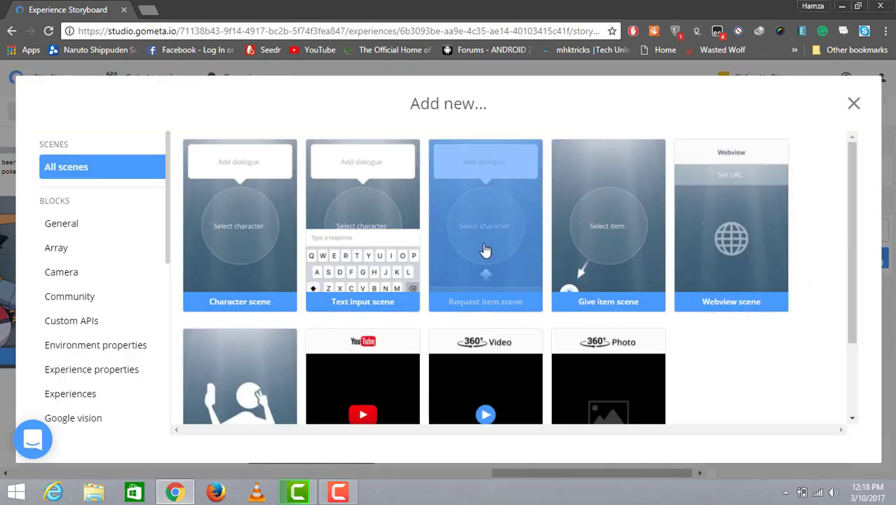
pyautogui.click(485, 251)
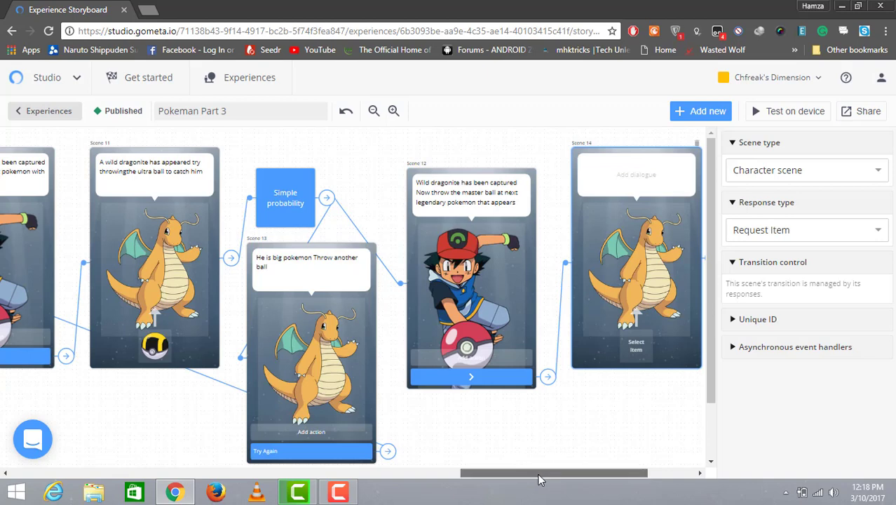
# Step: Set the new Scene 14's character to Raikou
pyautogui.moveTo(540, 479); pyautogui.dragTo(562, 479)
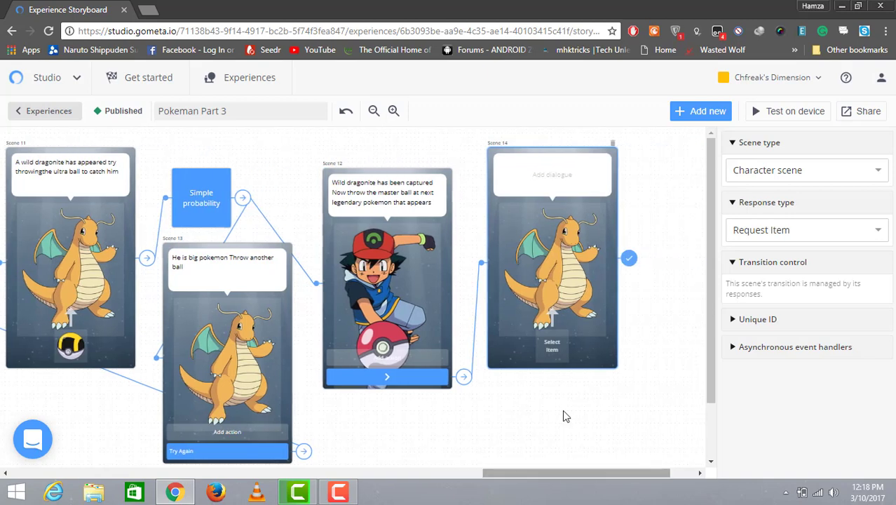
pyautogui.click(566, 259)
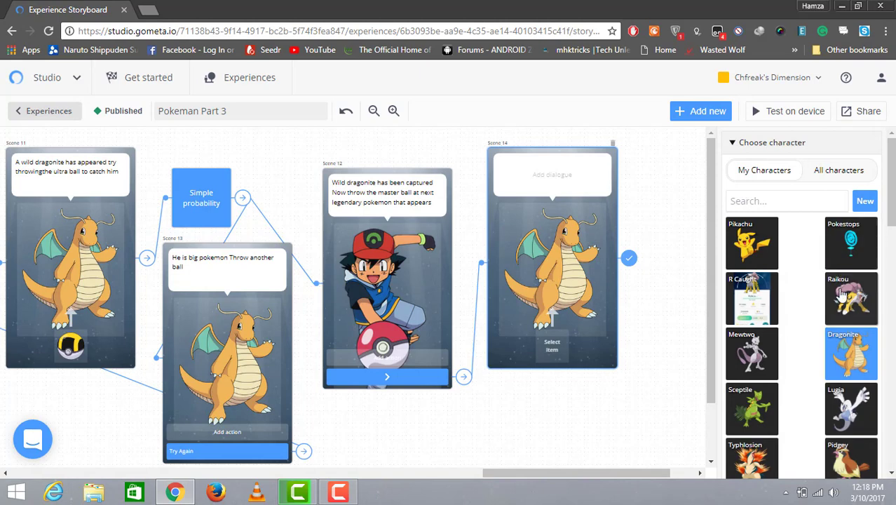
pyautogui.click(842, 296)
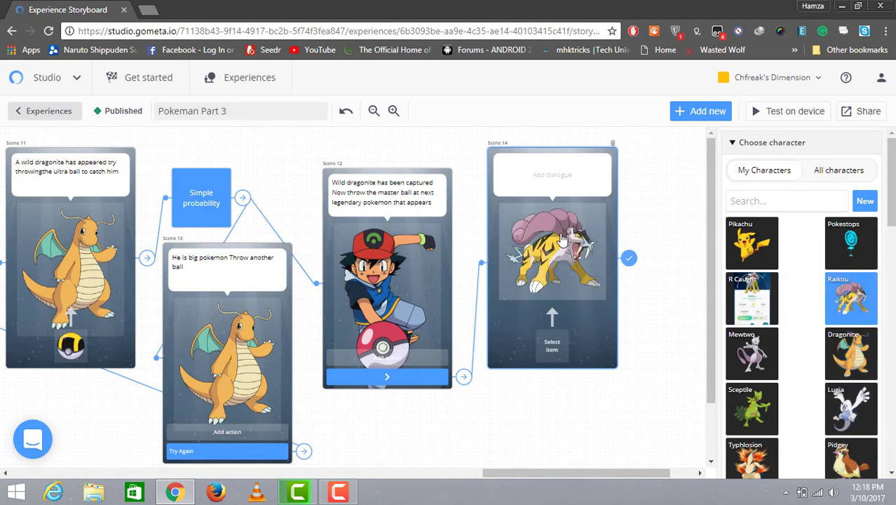
# Step: Set Scene 14's requested item to the Master Ball
pyautogui.click(533, 183)
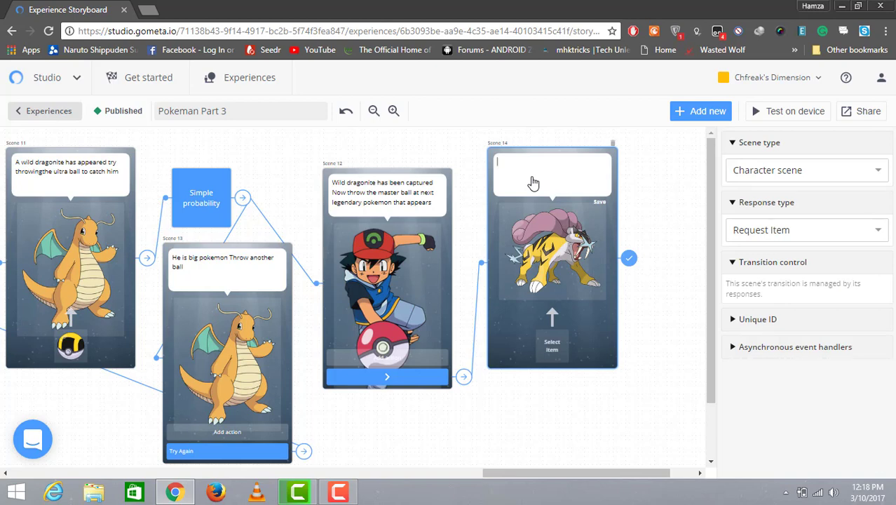
pyautogui.click(545, 344)
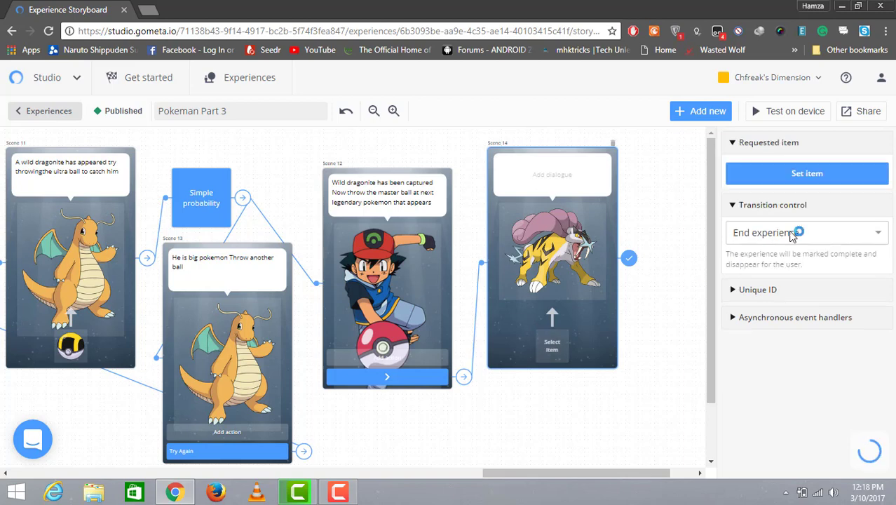
pyautogui.click(824, 179)
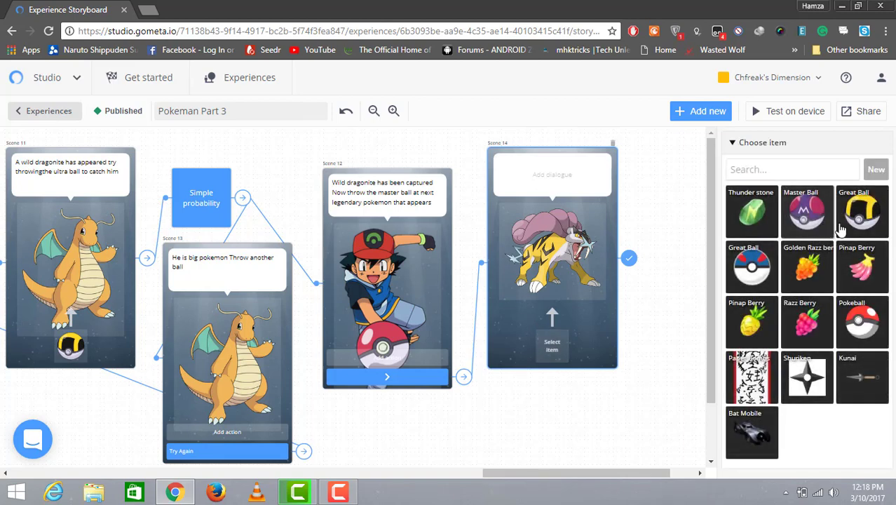
pyautogui.click(784, 220)
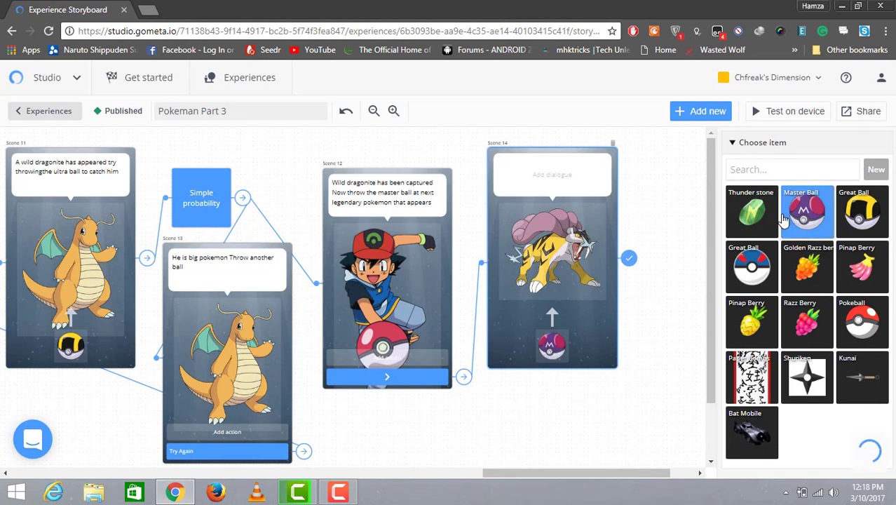
# Step: Write Scene 14's dialogue: "A wild raikou has appeared Throw the master ball to capture him"
pyautogui.click(529, 176)
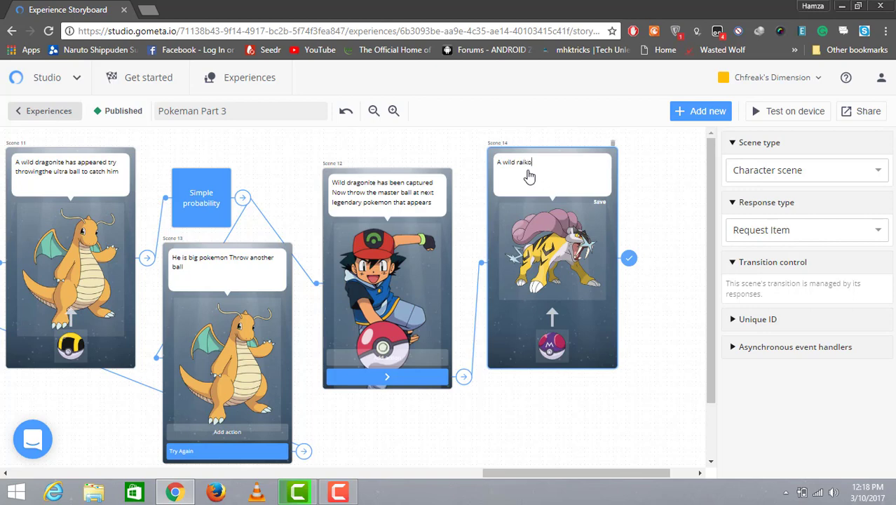
pyautogui.write('has appe')
pyautogui.write('ared')
pyautogui.write('Throw the masye')
pyautogui.write('r ball at ')
pyautogui.write('him to')
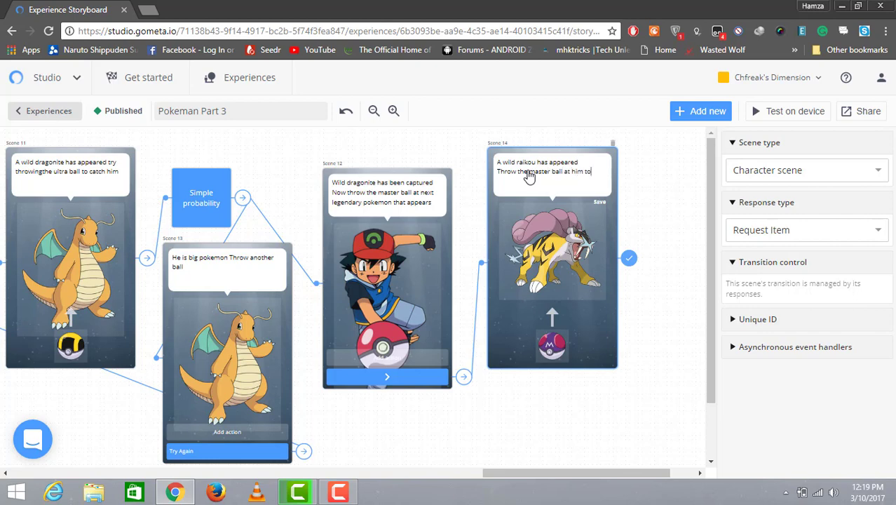
pyautogui.write(' capur')
pyautogui.press('BackSpace')
pyautogui.press('BackSpace')
pyautogui.press('BackSpace')
pyautogui.press('BackSpace')
pyautogui.press('BackSpace')
pyautogui.press('BackSpace')
pyautogui.press('BackSpace')
pyautogui.press('BackSpace')
pyautogui.press('BackSpace')
pyautogui.press('BackSpace')
pyautogui.write('to')
# Step: Set Scene 14's transition control to Transition to block and add a new Simple probability block
pyautogui.click(631, 266)
pyautogui.click(867, 236)
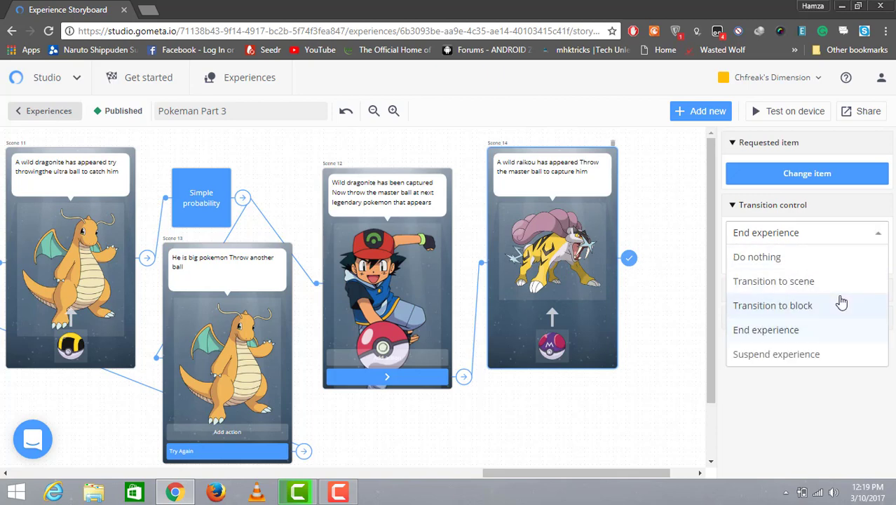
pyautogui.click(841, 302)
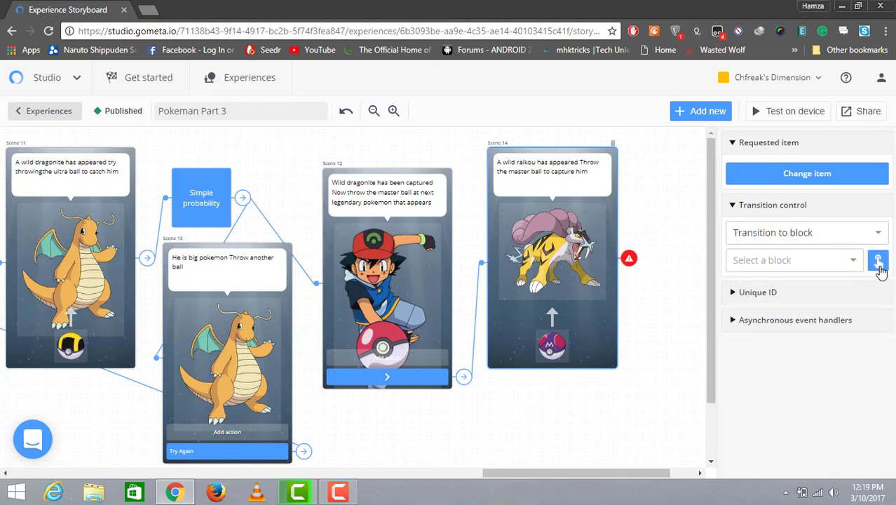
pyautogui.click(852, 261)
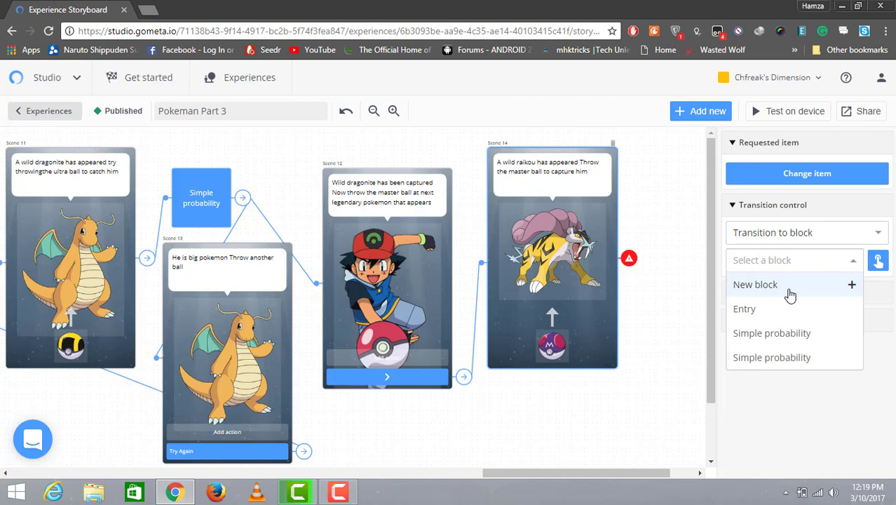
pyautogui.click(791, 295)
pyautogui.moveTo(169, 256); pyautogui.dragTo(168, 379)
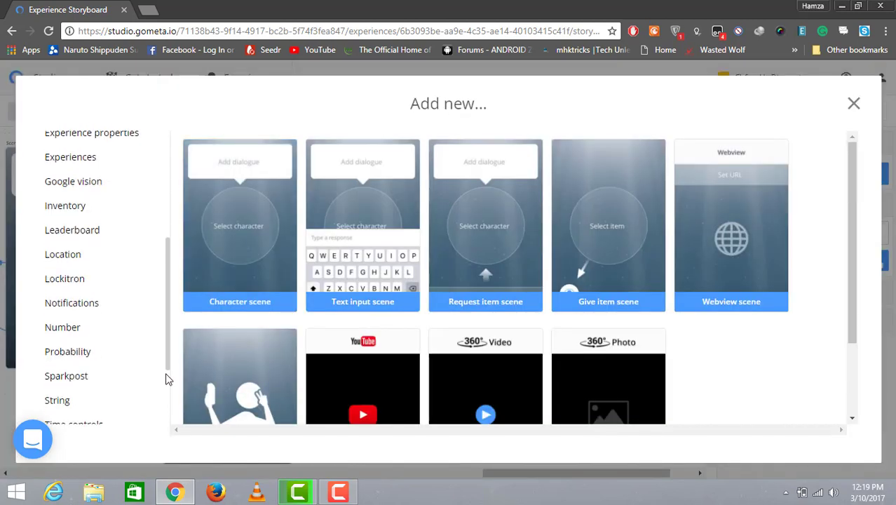
pyautogui.scroll(-2, 166, 375)
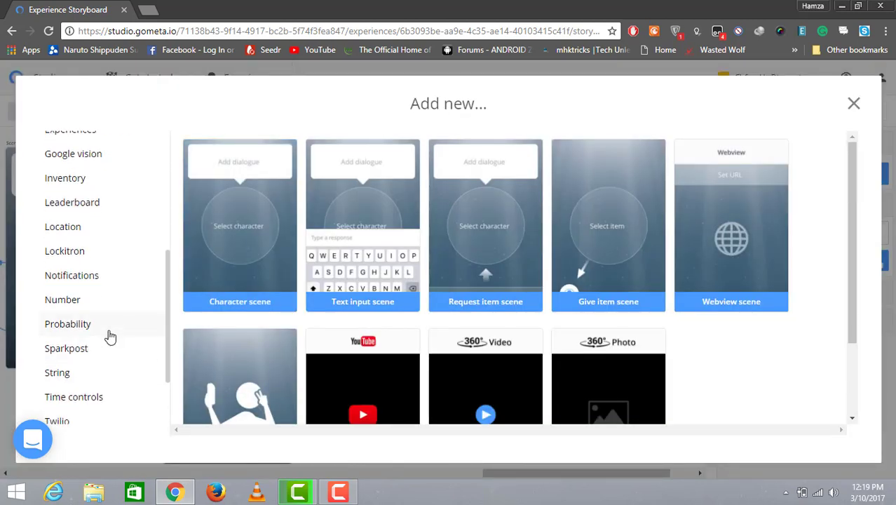
pyautogui.click(105, 328)
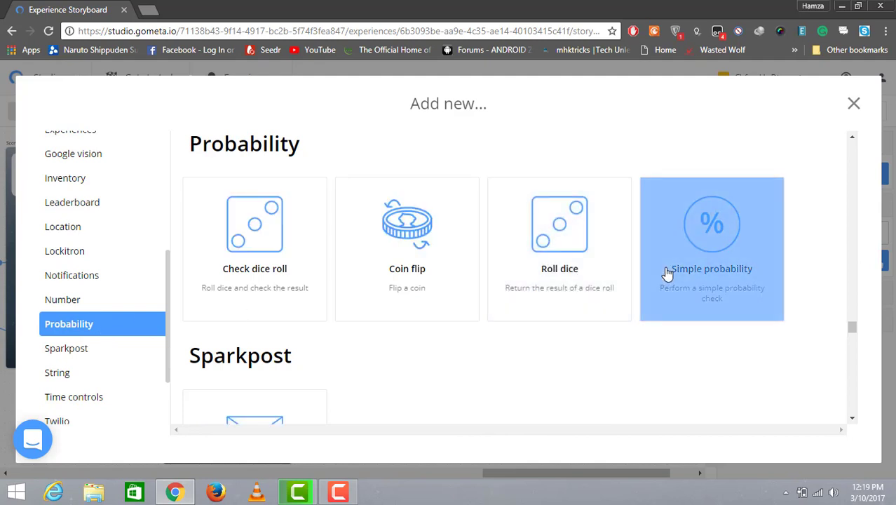
pyautogui.click(668, 274)
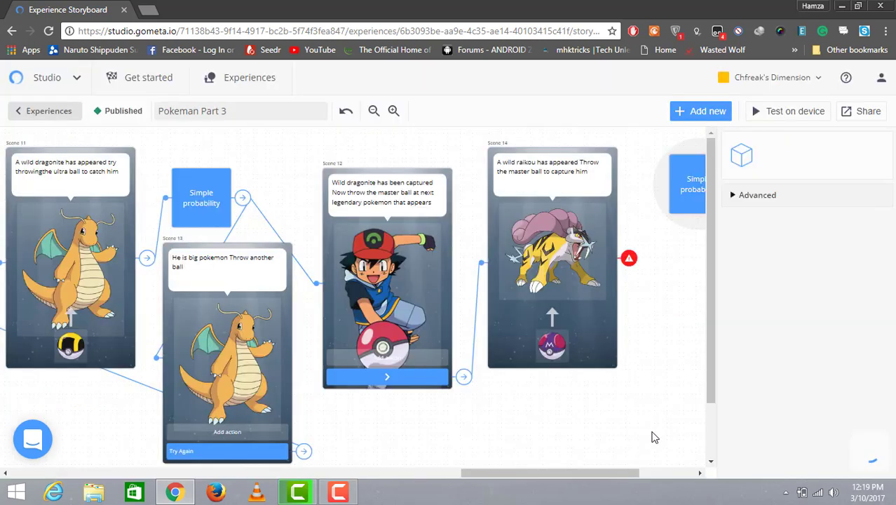
# Step: Link Scene 14's block transition to the new Simple probability block
pyautogui.moveTo(615, 476); pyautogui.dragTo(650, 476)
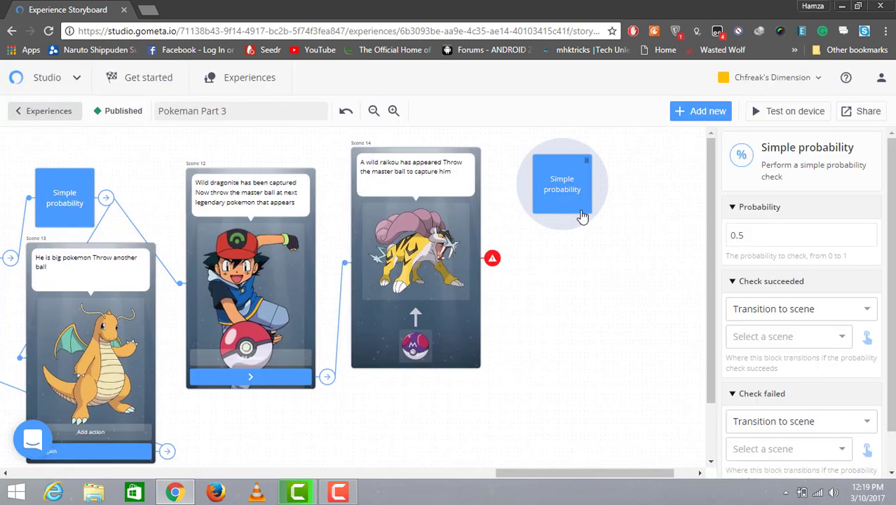
pyautogui.moveTo(574, 234); pyautogui.dragTo(574, 250)
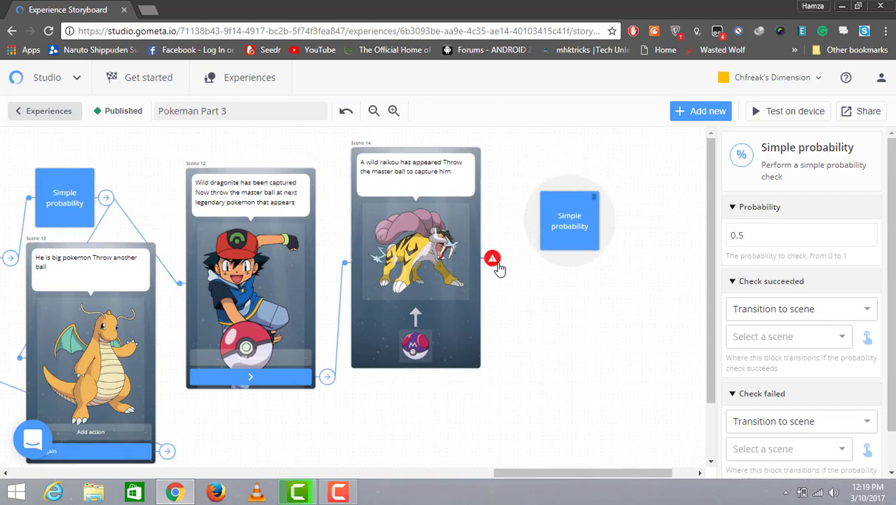
pyautogui.click(498, 266)
pyautogui.click(879, 260)
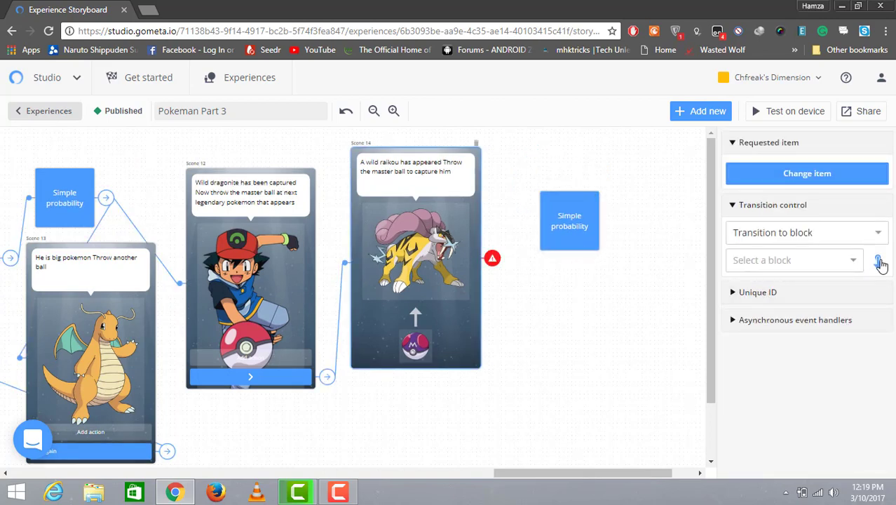
pyautogui.click(579, 245)
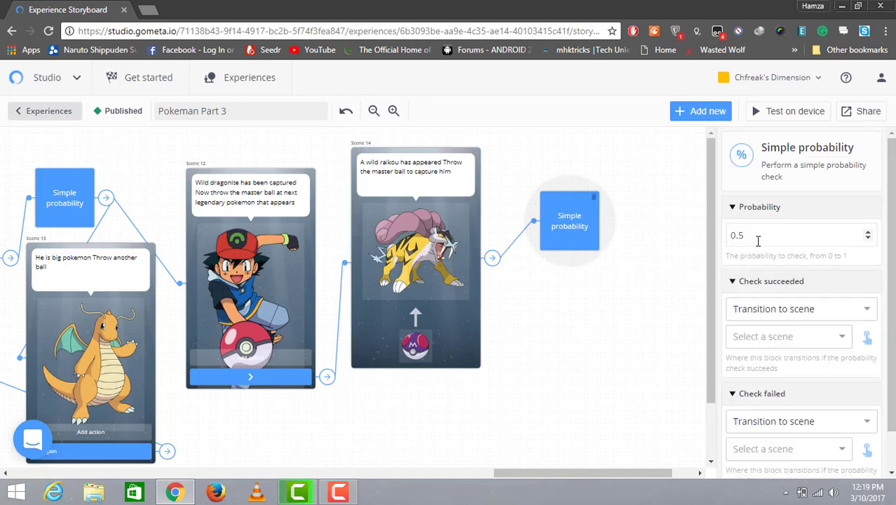
# Step: Set the Simple probability block's probability to 0.4
pyautogui.click(757, 235)
pyautogui.write('4')
pyautogui.click(871, 340)
pyautogui.click(843, 338)
pyautogui.click(846, 343)
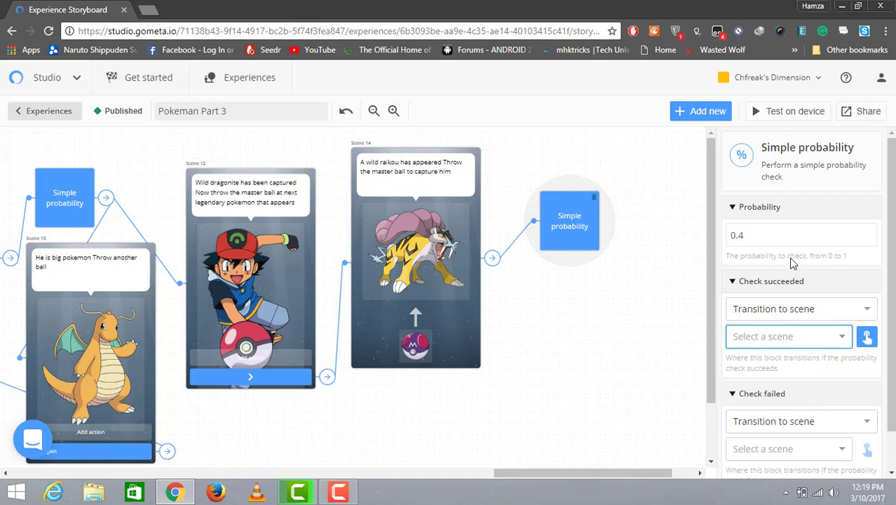
pyautogui.click(774, 239)
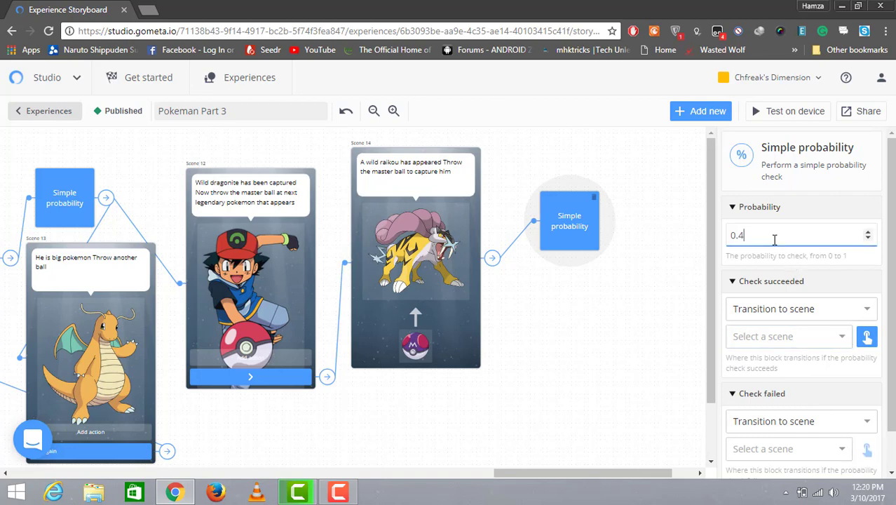
pyautogui.press('BackSpace')
pyautogui.press('BackSpace')
pyautogui.press('BackSpace')
pyautogui.write('0.4')
# Step: Make the check-succeeded path transition to a new Character scene
pyautogui.click(819, 336)
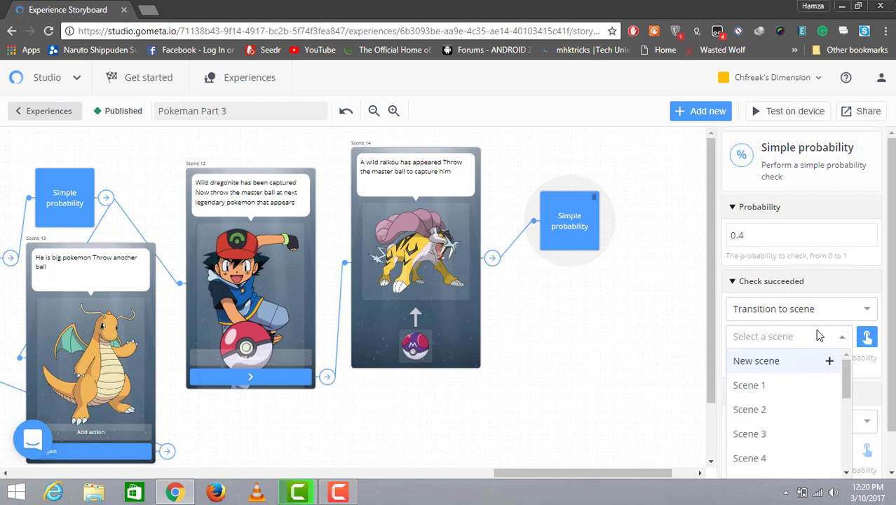
pyautogui.click(794, 360)
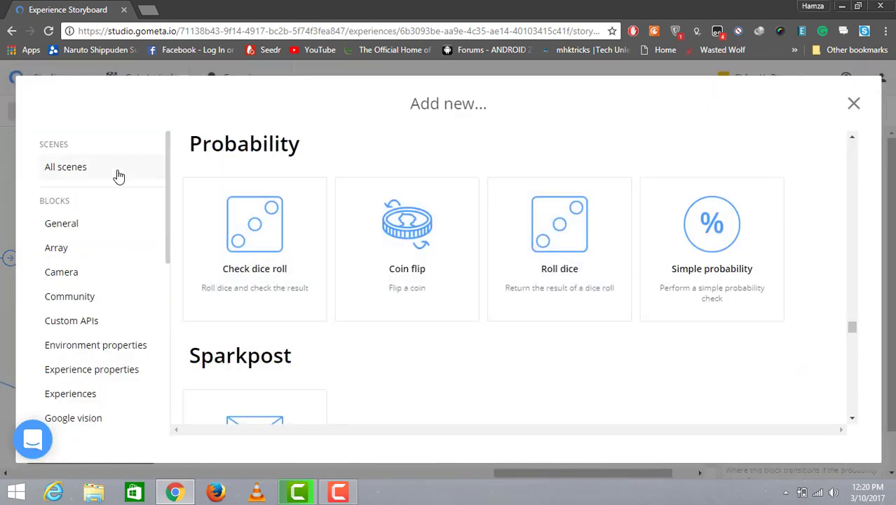
pyautogui.click(119, 174)
pyautogui.click(221, 204)
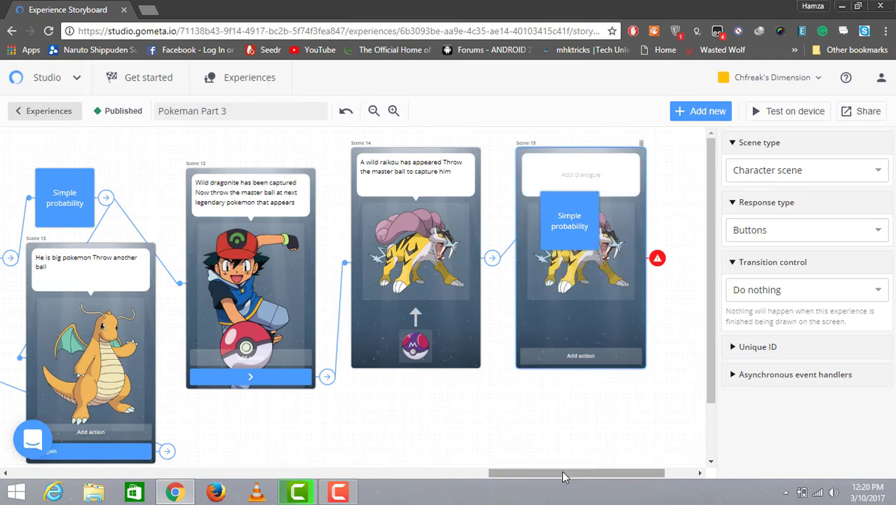
# Step: Make the check-failed path transition to another new Character scene
pyautogui.moveTo(561, 474); pyautogui.dragTo(605, 472)
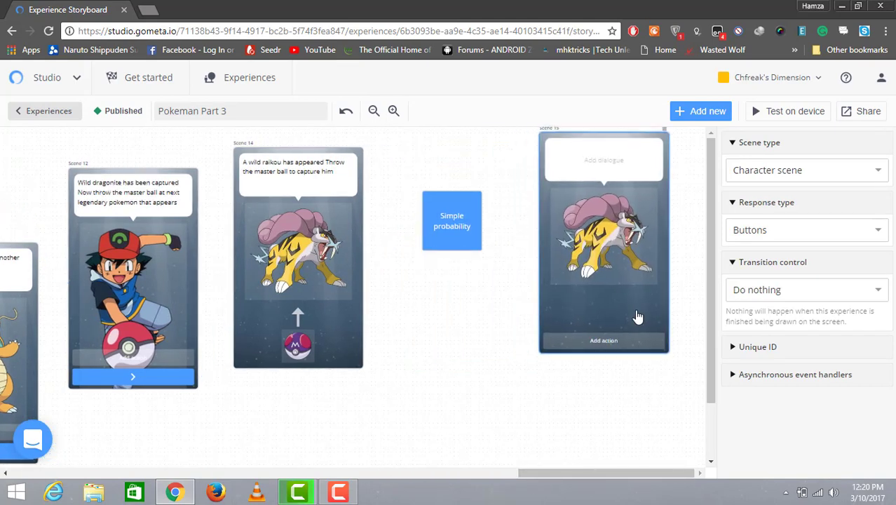
pyautogui.click(468, 244)
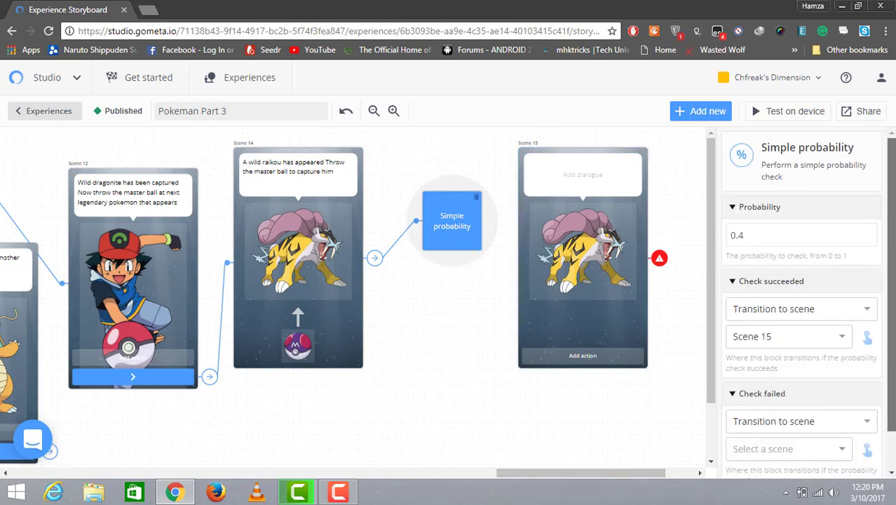
pyautogui.moveTo(891, 372); pyautogui.dragTo(891, 408)
pyautogui.click(873, 408)
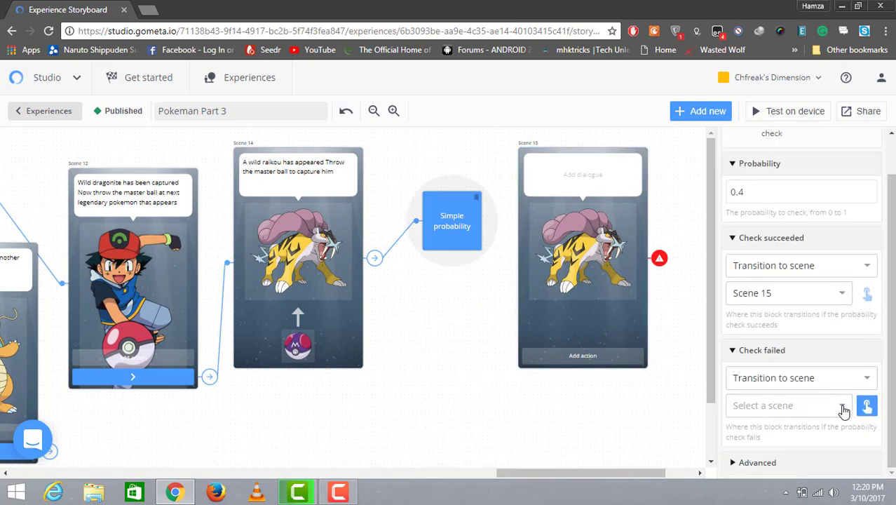
pyautogui.click(844, 408)
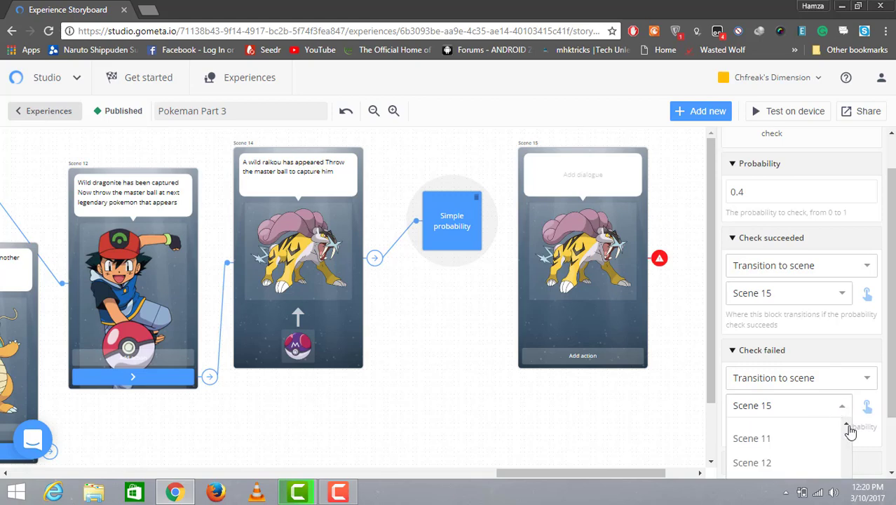
pyautogui.scroll(5, 849, 428)
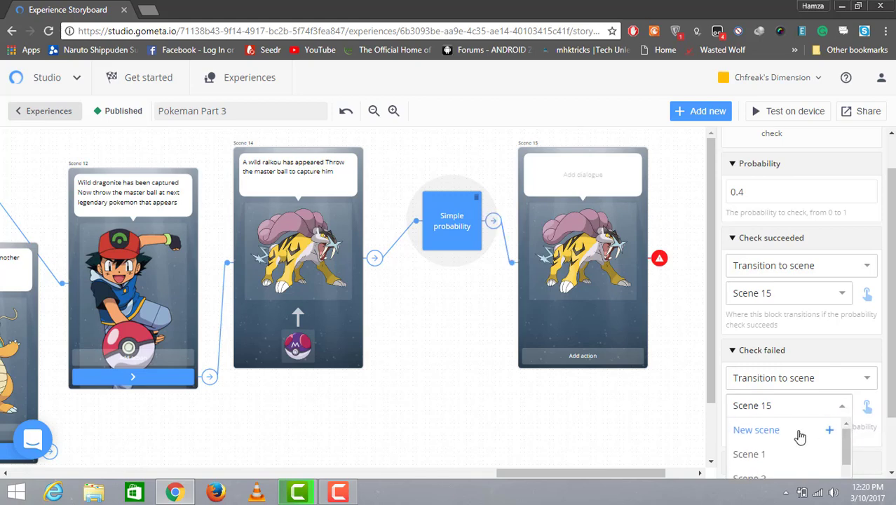
pyautogui.click(799, 432)
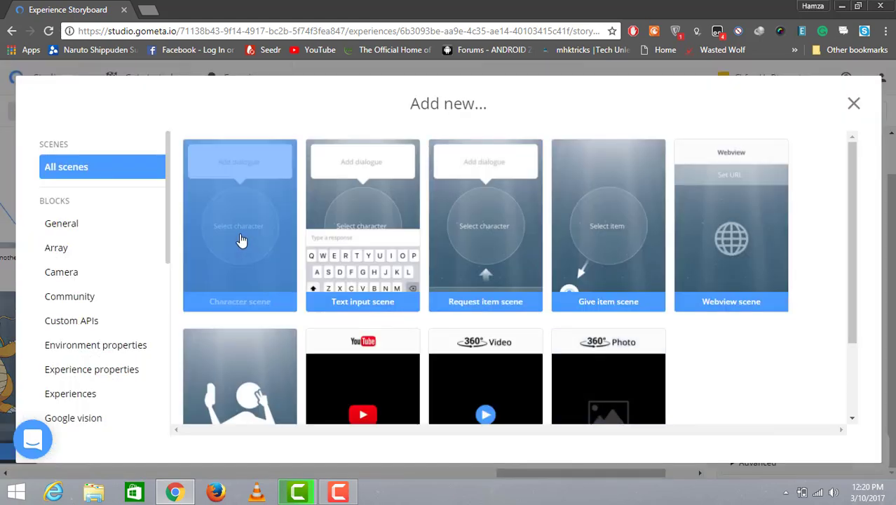
pyautogui.click(552, 442)
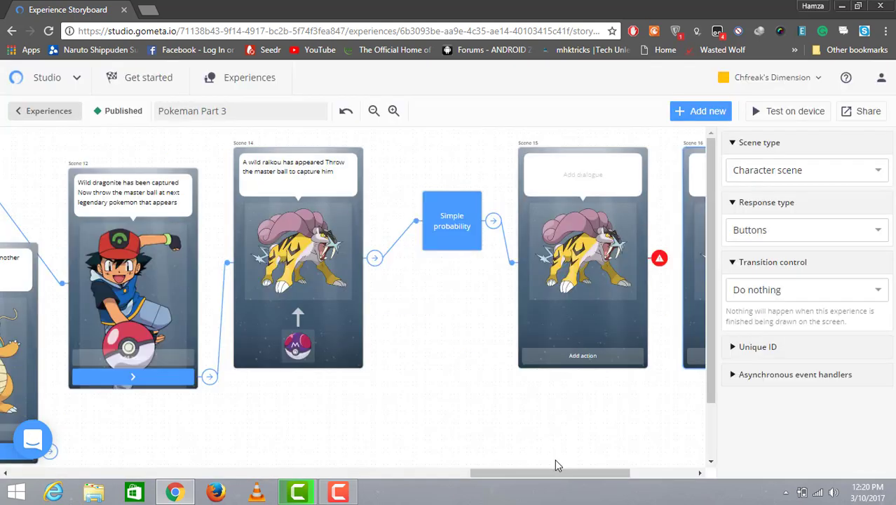
# Step: Rearrange Scene 15, Scene 16 and the probability block on the storyboard
pyautogui.moveTo(558, 472); pyautogui.dragTo(591, 468)
pyautogui.moveTo(581, 284); pyautogui.dragTo(283, 396)
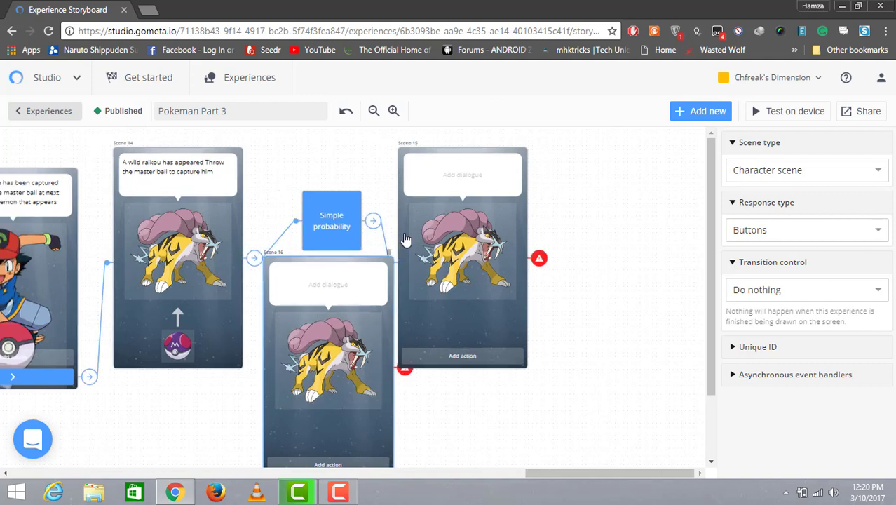
pyautogui.moveTo(468, 217); pyautogui.dragTo(528, 216)
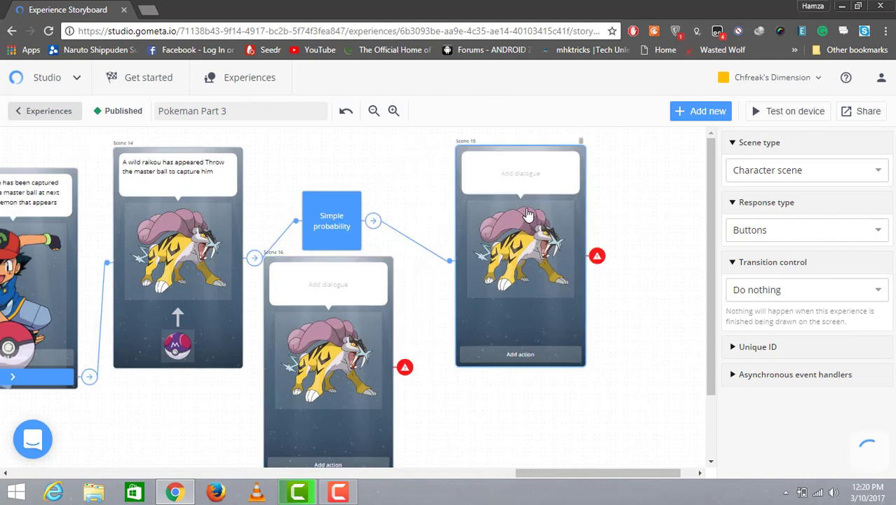
pyautogui.moveTo(337, 222); pyautogui.dragTo(345, 199)
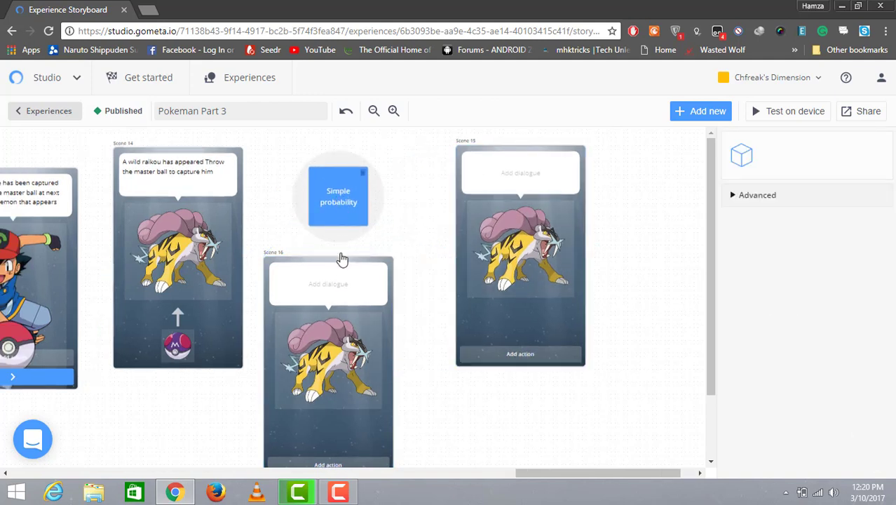
pyautogui.moveTo(350, 266); pyautogui.dragTo(357, 257)
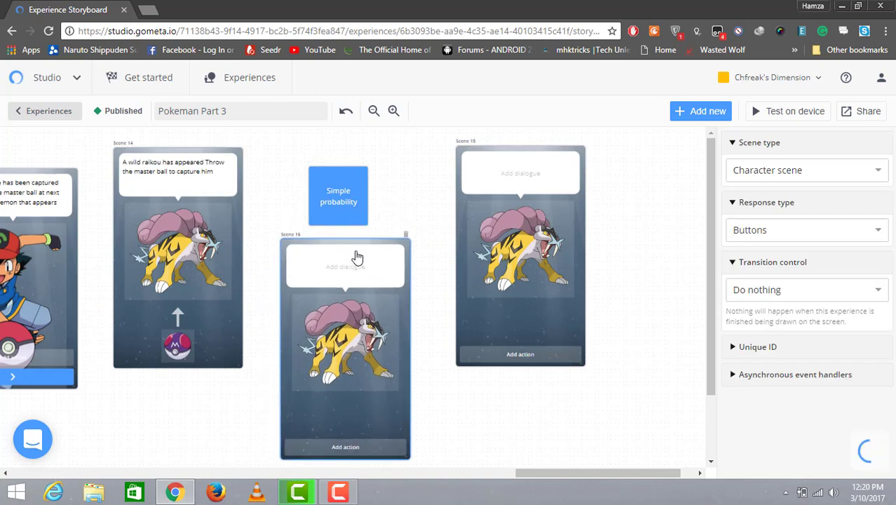
# Step: Write Scene 16's dialogue: "He is one of legendary pokemon try harder"
pyautogui.click(357, 260)
pyautogui.write('H')
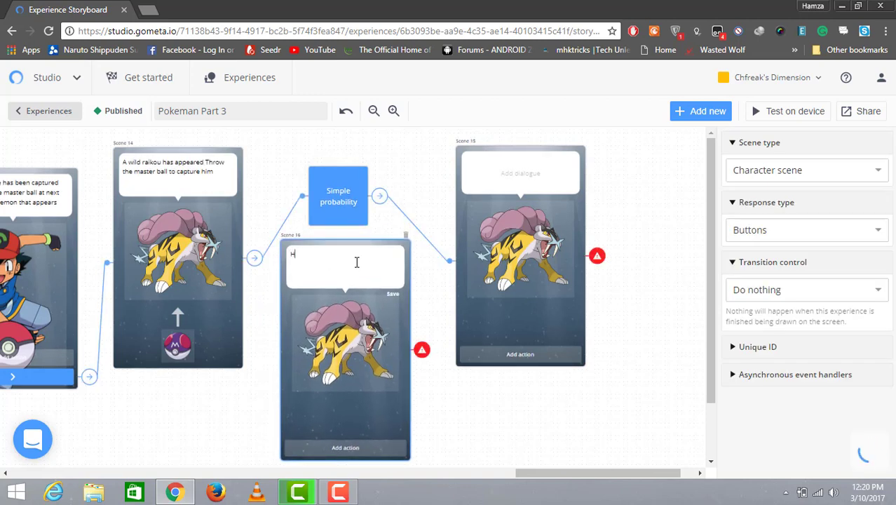
pyautogui.write('e is one of legendary pokemon')
pyautogui.write('try harder')
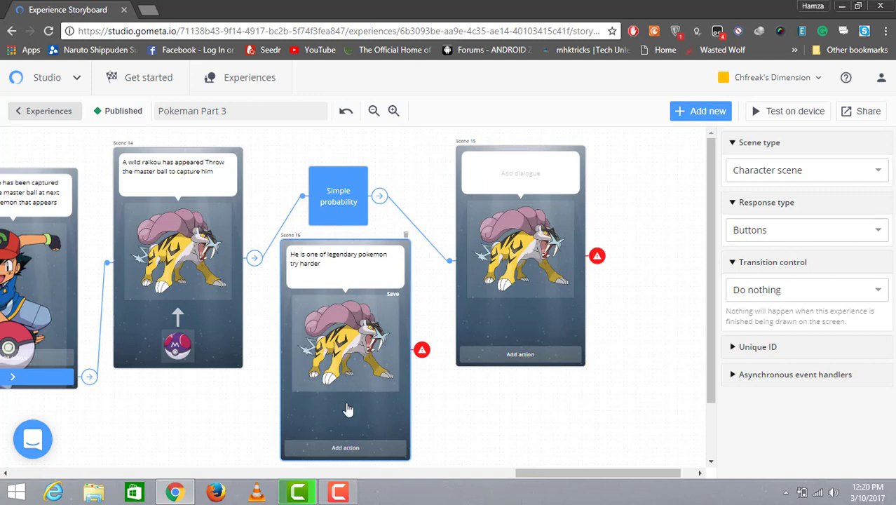
# Step: Add a "Keep trying" button to Scene 16 that transitions back to Scene 12
pyautogui.click(346, 448)
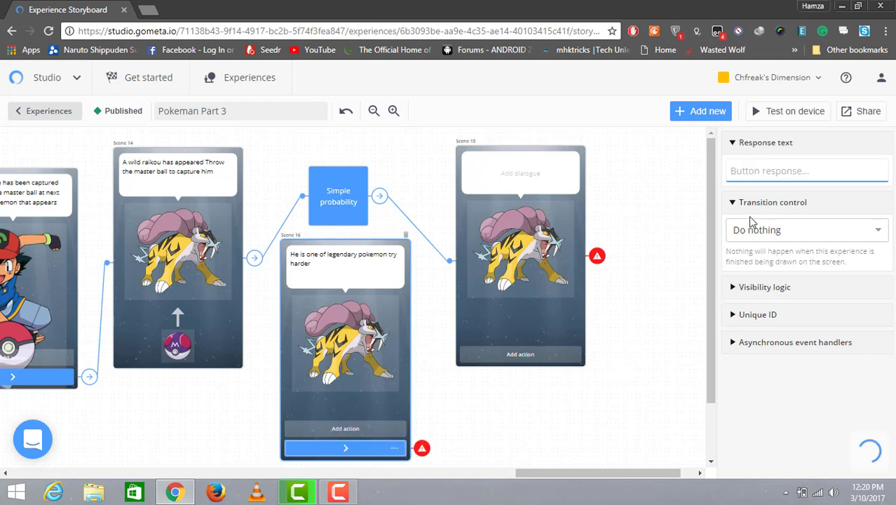
pyautogui.write('Try')
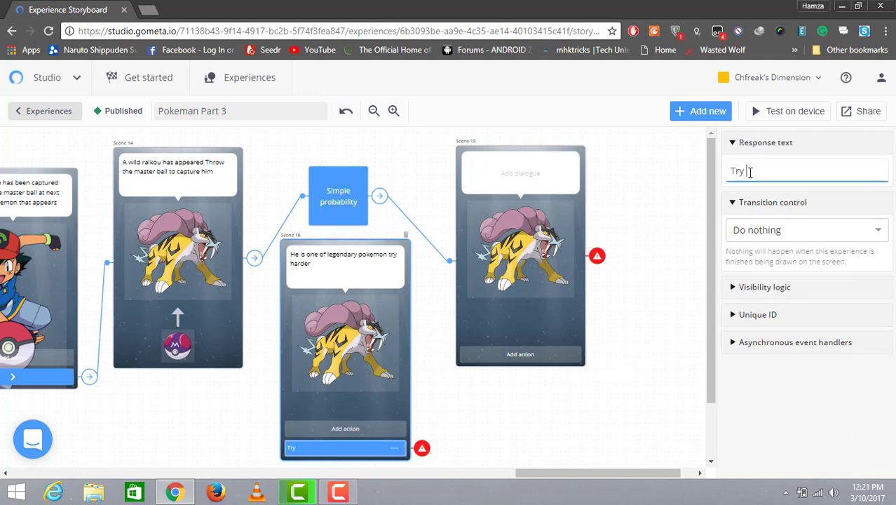
pyautogui.press('BackSpace')
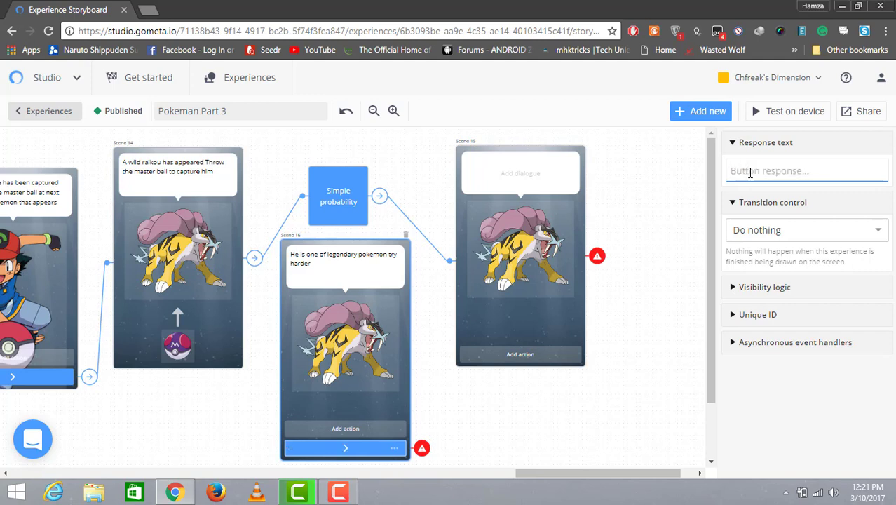
pyautogui.write('Keep tr')
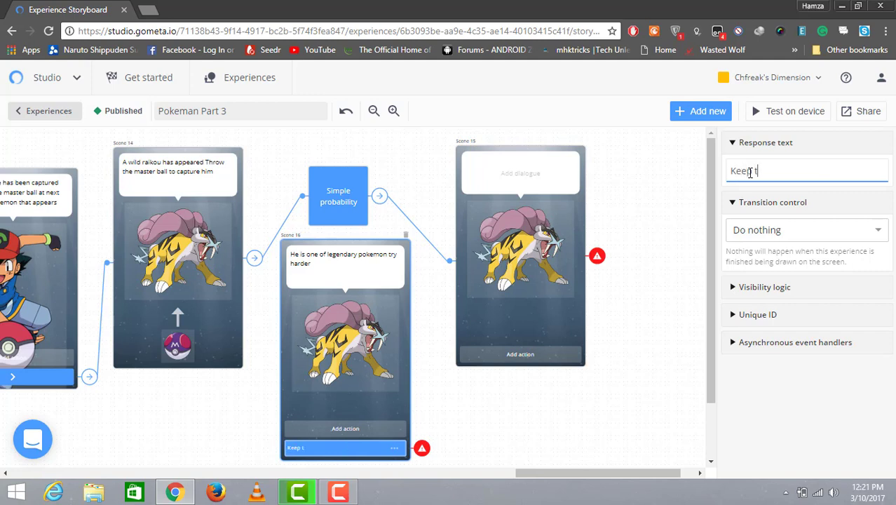
pyautogui.write('ying')
pyautogui.click(855, 235)
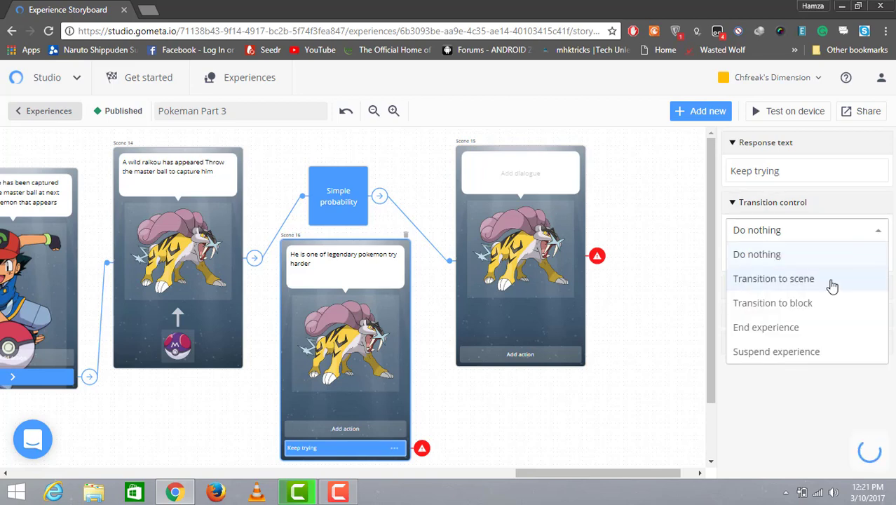
pyautogui.click(835, 279)
pyautogui.click(877, 259)
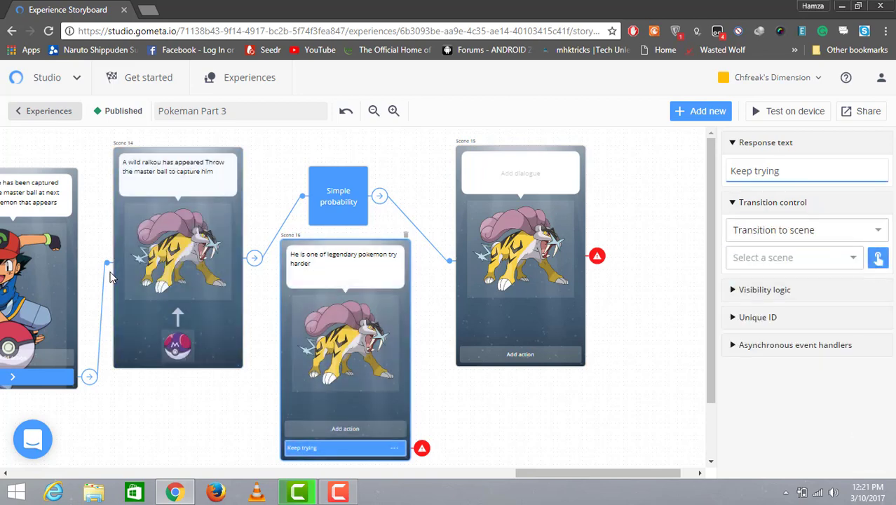
pyautogui.click(73, 278)
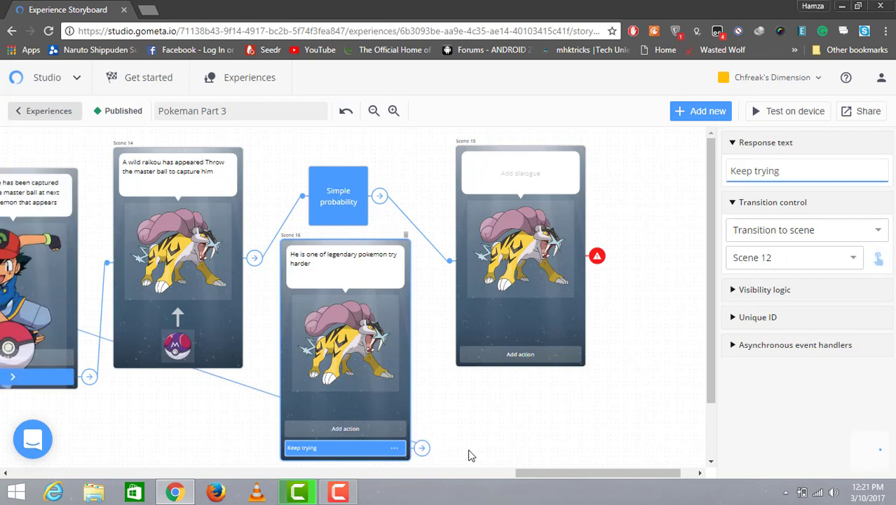
# Step: Change Scene 15's character to Ash by searching the character library for "ash"
pyautogui.click(507, 267)
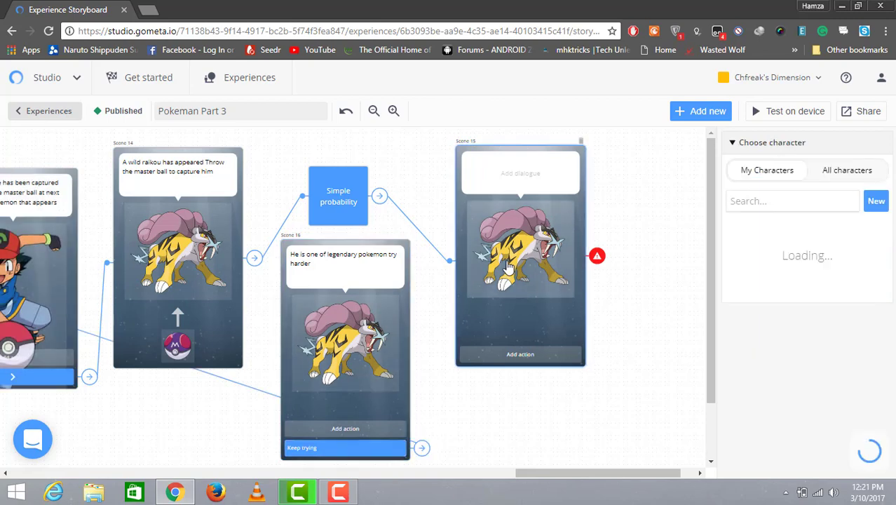
pyautogui.click(758, 202)
pyautogui.write('ash')
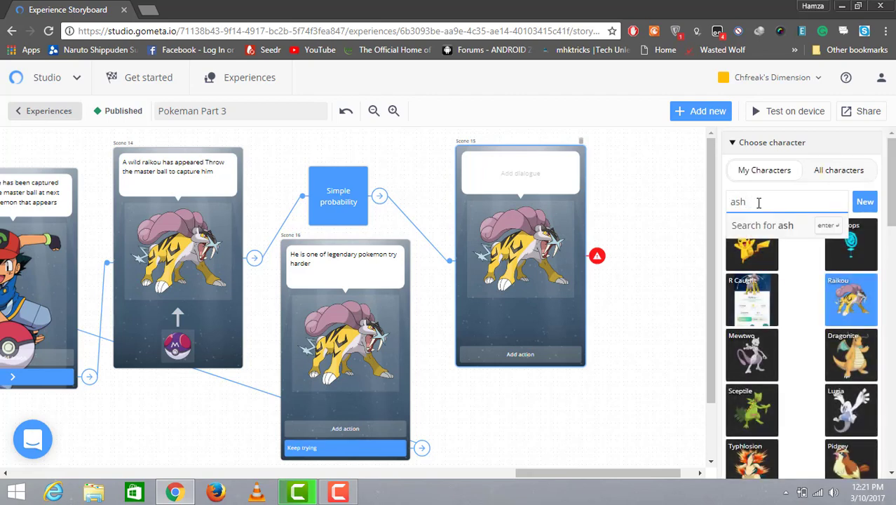
pyautogui.click(837, 231)
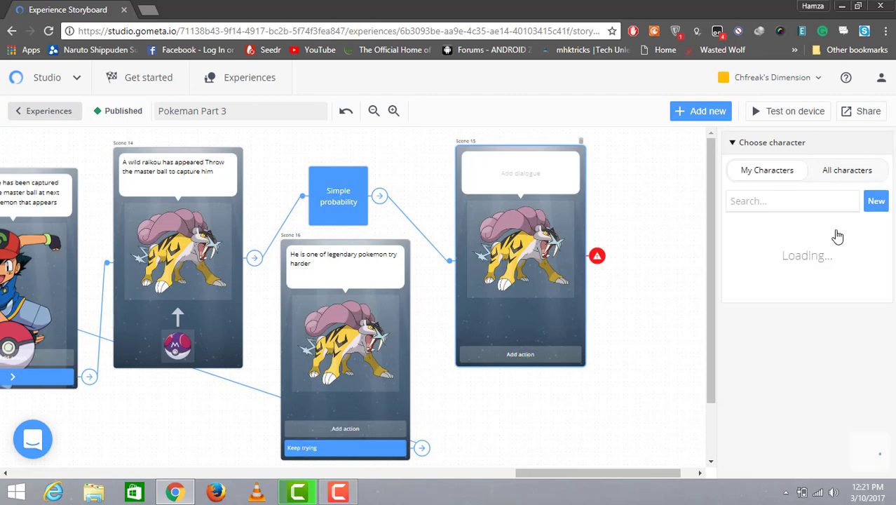
pyautogui.click(754, 241)
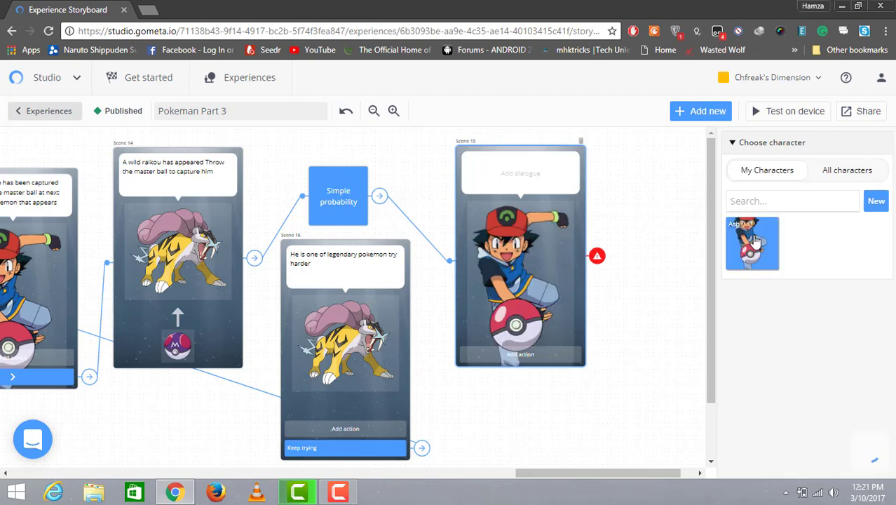
# Step: Write Scene 15's dialogue: "The legendary raikou has been captured Keep use pokeballs to get more pokemons We will meet soon"
pyautogui.click(482, 179)
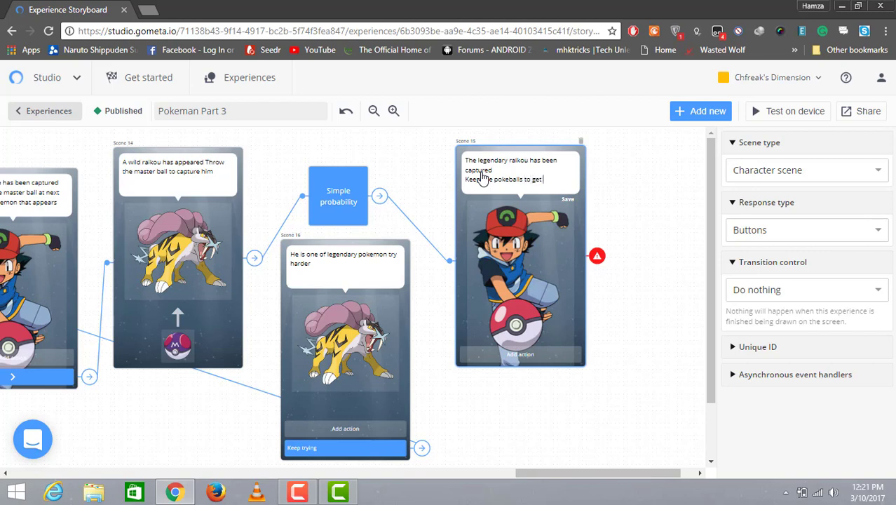
pyautogui.write('mons')
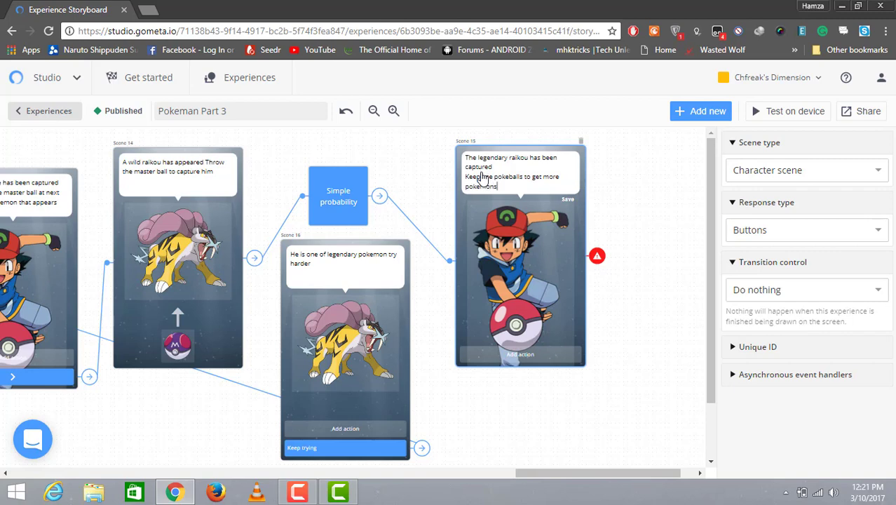
pyautogui.press('Return')
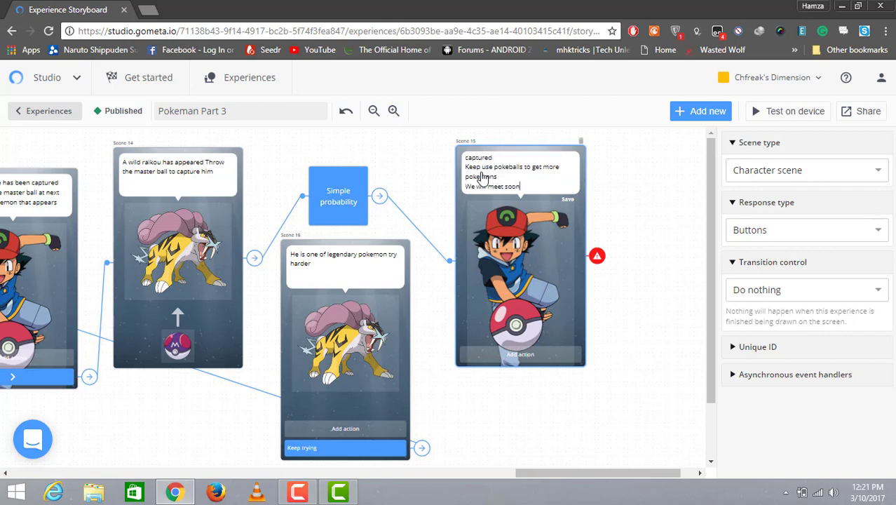
# Step: Add a button to Scene 15 that ends the experience
pyautogui.click(540, 350)
pyautogui.click(541, 354)
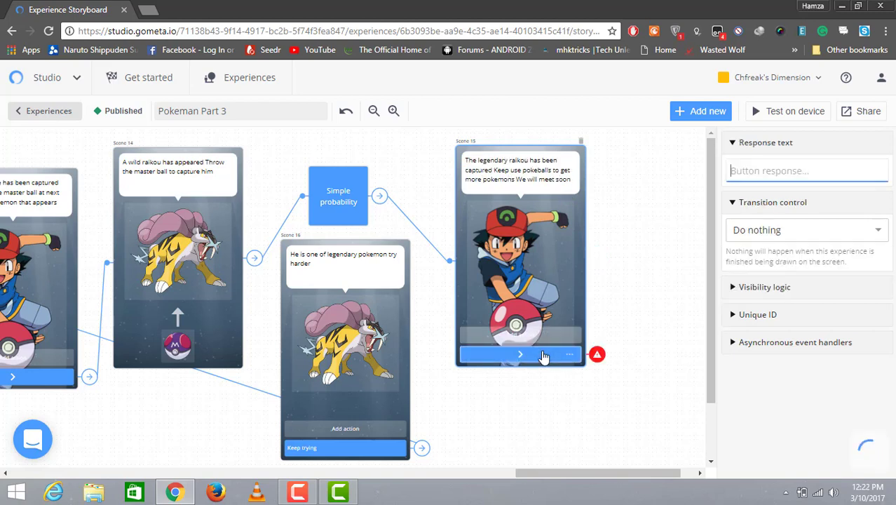
pyautogui.click(886, 234)
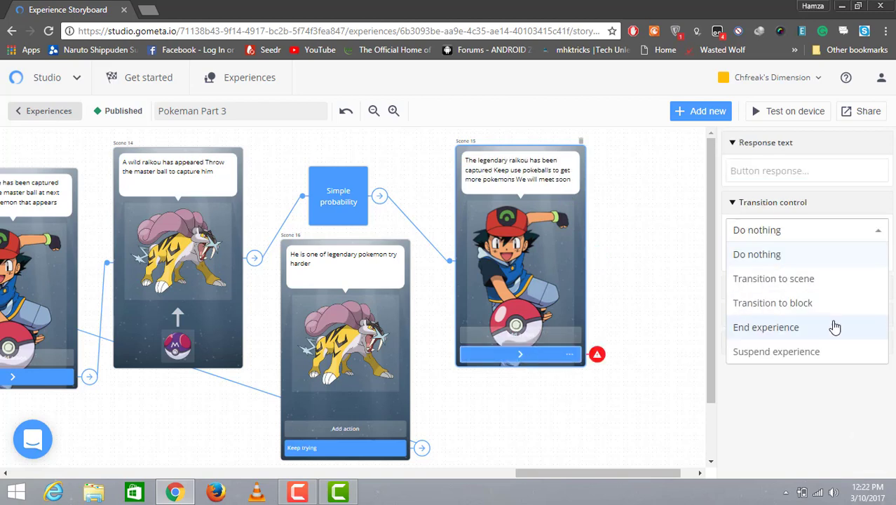
pyautogui.click(834, 327)
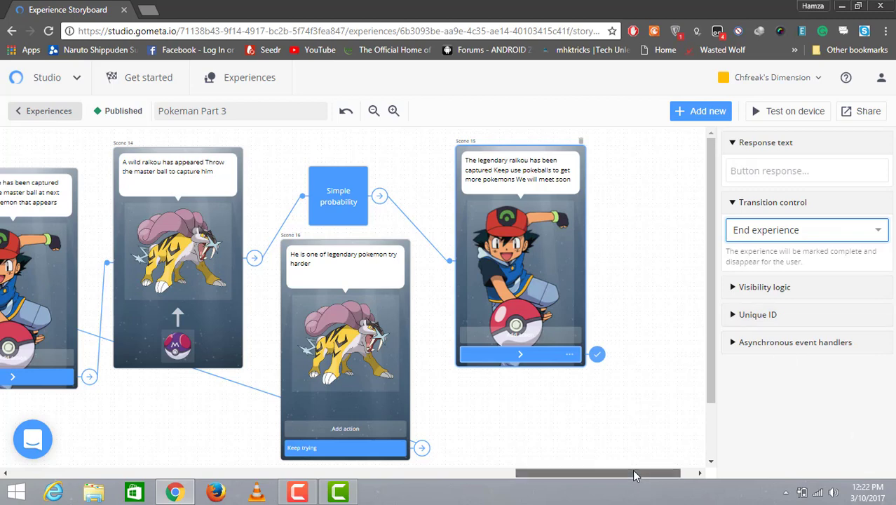
# Step: Test the experience on the device and advance through the introduction scenes about the pokeballs
pyautogui.moveTo(632, 474); pyautogui.dragTo(484, 480)
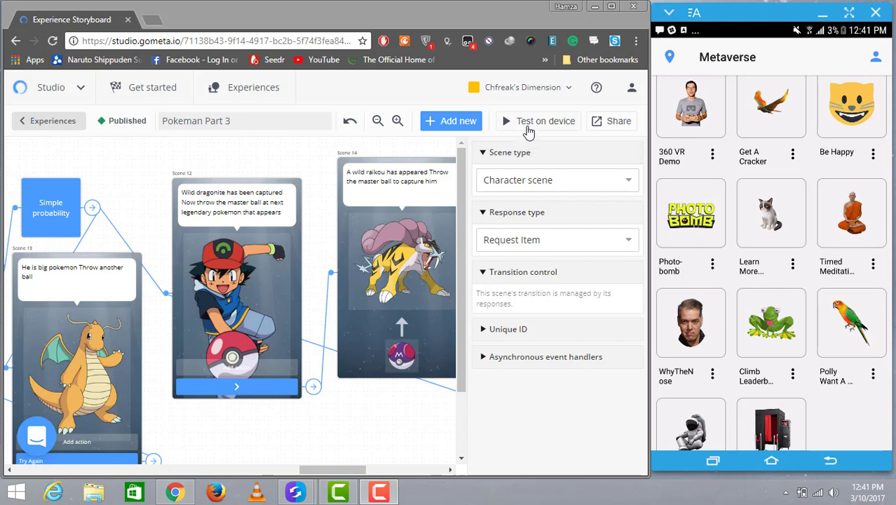
pyautogui.click(528, 126)
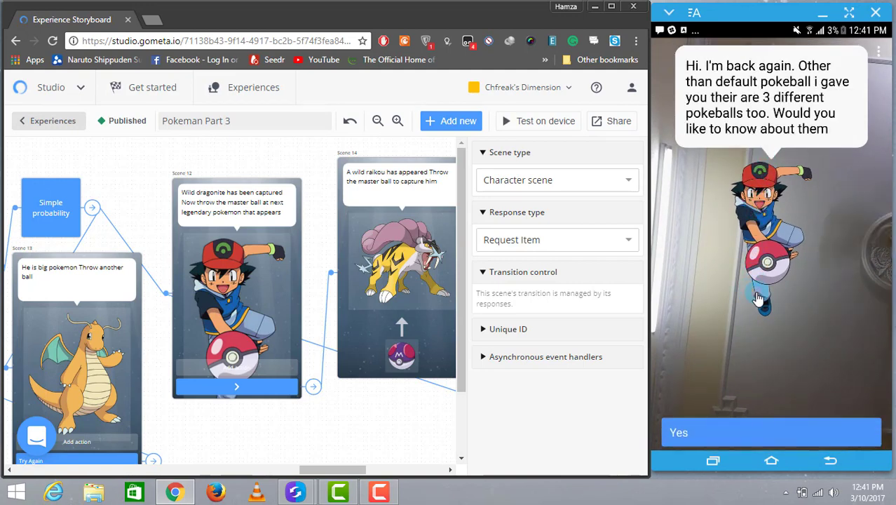
pyautogui.click(769, 433)
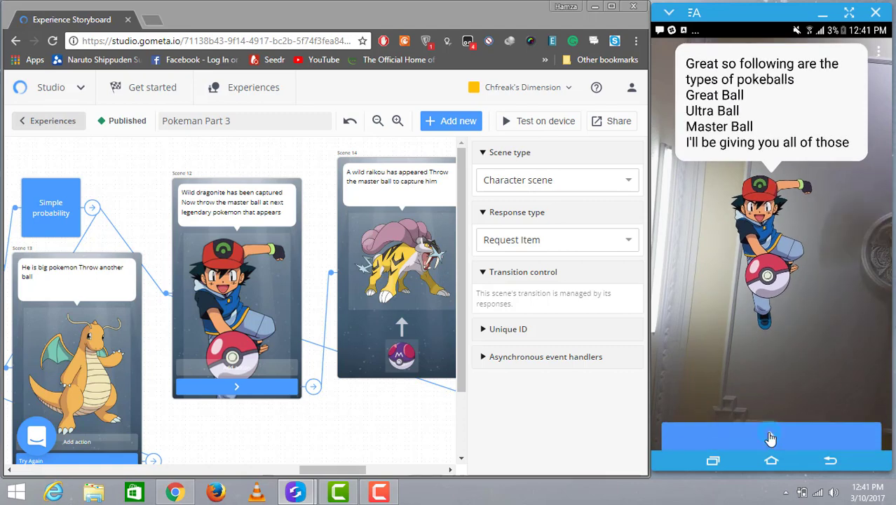
pyautogui.click(770, 437)
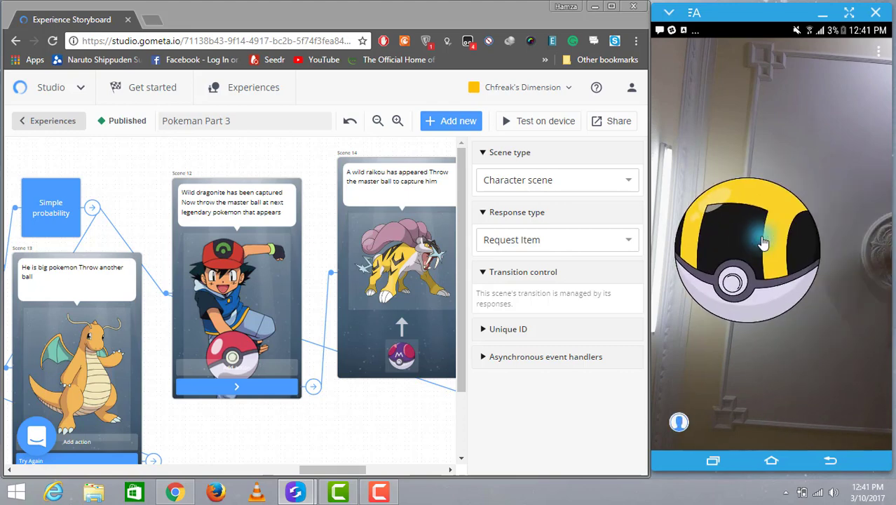
pyautogui.click(763, 242)
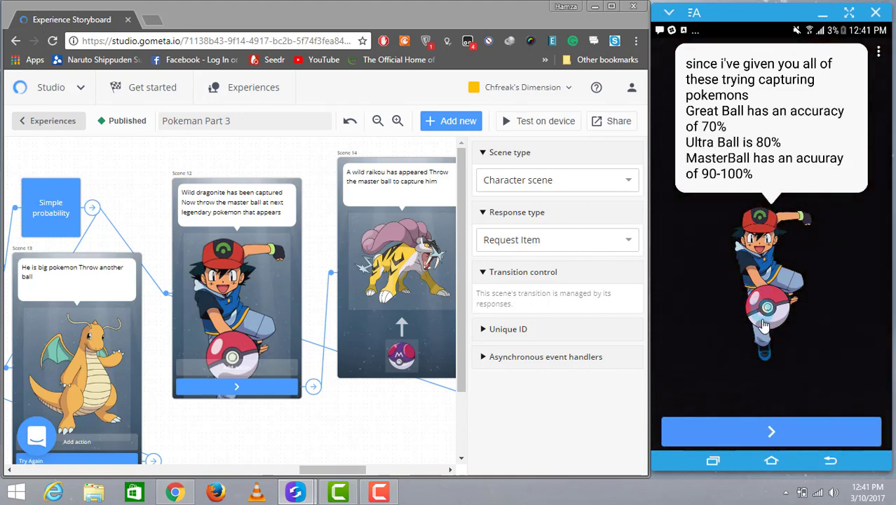
pyautogui.click(781, 431)
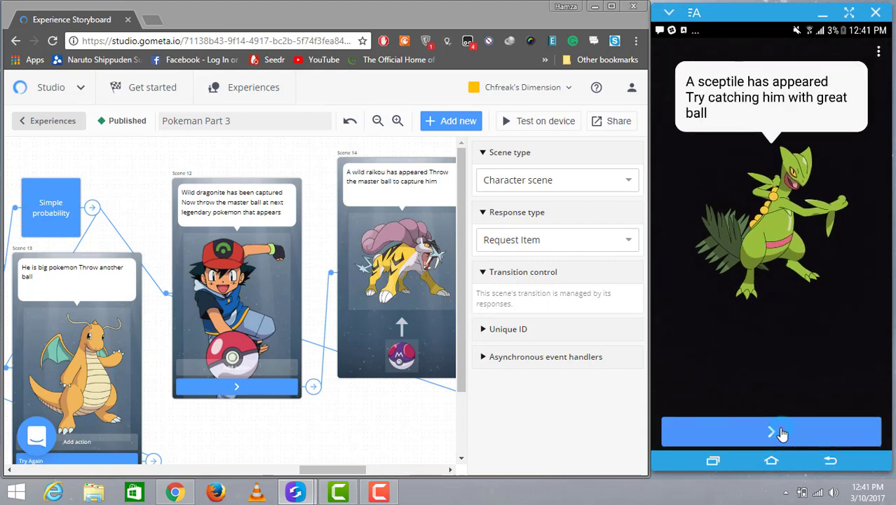
# Step: Throw the great ball at Sceptile on the device, retrying until it is caught
pyautogui.click(783, 434)
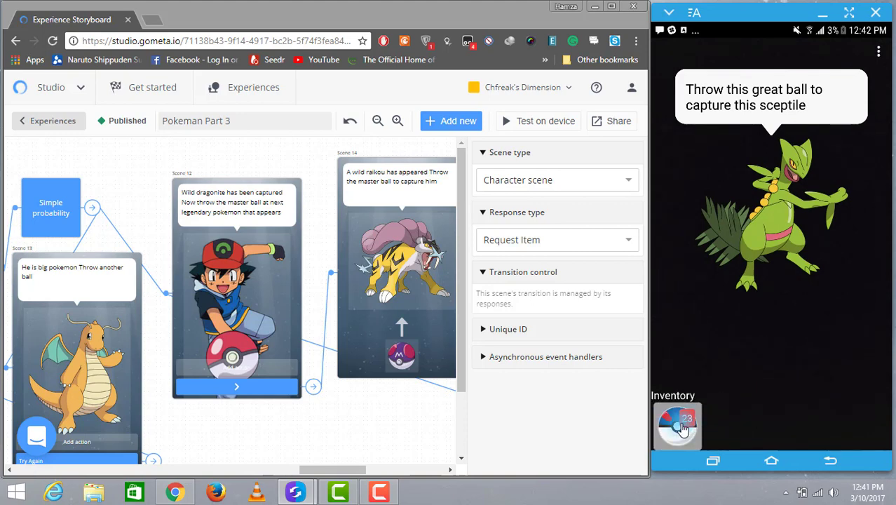
pyautogui.moveTo(677, 424); pyautogui.dragTo(794, 197)
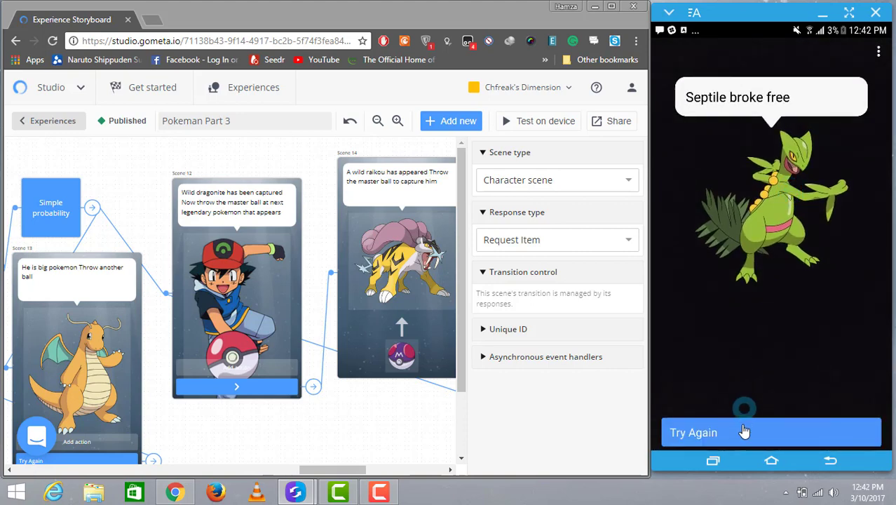
pyautogui.click(744, 438)
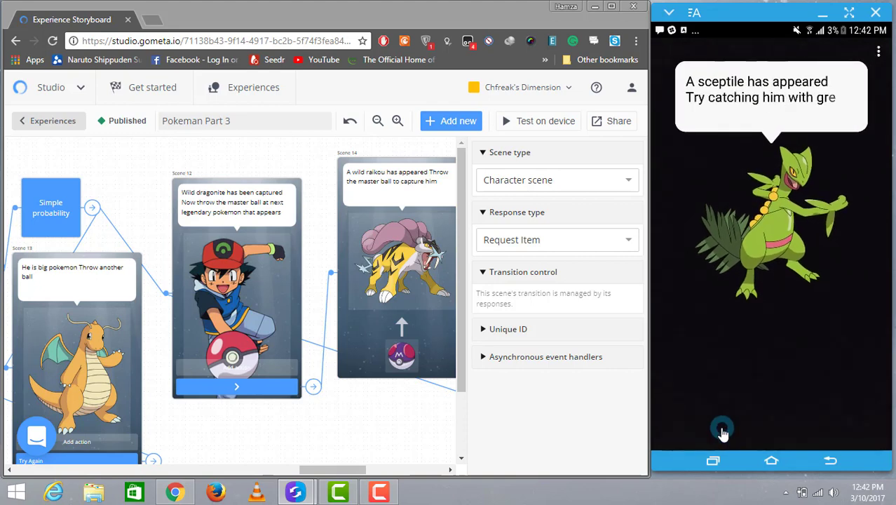
pyautogui.click(729, 436)
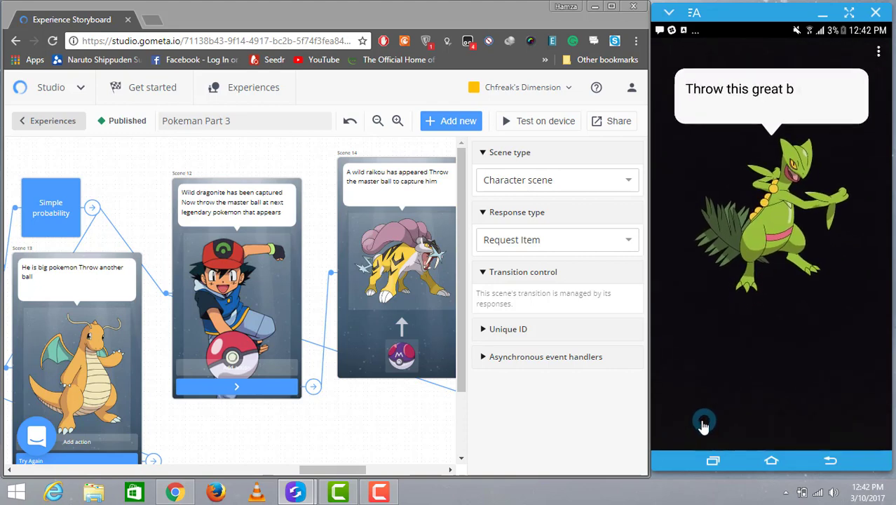
pyautogui.moveTo(685, 433); pyautogui.dragTo(774, 224)
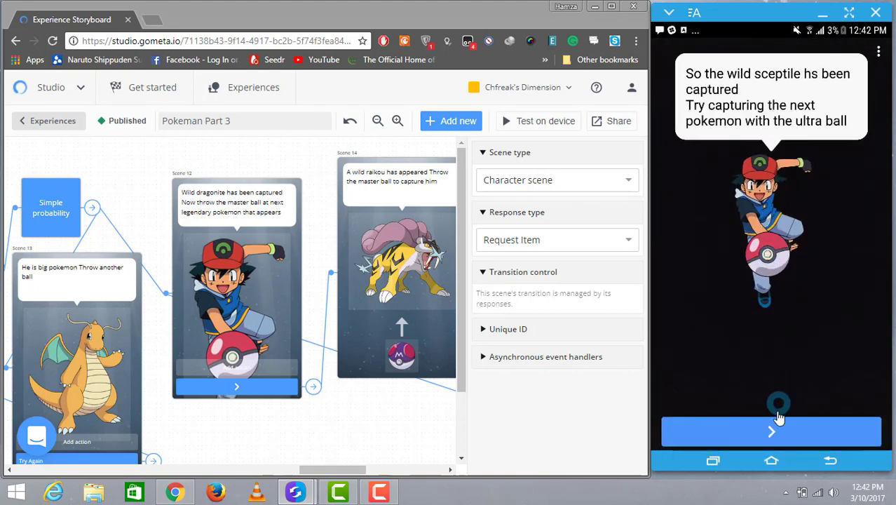
# Step: Continue to Dragonite and throw the ultra ball repeatedly, retrying until it is caught
pyautogui.click(776, 429)
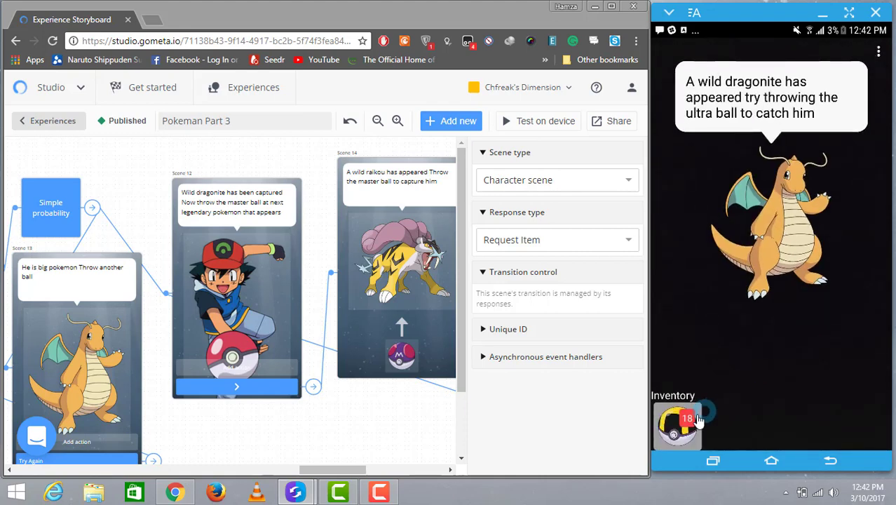
pyautogui.moveTo(678, 423); pyautogui.dragTo(797, 243)
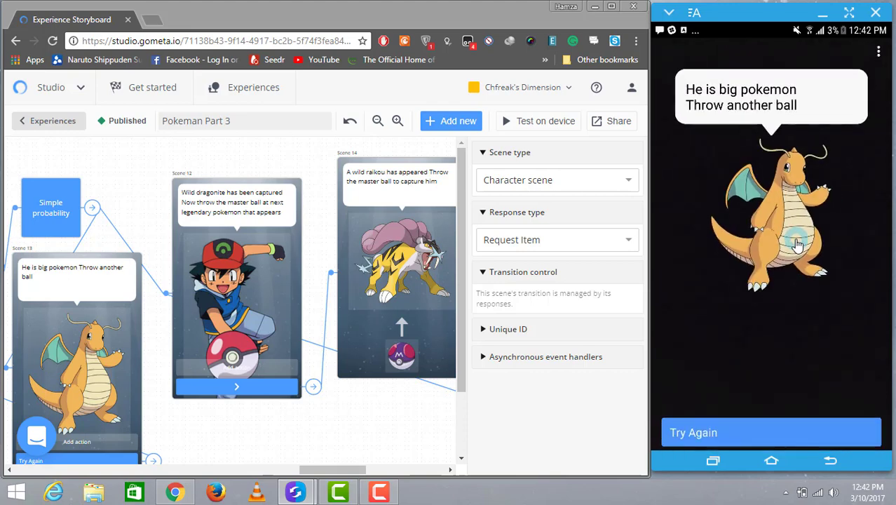
pyautogui.click(750, 437)
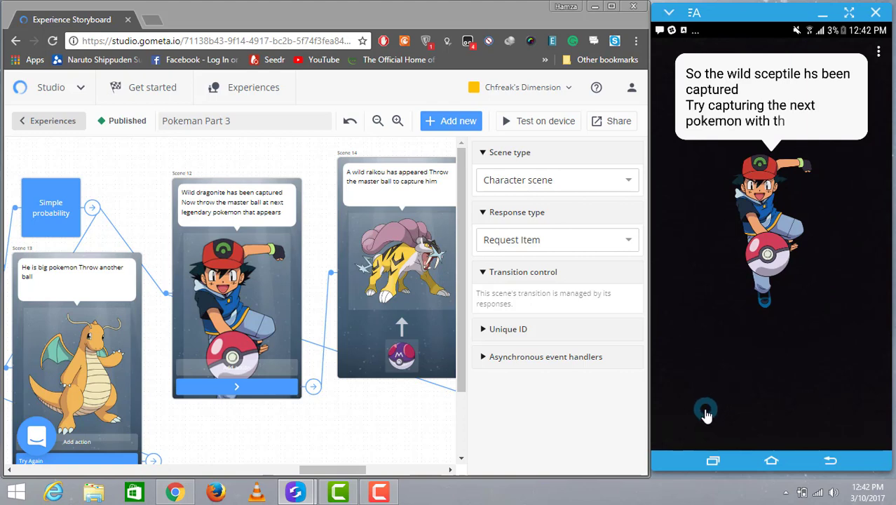
pyautogui.click(693, 431)
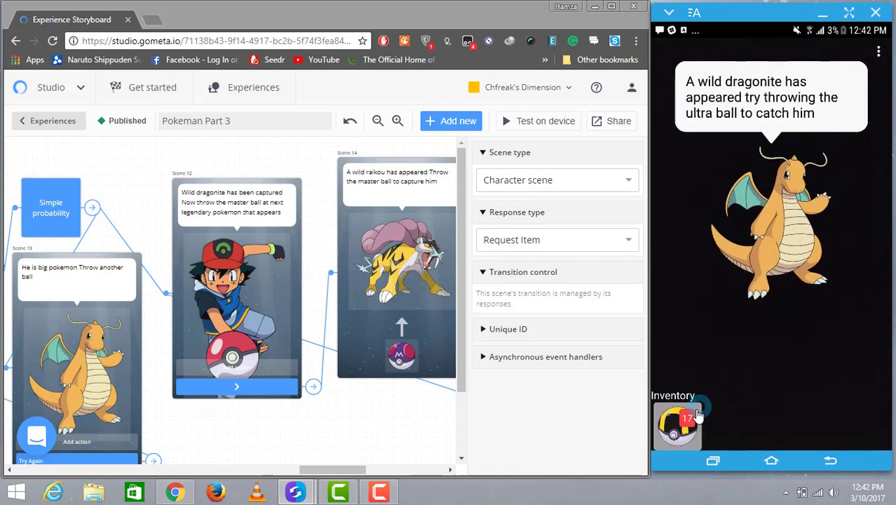
pyautogui.moveTo(698, 416); pyautogui.dragTo(789, 265)
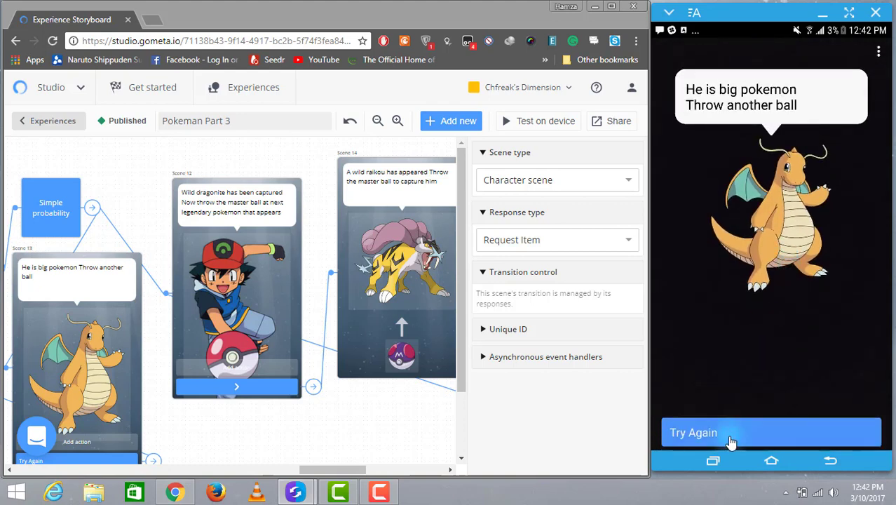
pyautogui.click(730, 440)
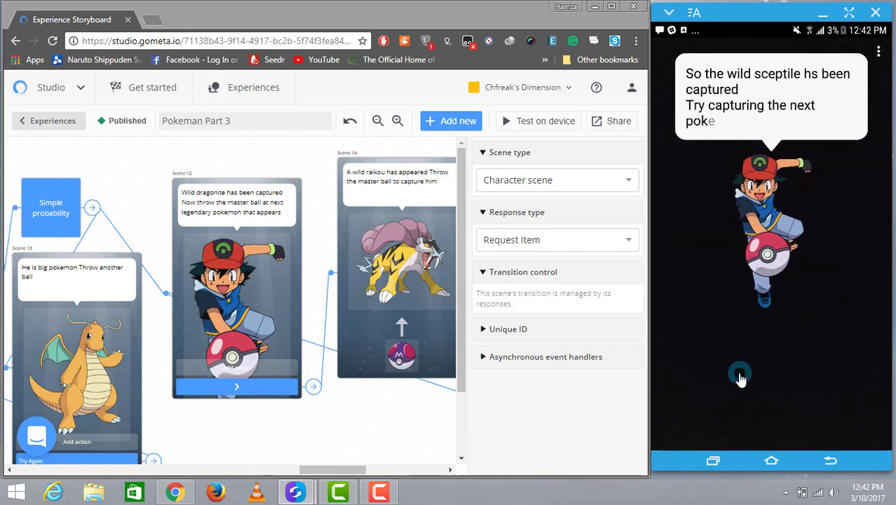
pyautogui.click(748, 433)
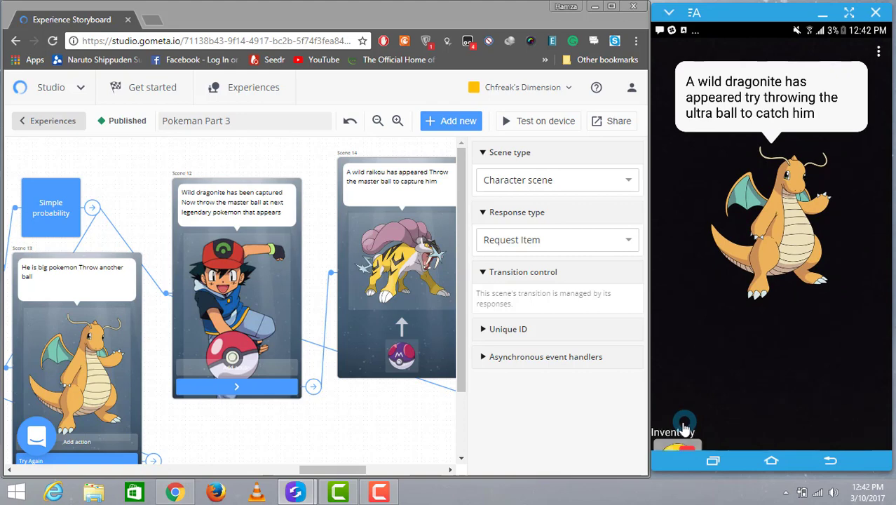
pyautogui.moveTo(682, 427); pyautogui.dragTo(807, 224)
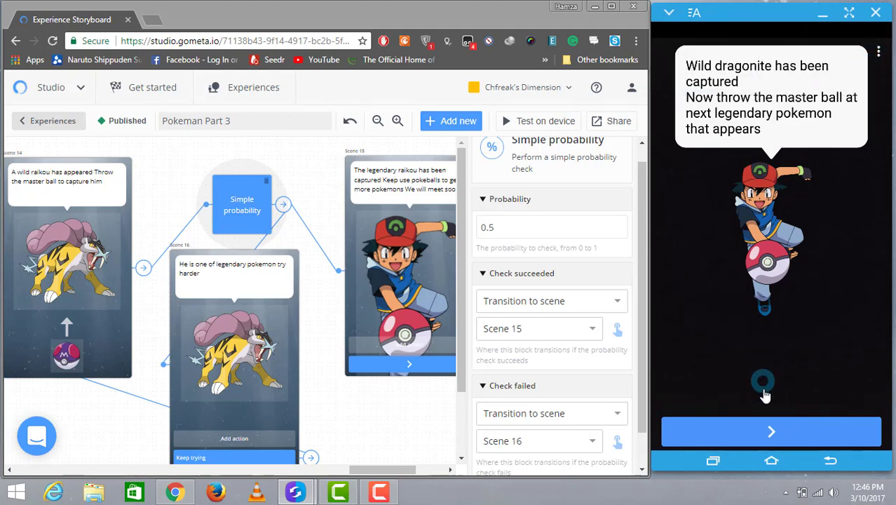
# Step: Continue to Raikou, throw the master ball at it, and advance through the final scene
pyautogui.click(763, 436)
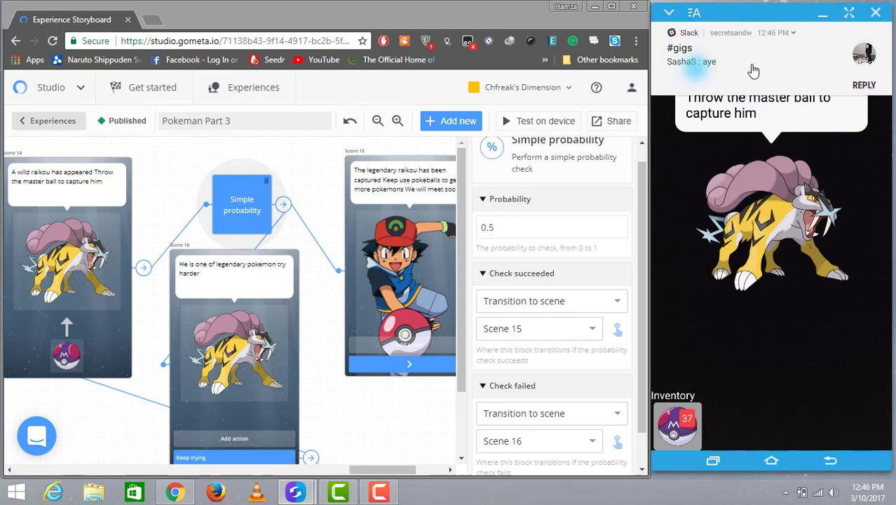
pyautogui.moveTo(679, 429); pyautogui.dragTo(802, 235)
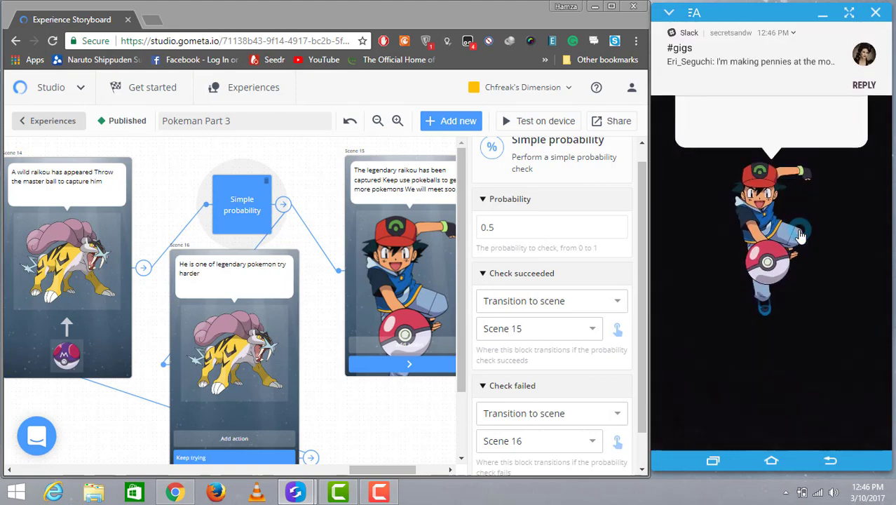
pyautogui.moveTo(738, 83); pyautogui.dragTo(828, 86)
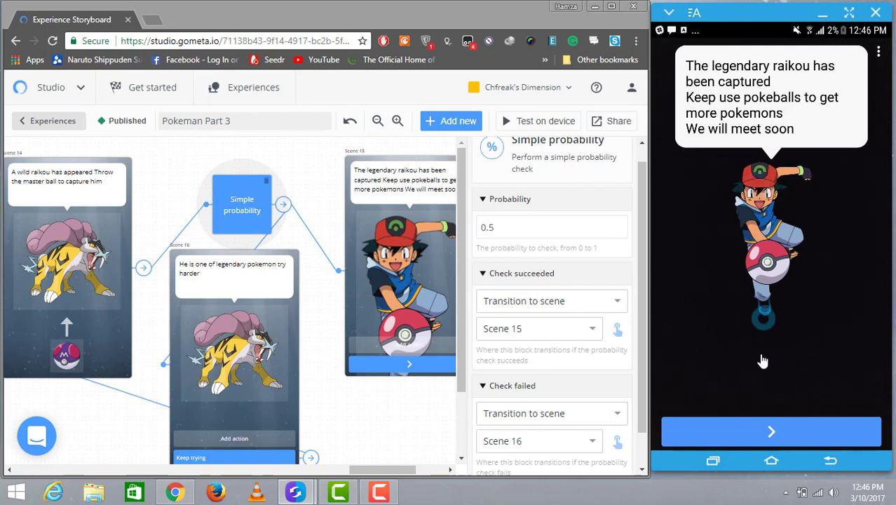
pyautogui.click(755, 435)
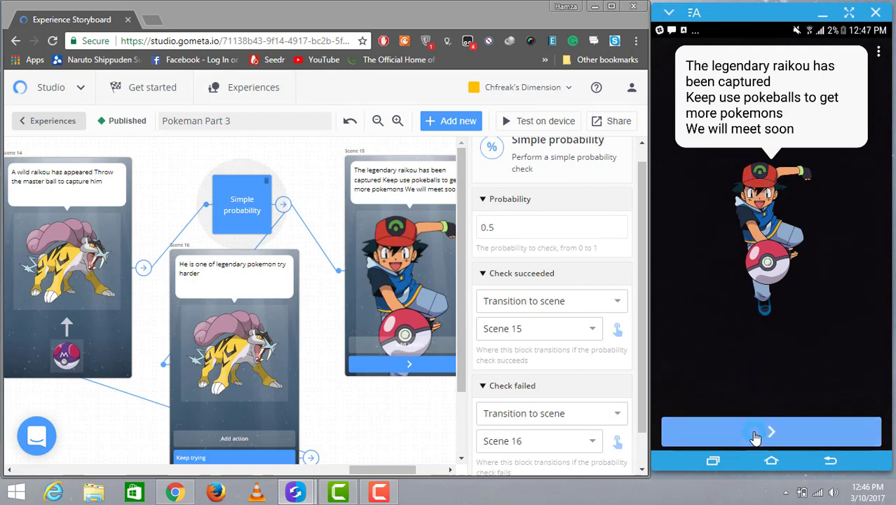